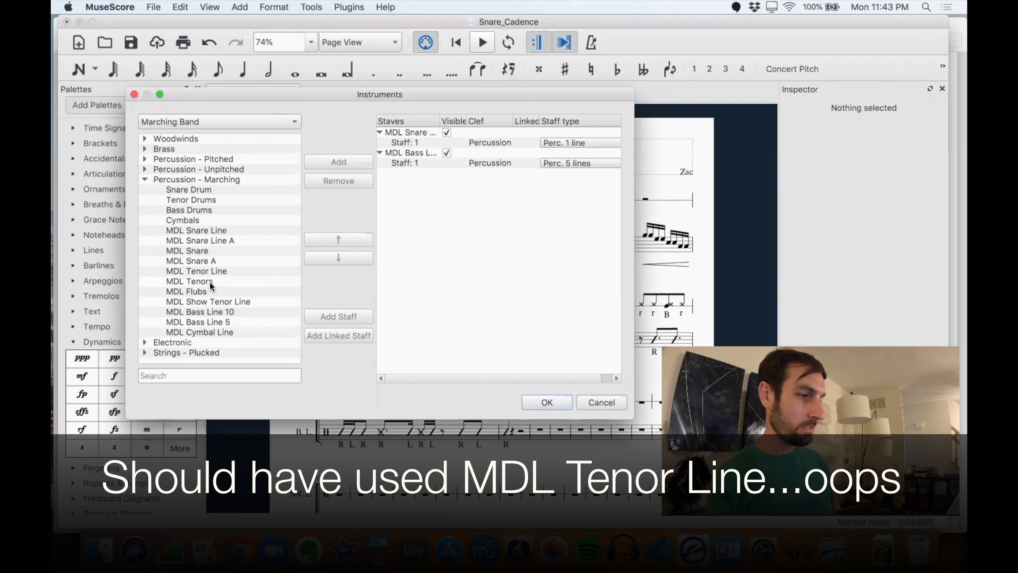
# - Add the MDL Tenors instrument to the score and place it between the MDL snare and bass lines
pyautogui.click(210, 282)
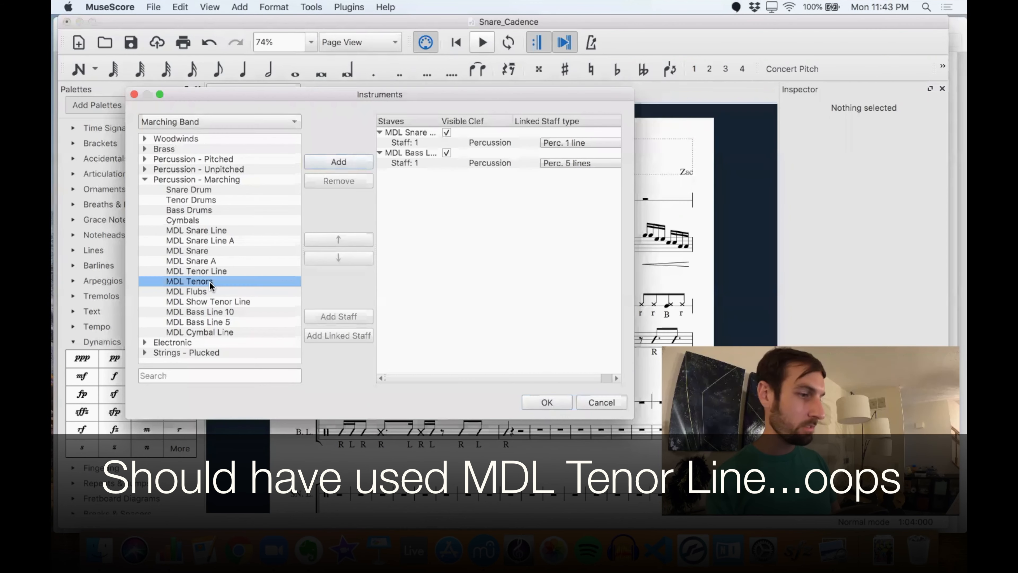
pyautogui.click(338, 162)
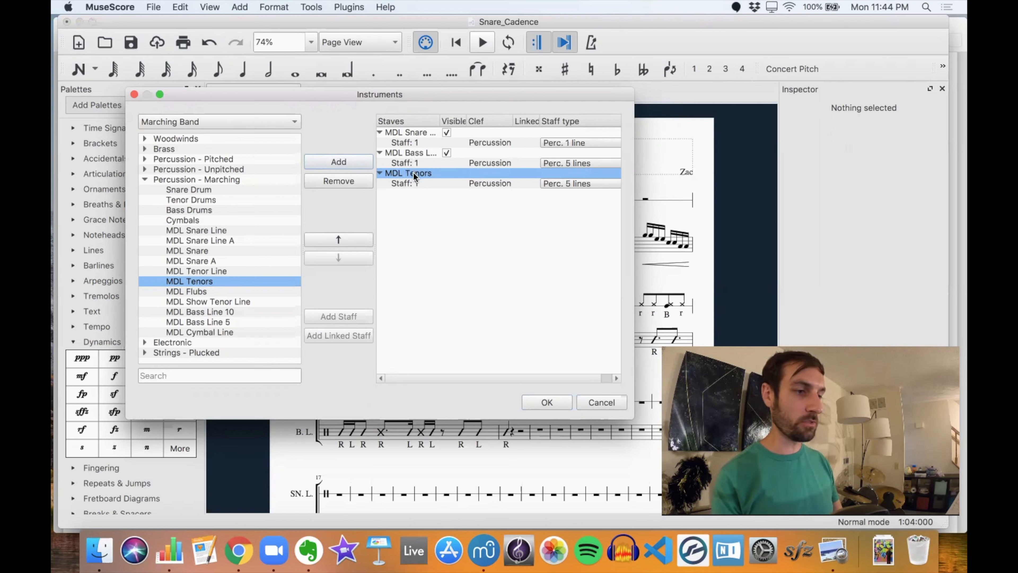
pyautogui.click(338, 239)
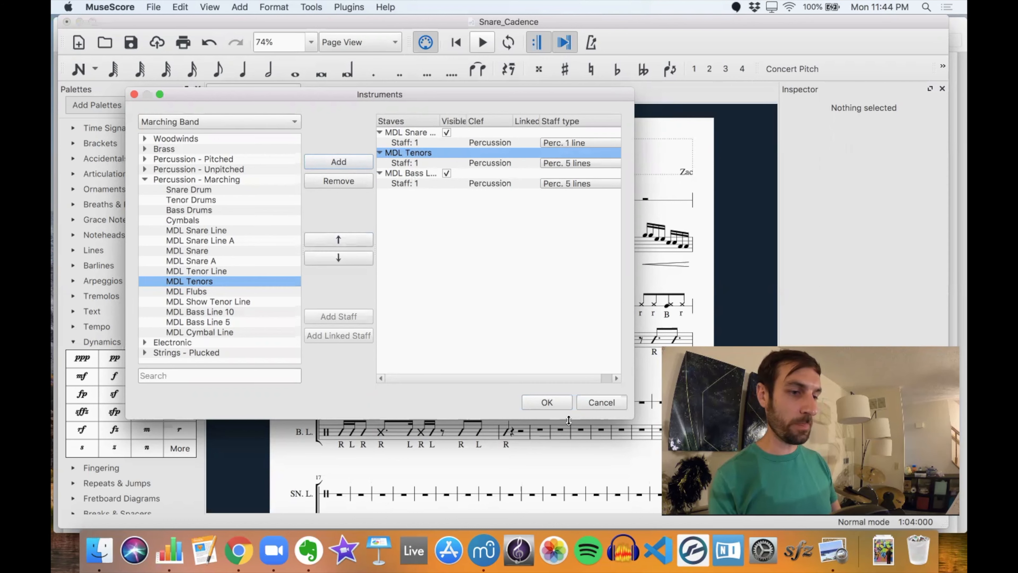
pyautogui.click(534, 401)
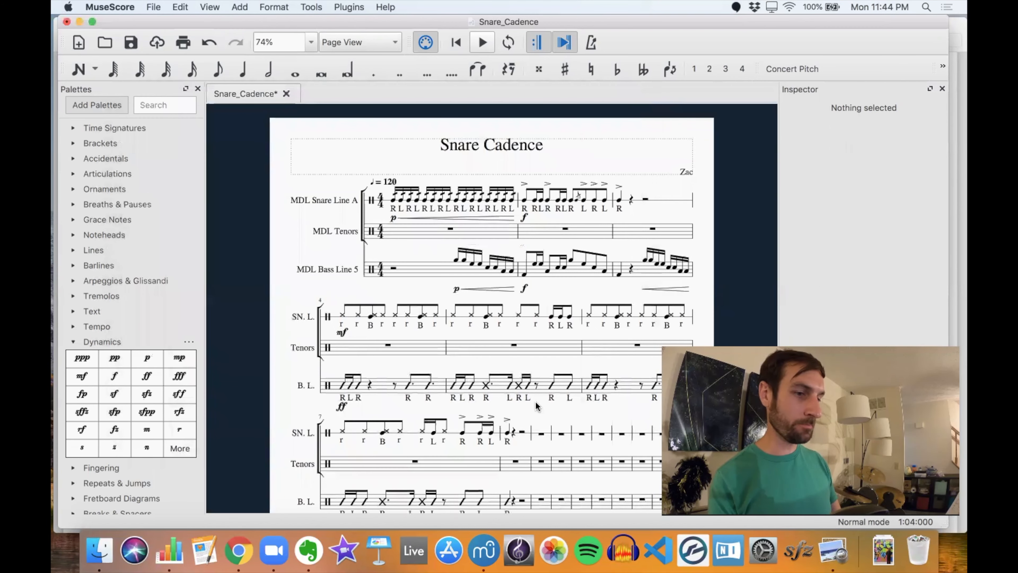
# - Extend the first system's bracket so it spans the snare, tenor and bass staves
pyautogui.doubleClick(362, 222)
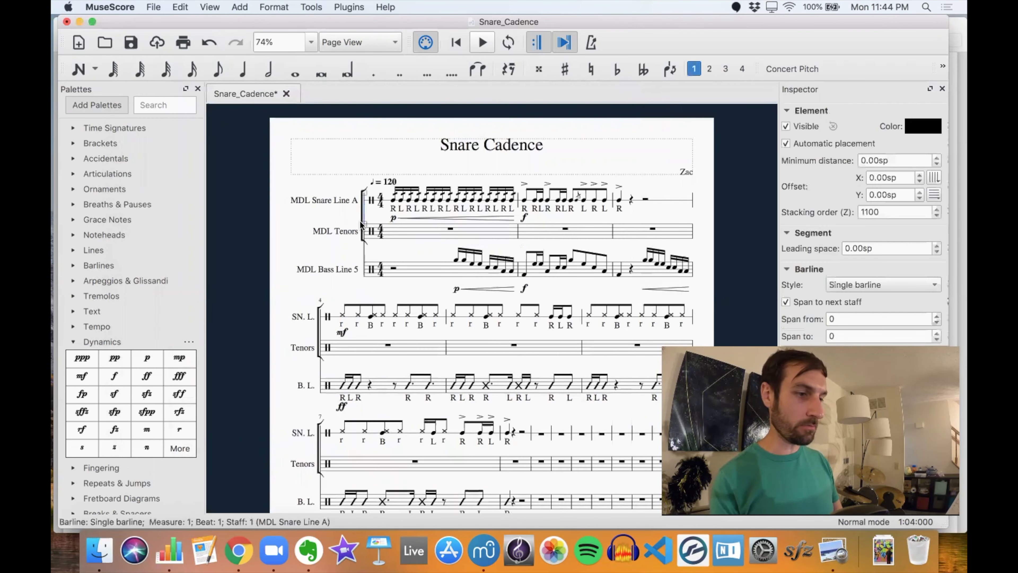
pyautogui.scroll(5, 360, 221)
pyautogui.click(361, 203)
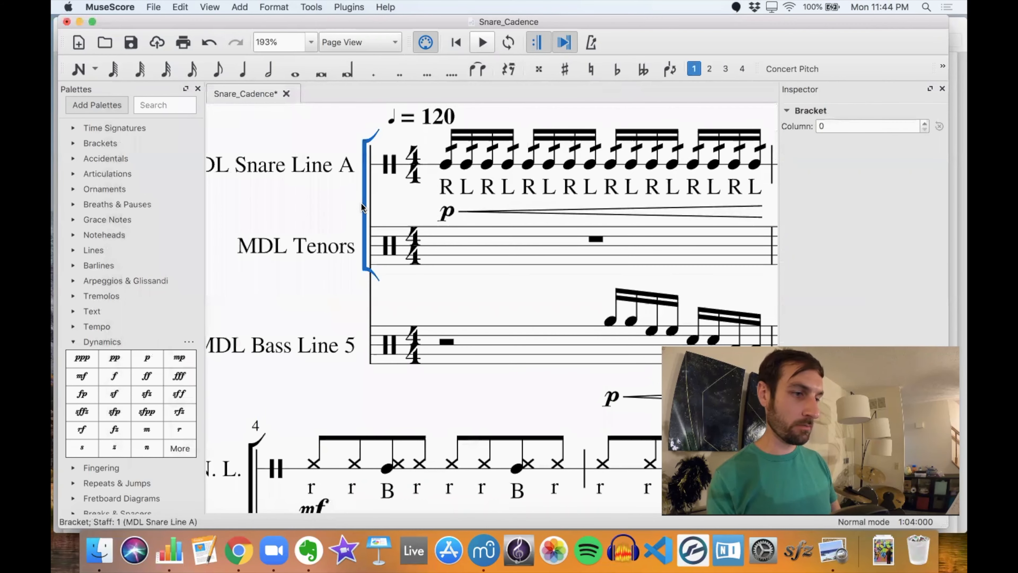
pyautogui.doubleClick(364, 269)
pyautogui.moveTo(365, 270); pyautogui.dragTo(371, 359)
pyautogui.click(417, 287)
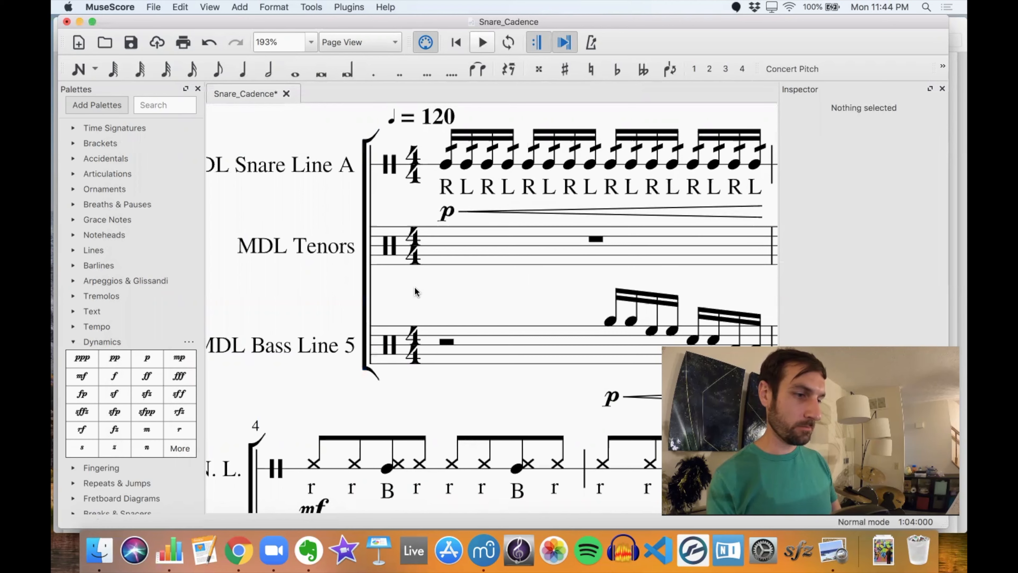
# - Replace the word "Snare" in the score title with the composer's first name in possessive form, keeping "Cadence"
pyautogui.scroll(-3, 434, 299)
pyautogui.scroll(-2, 435, 299)
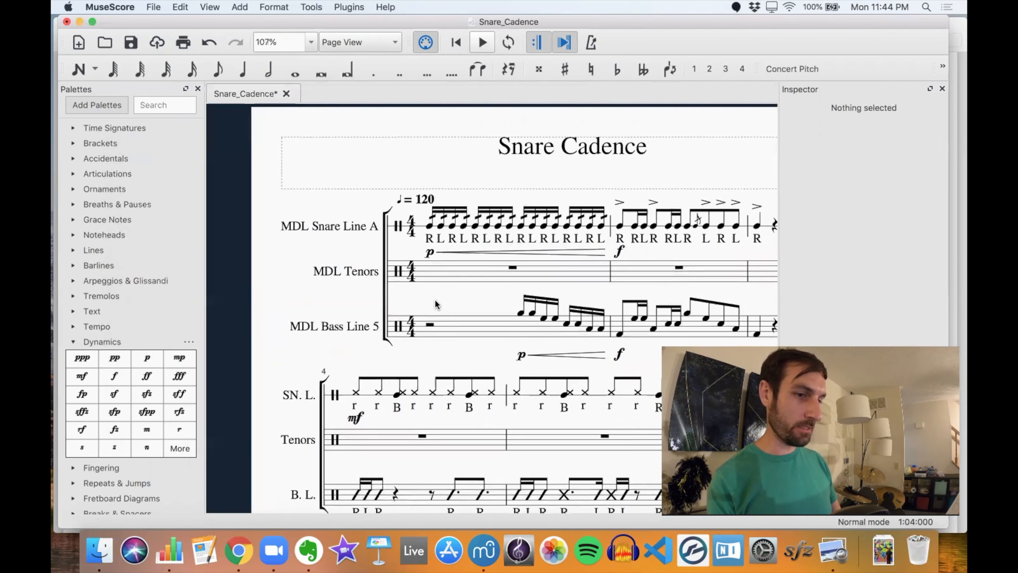
pyautogui.scroll(-3, 435, 305)
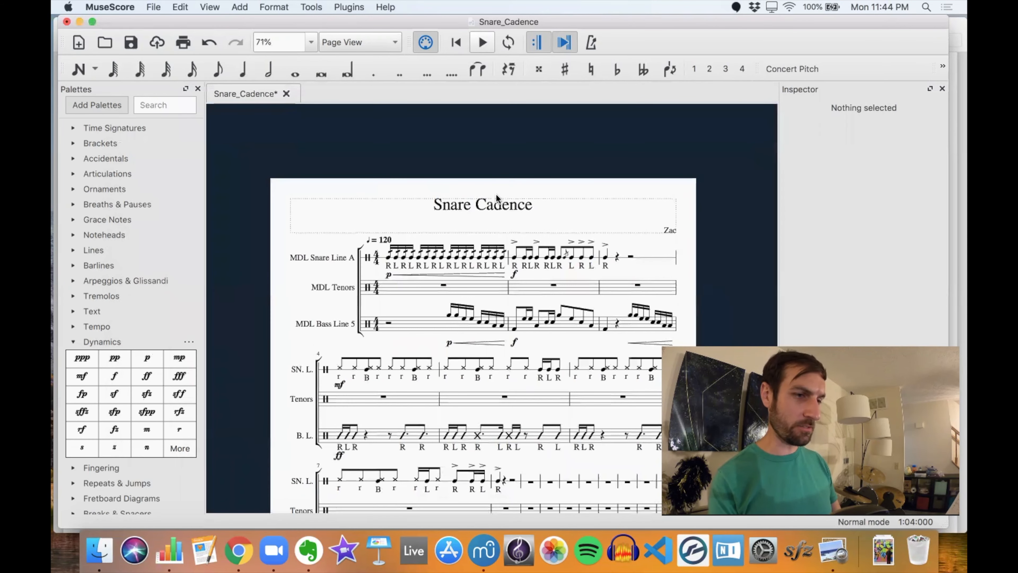
pyautogui.doubleClick(452, 205)
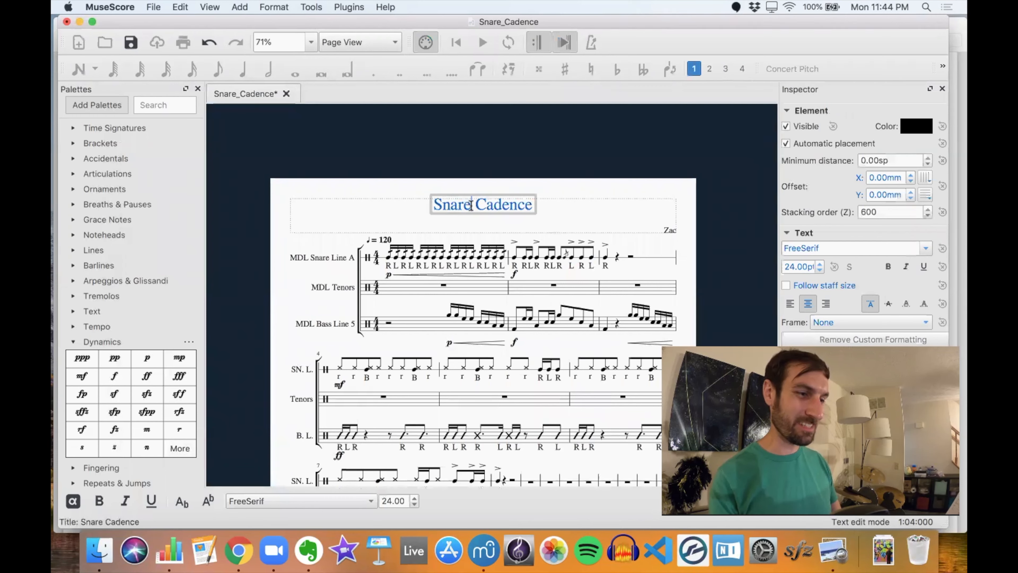
pyautogui.press('BackSpace')
pyautogui.press('BackSpace')
pyautogui.press('BackSpace')
pyautogui.press('BackSpace')
pyautogui.press('BackSpace')
pyautogui.press('BackSpace')
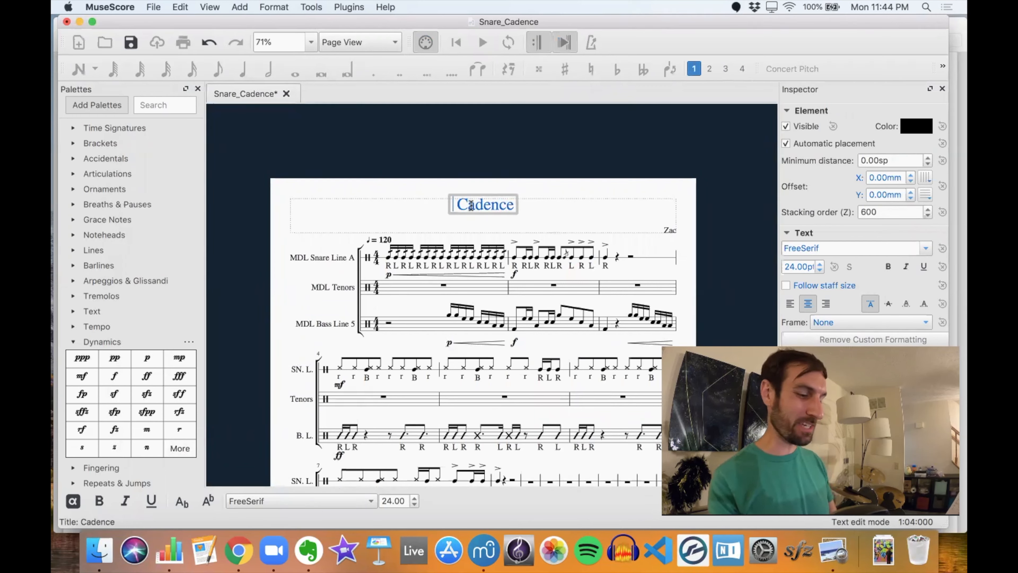
pyautogui.write("Zac's")
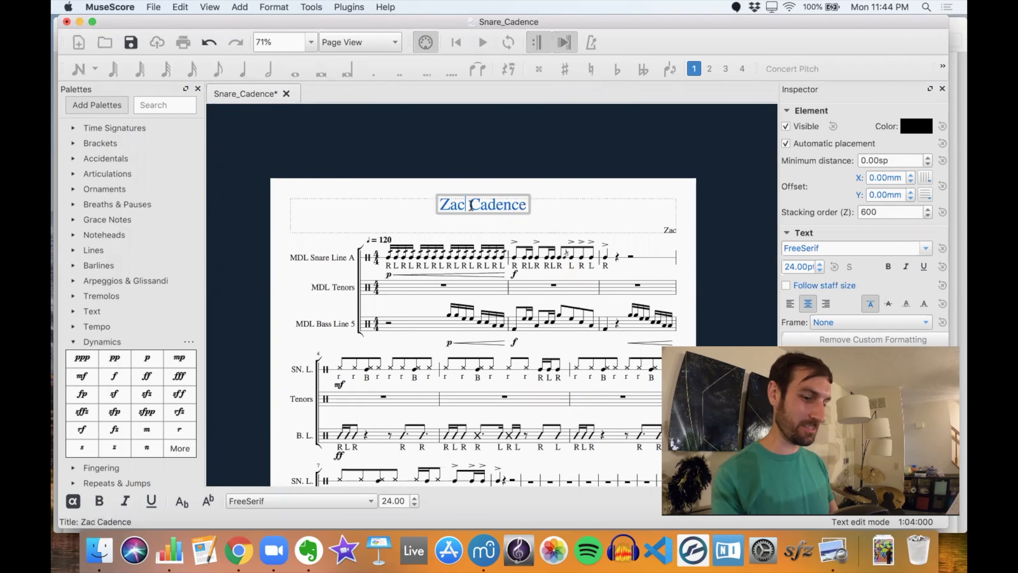
pyautogui.click(313, 286)
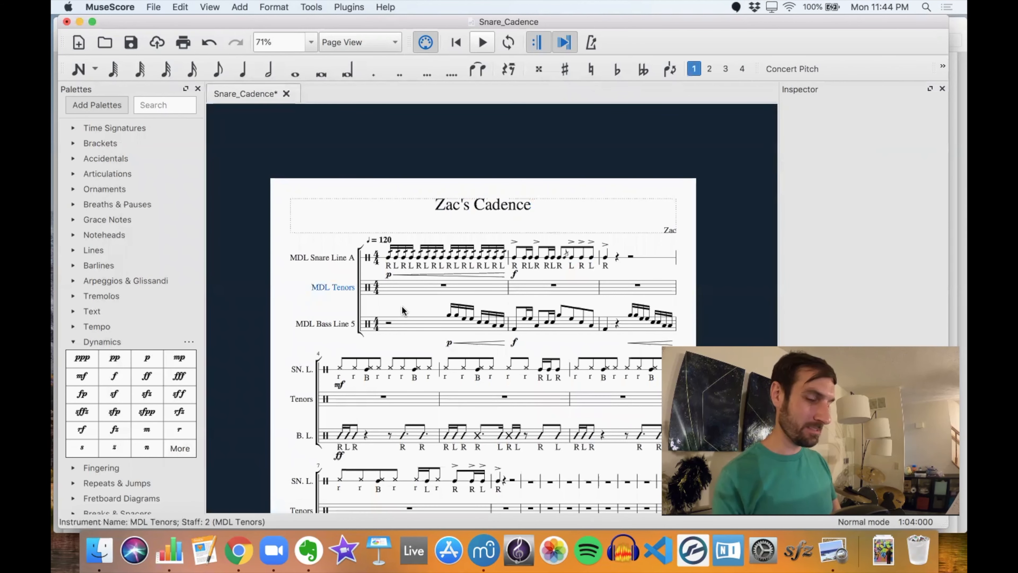
# - Switch to Tenor Notation.pdf, examine how drums 1 to 4 and the spocks map onto the staff, and return to MuseScore
pyautogui.scroll(-5, 433, 289)
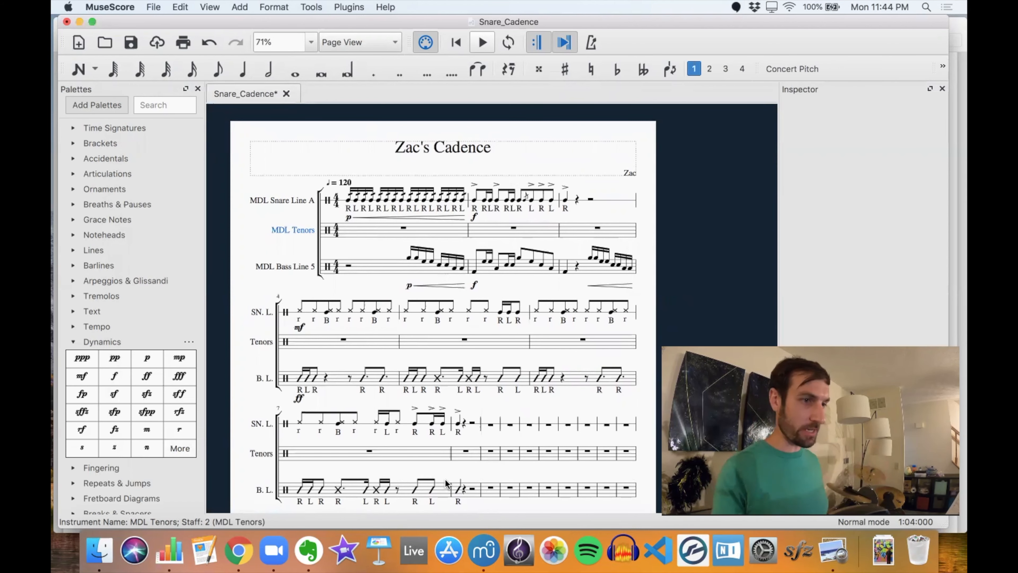
pyautogui.click(80, 21)
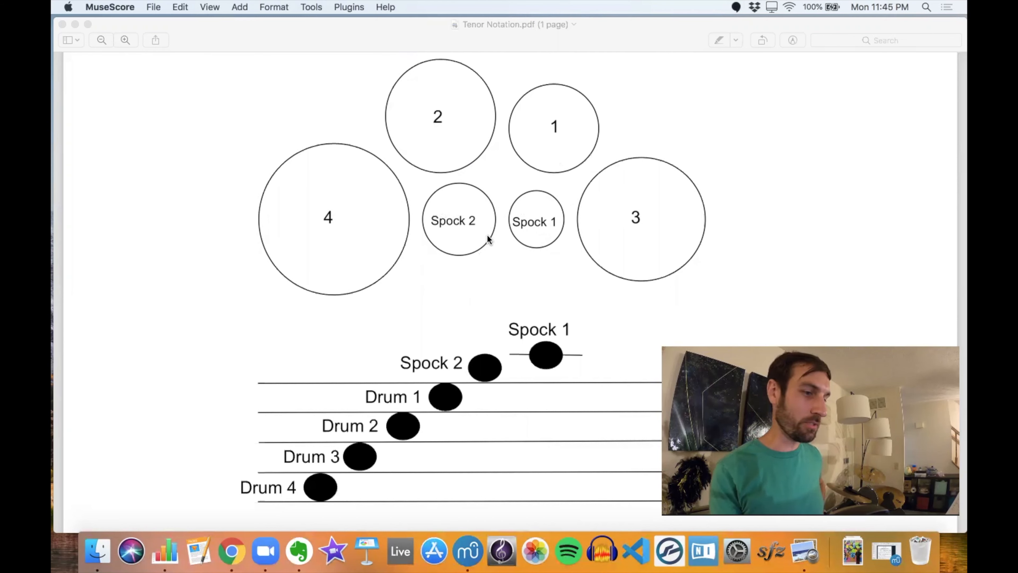
pyautogui.scroll(-3, 261, 478)
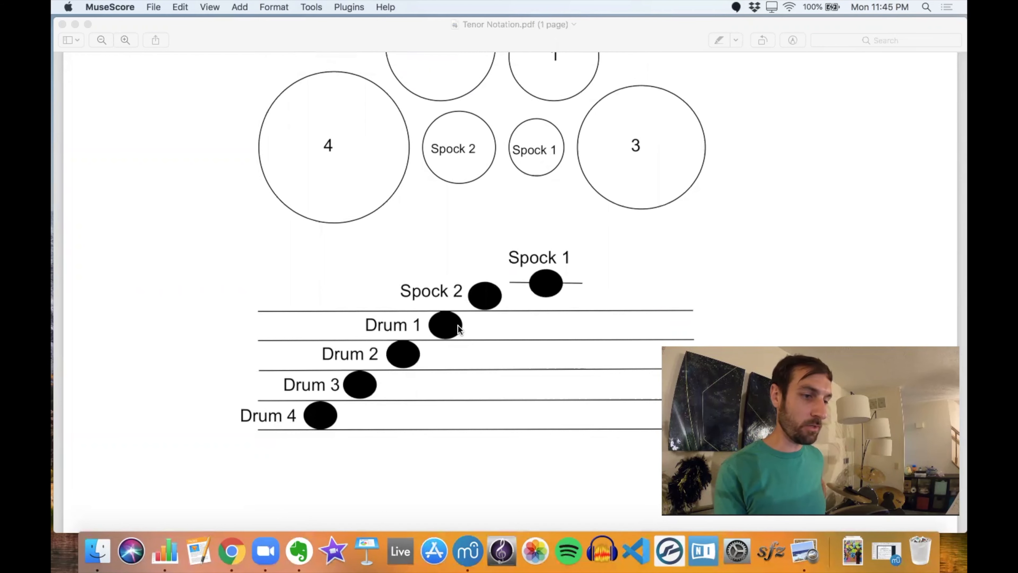
pyautogui.scroll(3, 484, 317)
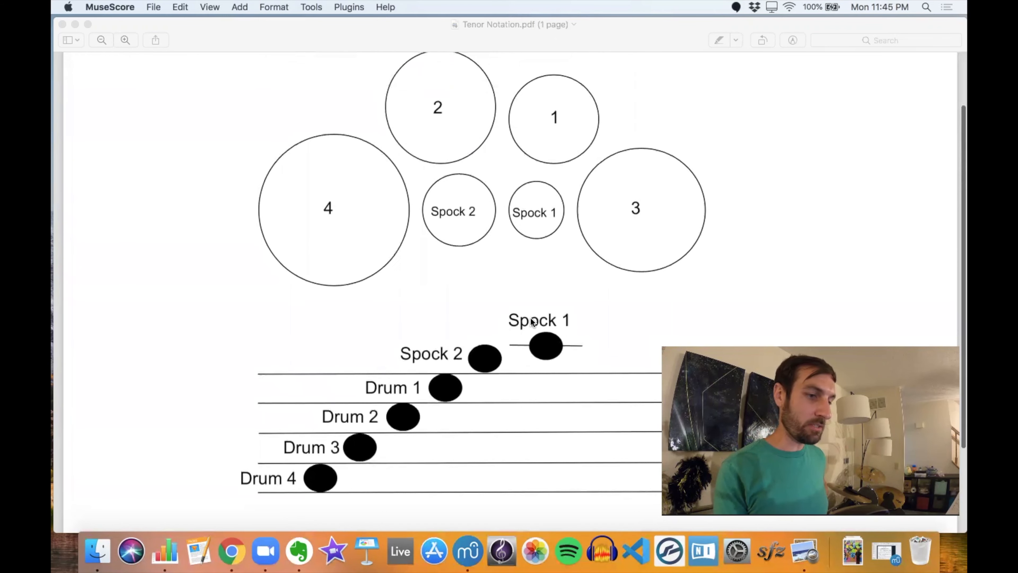
pyautogui.scroll(2, 532, 323)
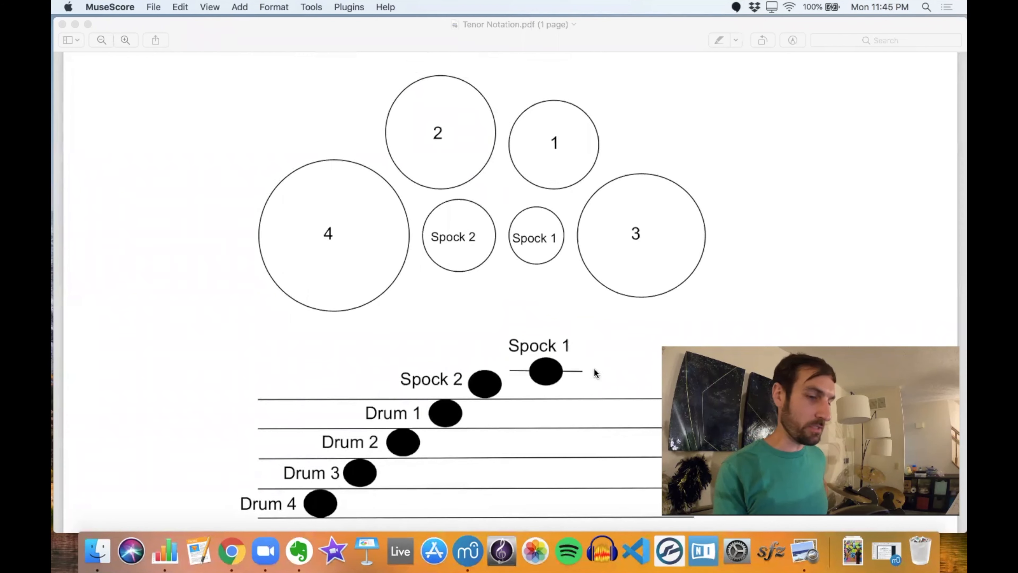
pyautogui.click(885, 550)
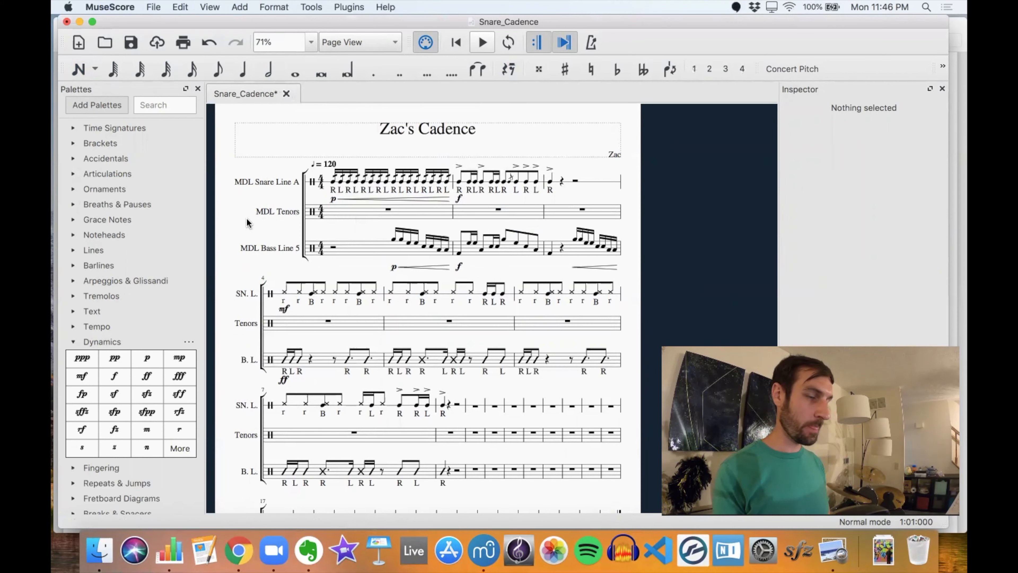
# - Split the Tenors' measure 1 rest into half rests and fill beats 3 and 4 with sixteenths: one Drum 1, four Drum 2, three Drum 4
pyautogui.click(399, 208)
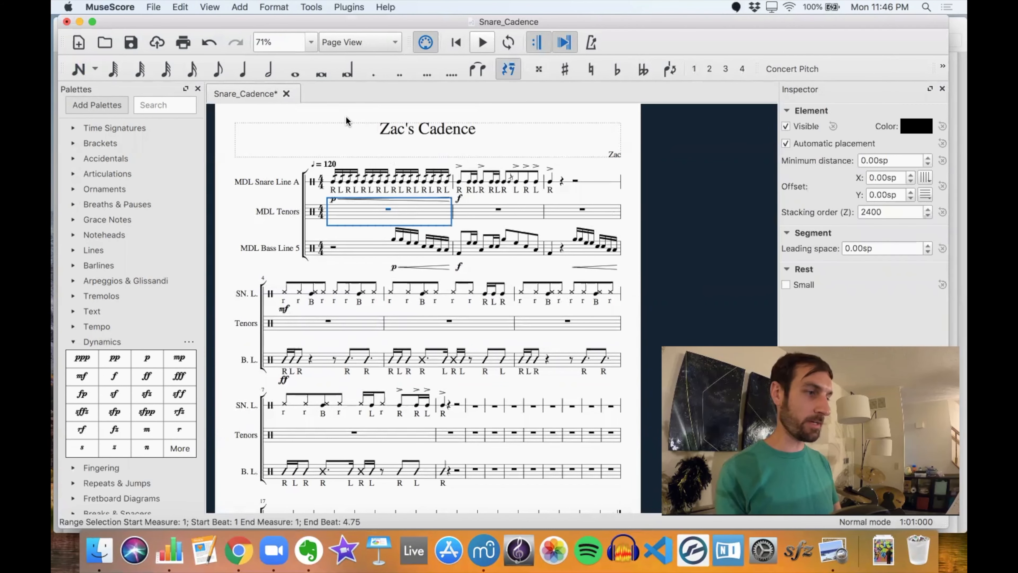
pyautogui.press('Escape')
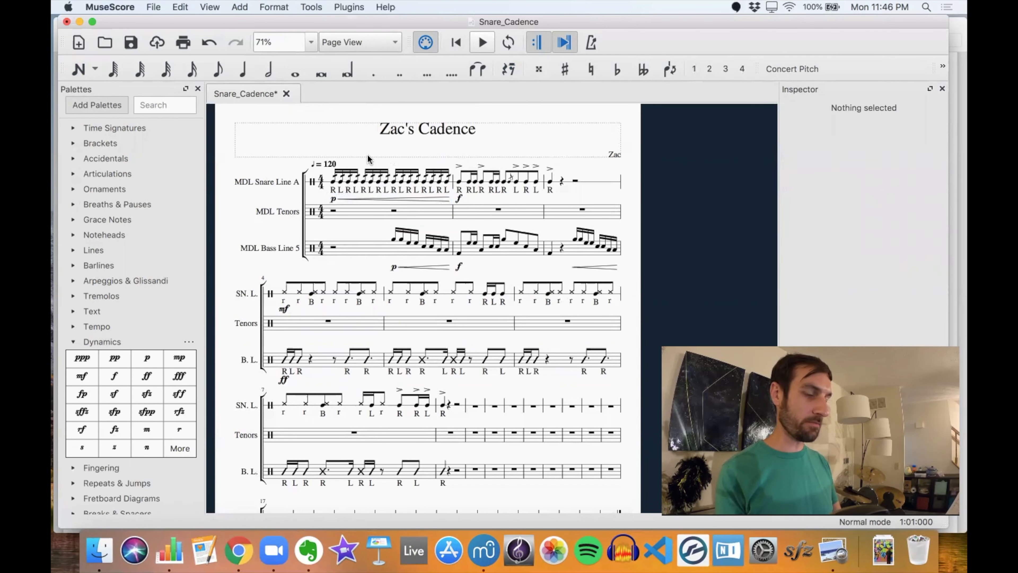
pyautogui.click(394, 211)
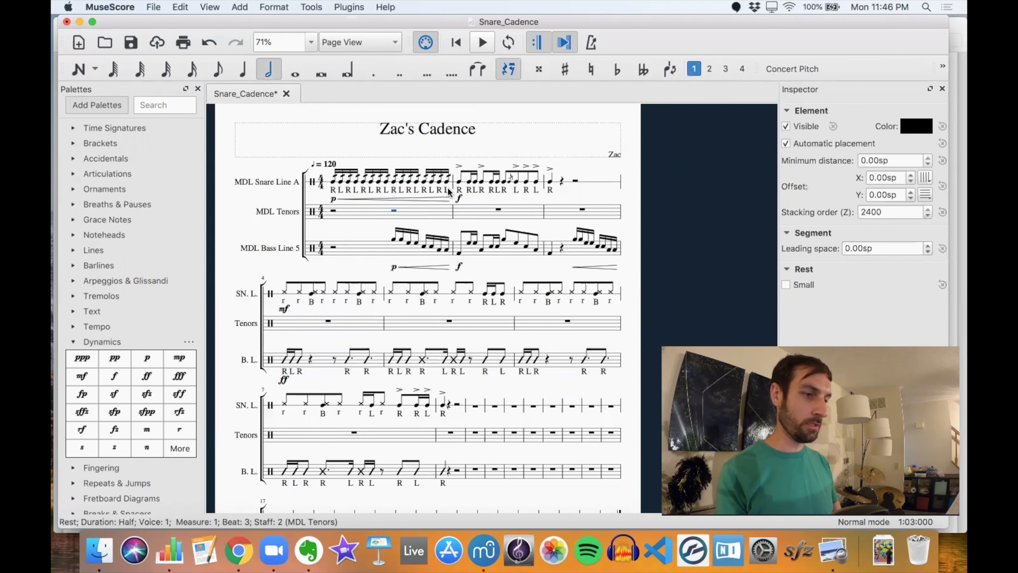
pyautogui.press('n')
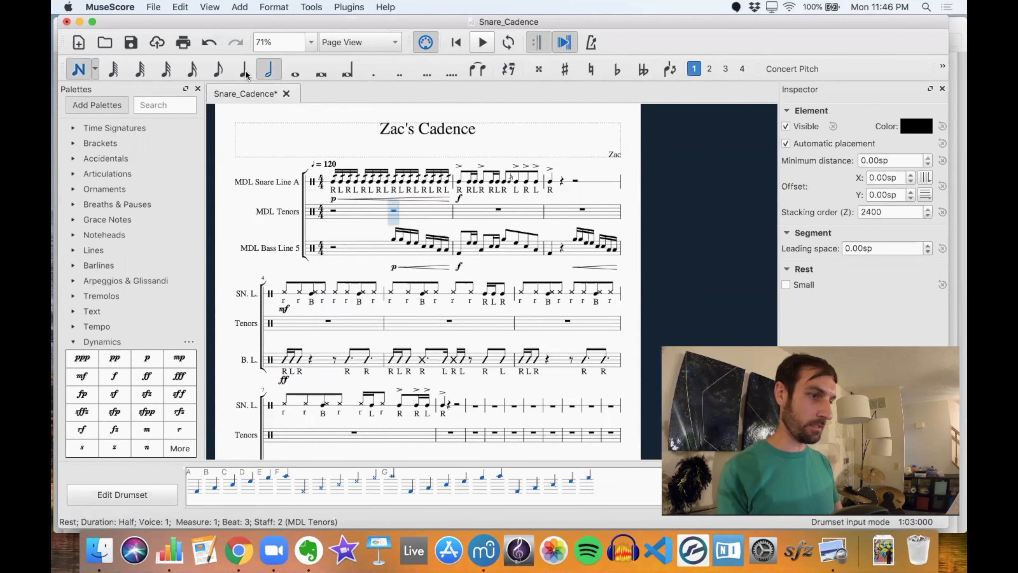
pyautogui.click(192, 69)
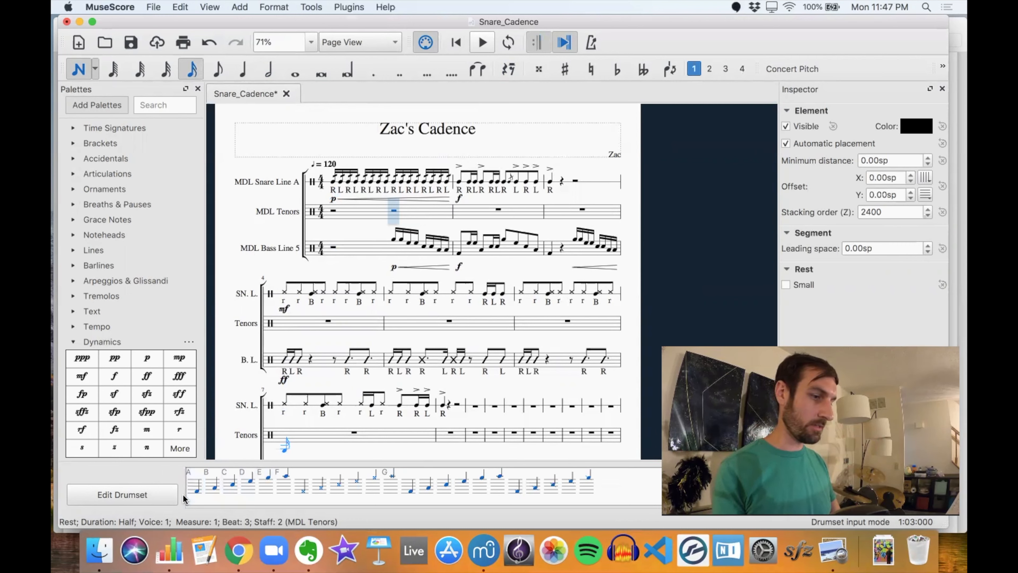
pyautogui.click(250, 496)
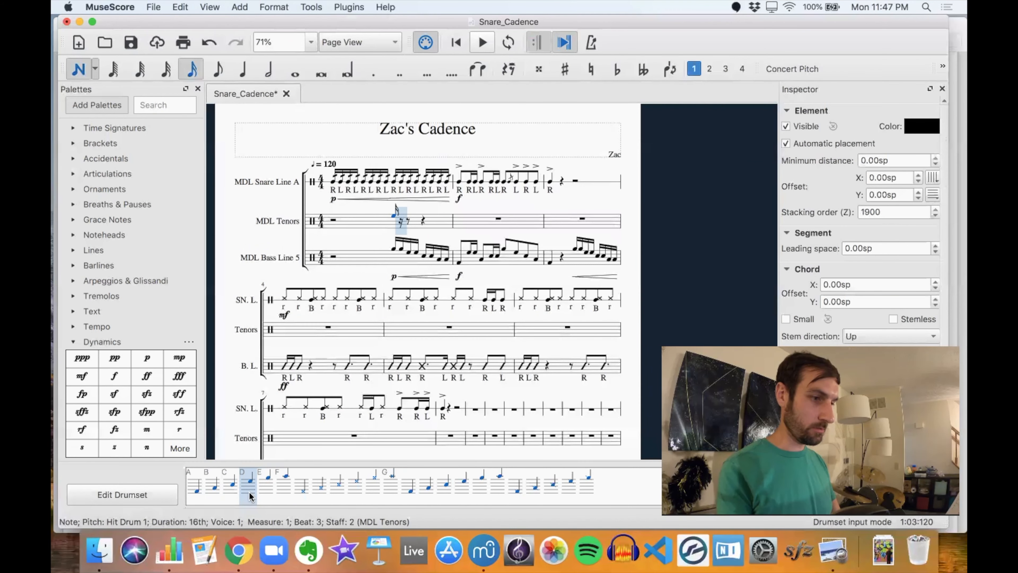
pyautogui.press('c')
pyautogui.press('c')
pyautogui.press('c')
pyautogui.press('c')
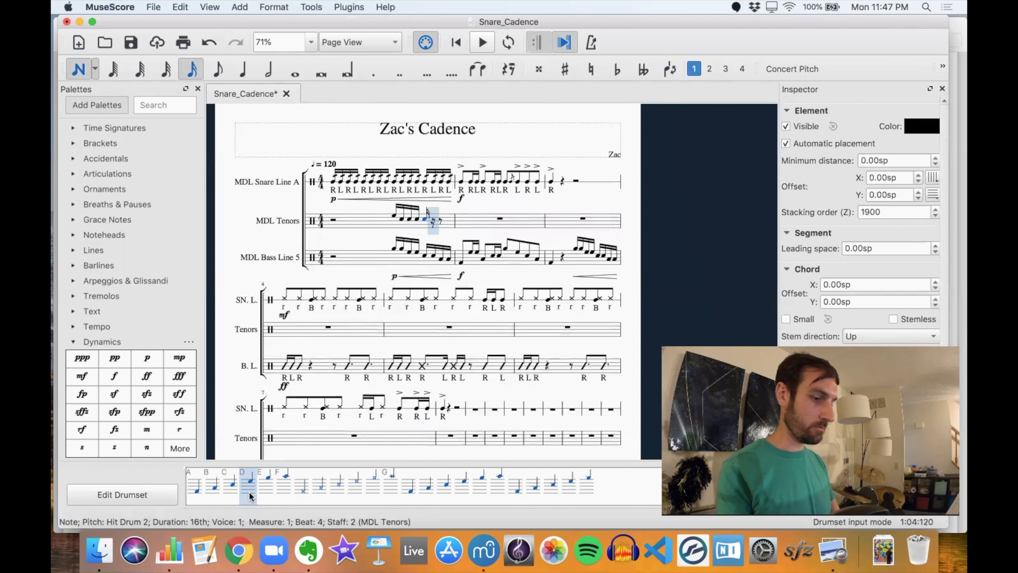
pyautogui.press('d')
pyautogui.press('d')
pyautogui.press('d')
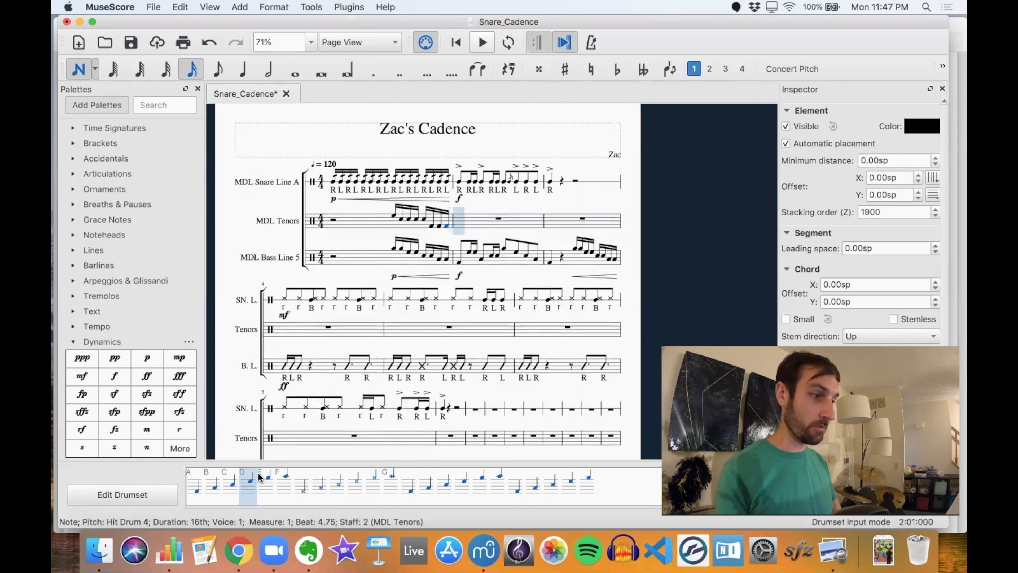
# - Enter an eighth note on Drum 4 at beat 1 of the Tenors' second measure and leave note input
pyautogui.press('4')
pyautogui.press('d')
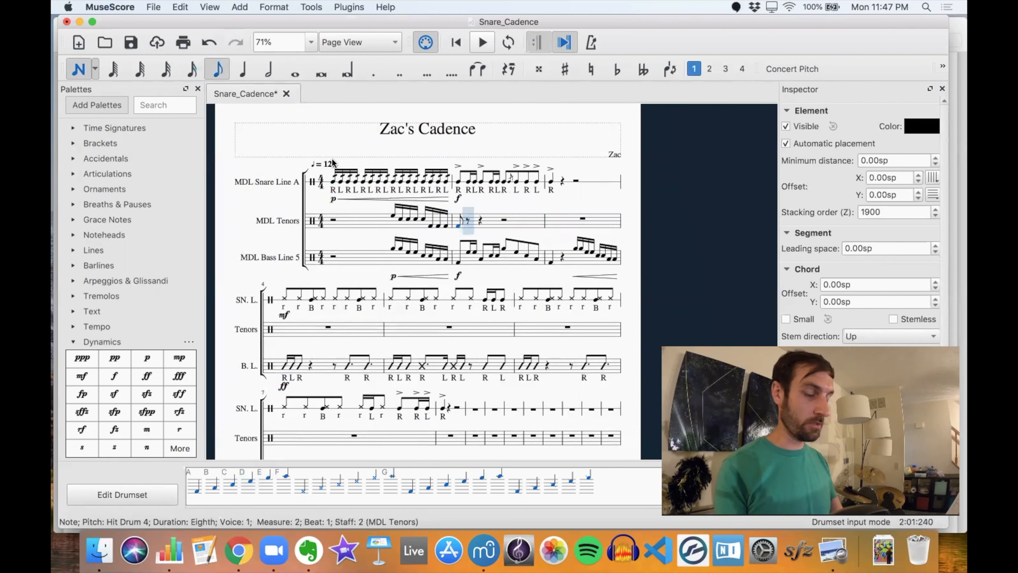
pyautogui.press('Escape')
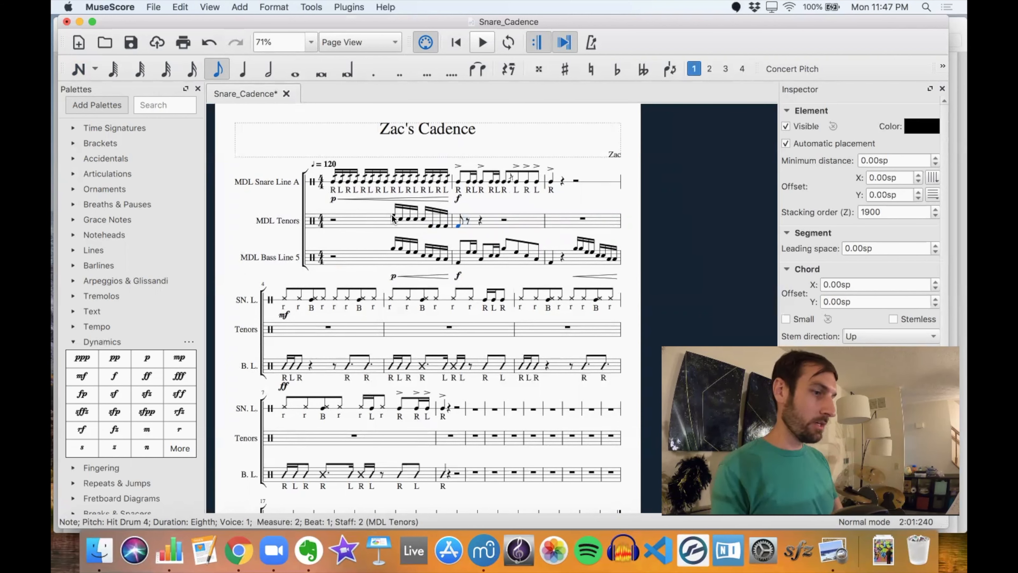
pyautogui.click(393, 216)
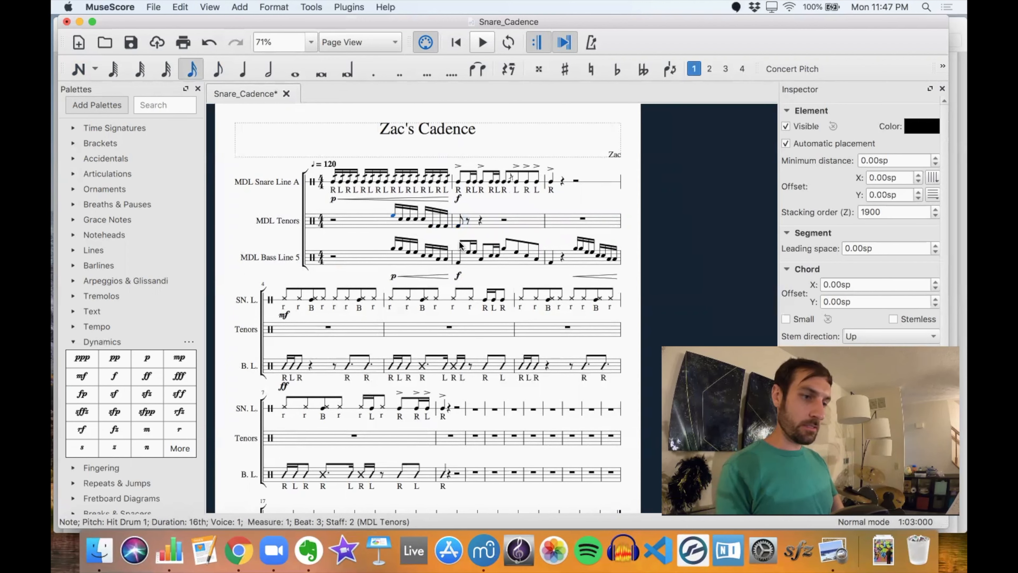
# - Replace the eighth rest after the first note of the Tenors' measure 2 with two sixteenth notes on Drum 2
pyautogui.click(468, 220)
pyautogui.press('n')
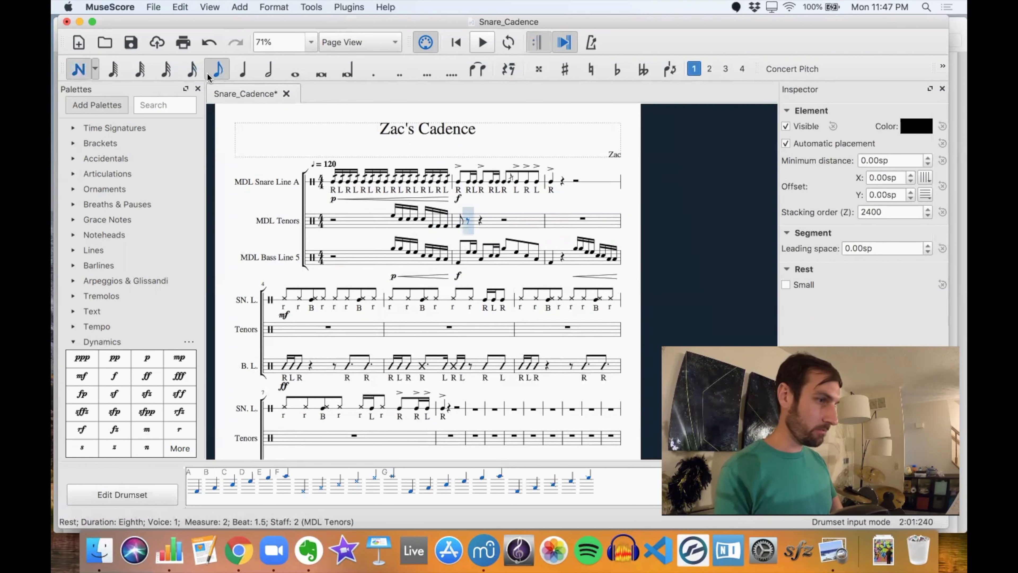
pyautogui.press('4')
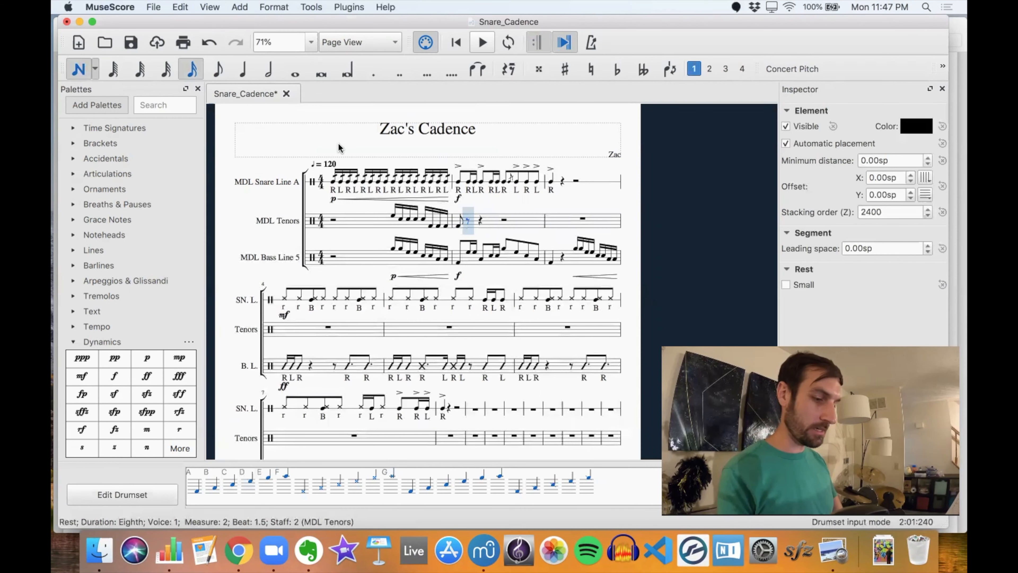
pyautogui.press('c')
pyautogui.press('c')
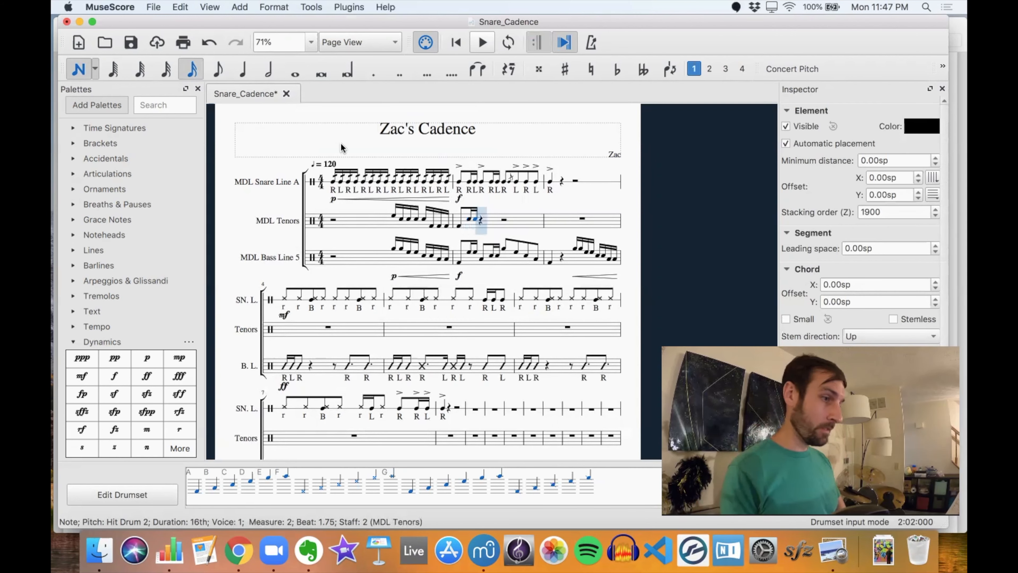
# - Enter a Drum 1 note on beat 2 of the Tenors' measure 2 and make it an eighth note
pyautogui.press('d')
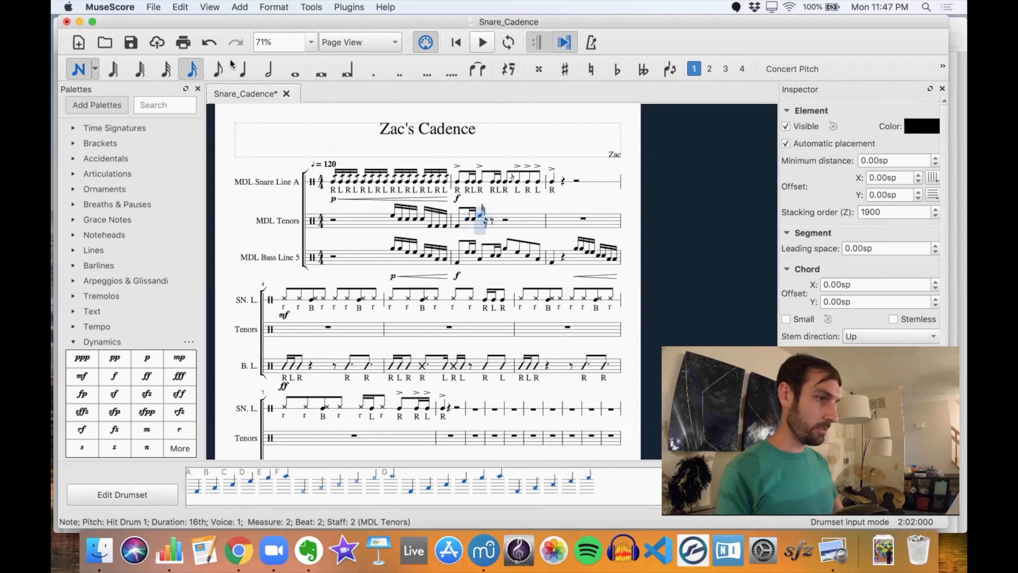
pyautogui.click(219, 69)
pyautogui.press('Right')
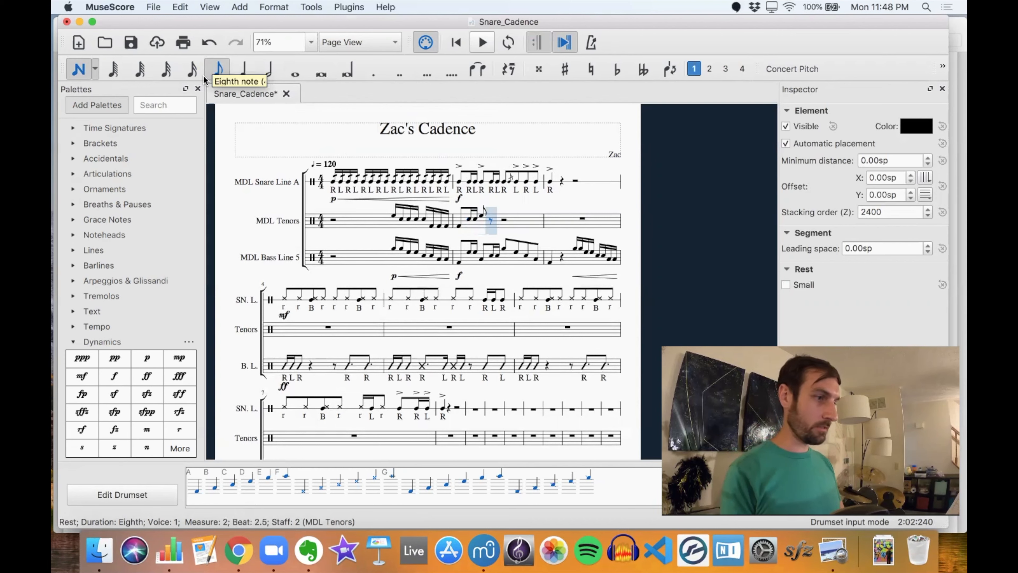
# - Enter two Drum 2 sixteenths after the beat 2 eighth in the Tenors' measure 2, followed by a Drum 2 quarter note on beat 3
pyautogui.press('4')
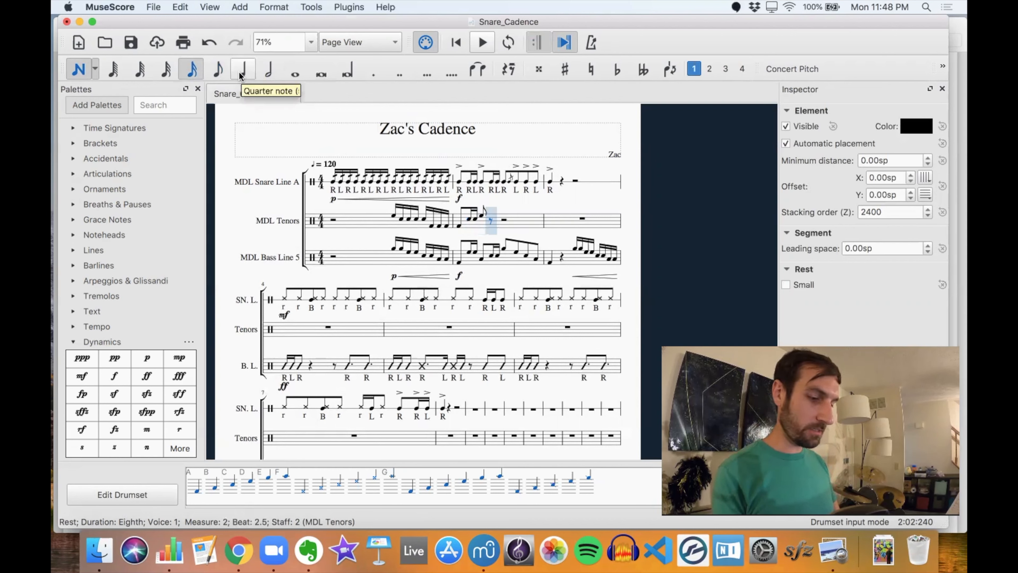
pyautogui.press('b')
pyautogui.press('b')
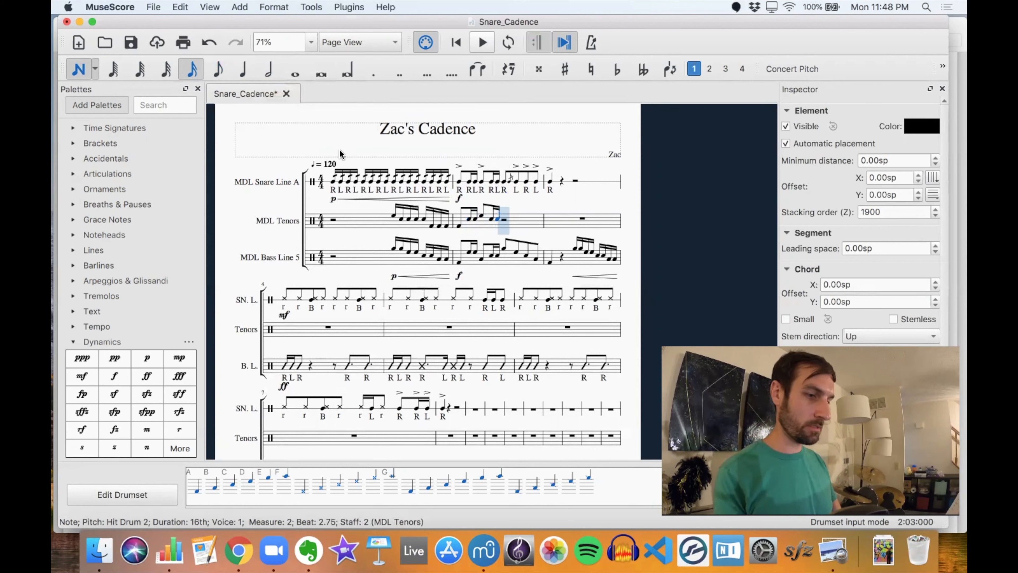
pyautogui.press('b')
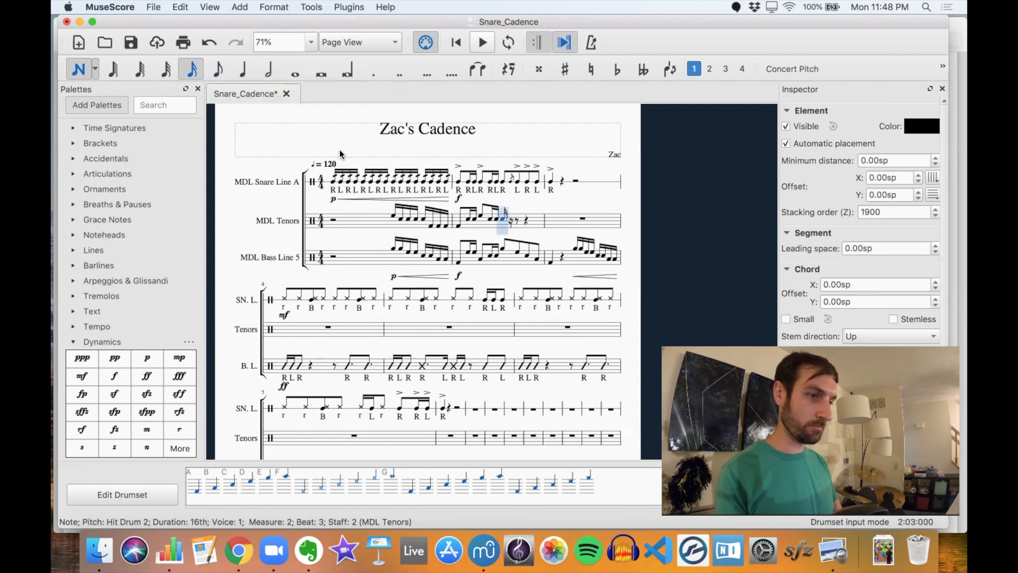
pyautogui.click(252, 69)
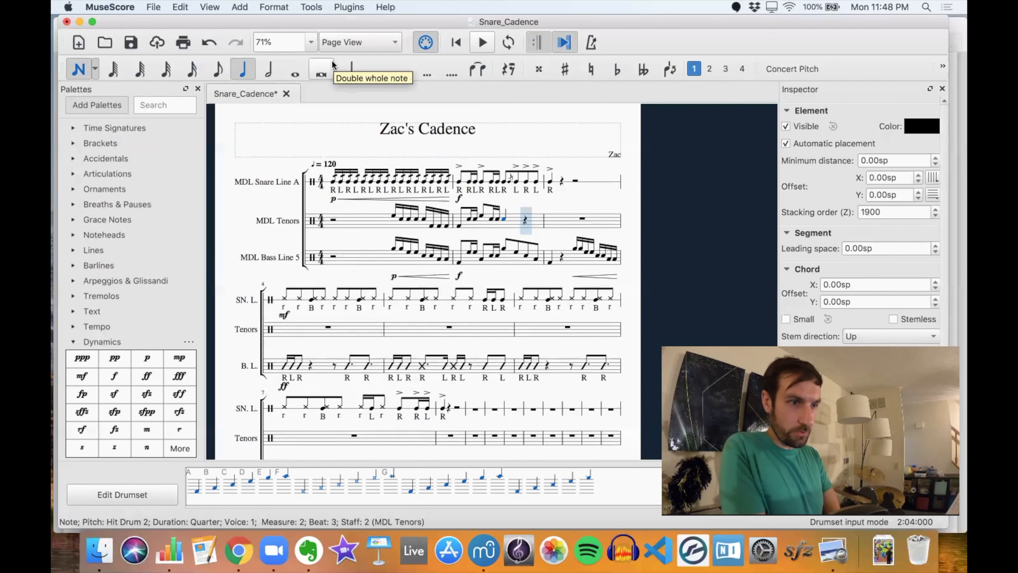
# - Enter a quarter-note chord of Drum 4 and Drum 3 on beat 4 of the Tenors' measure 2 and leave note input
pyautogui.click(522, 219)
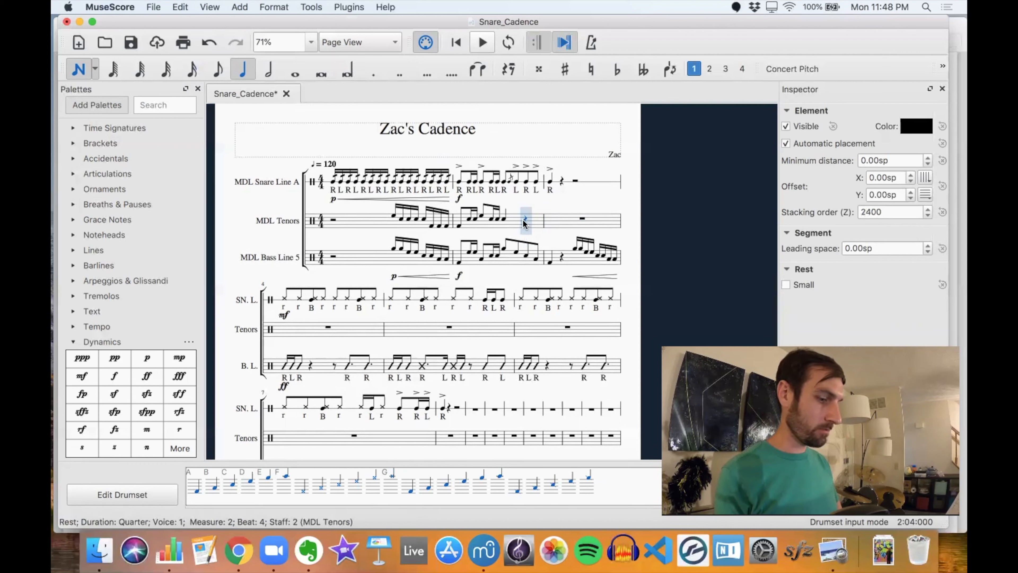
pyautogui.press('a')
pyautogui.press('a')
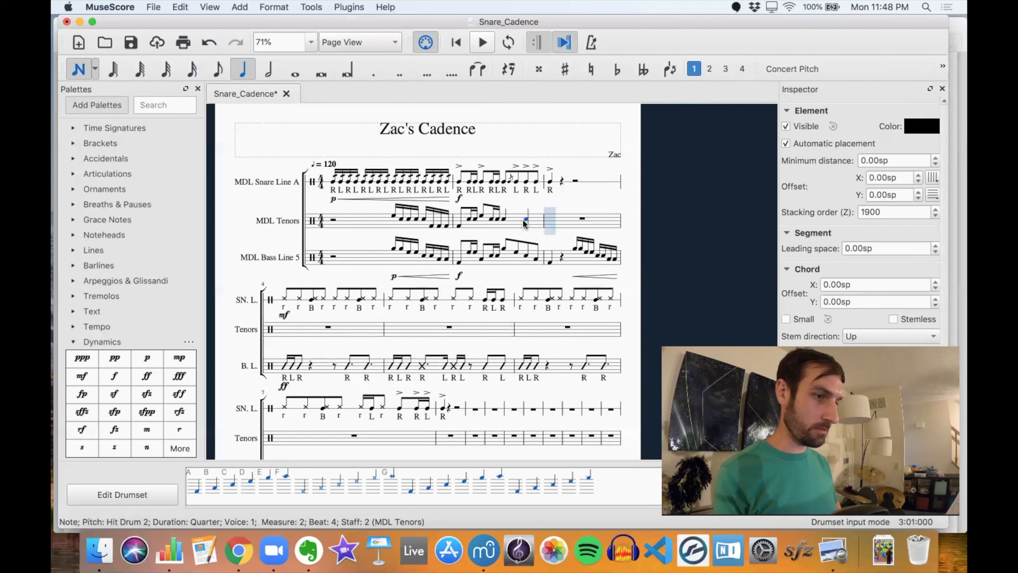
pyautogui.press('Left')
pyautogui.press('super+z')
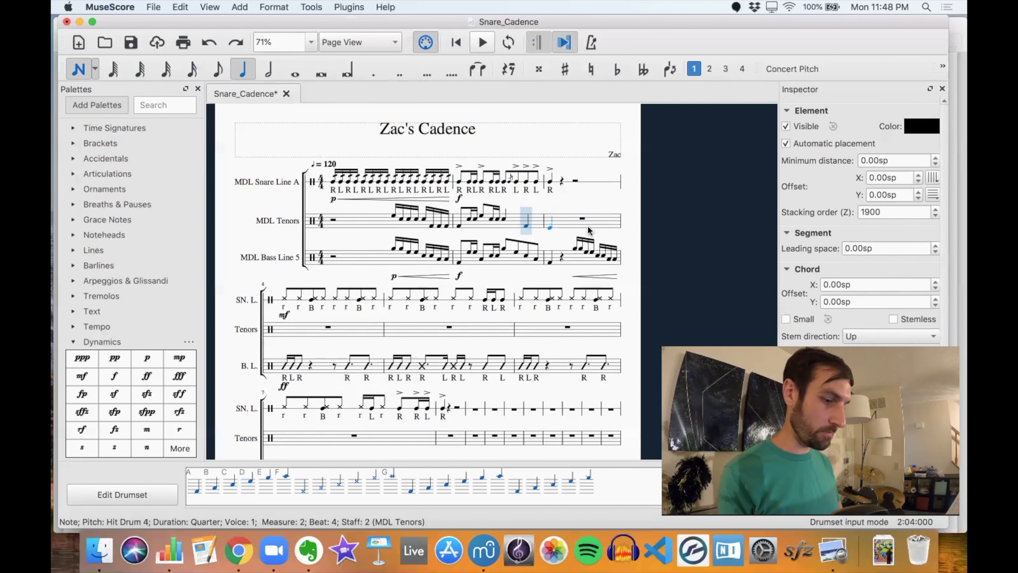
pyautogui.hotkey('shift', 'b')
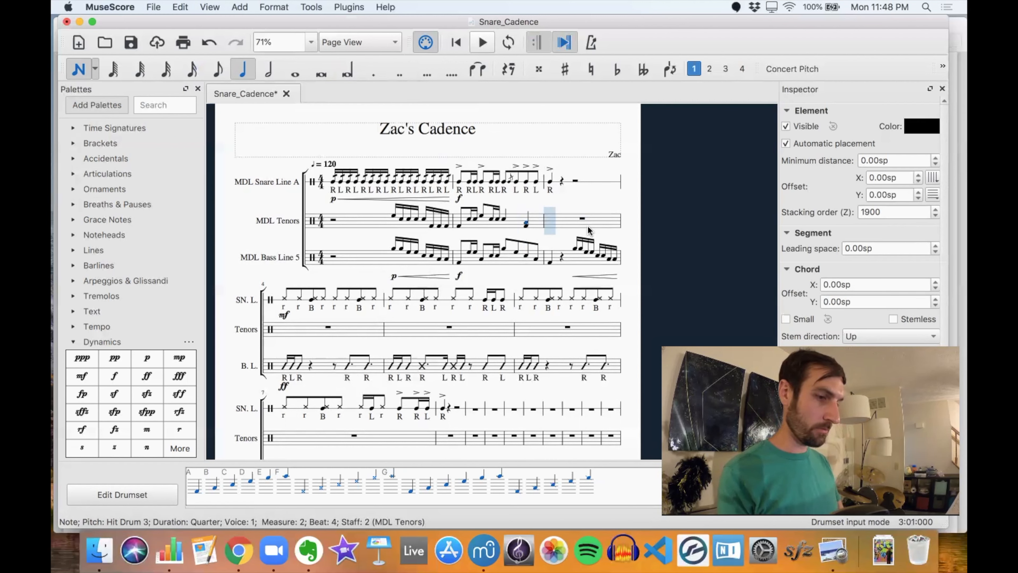
pyautogui.press('Escape')
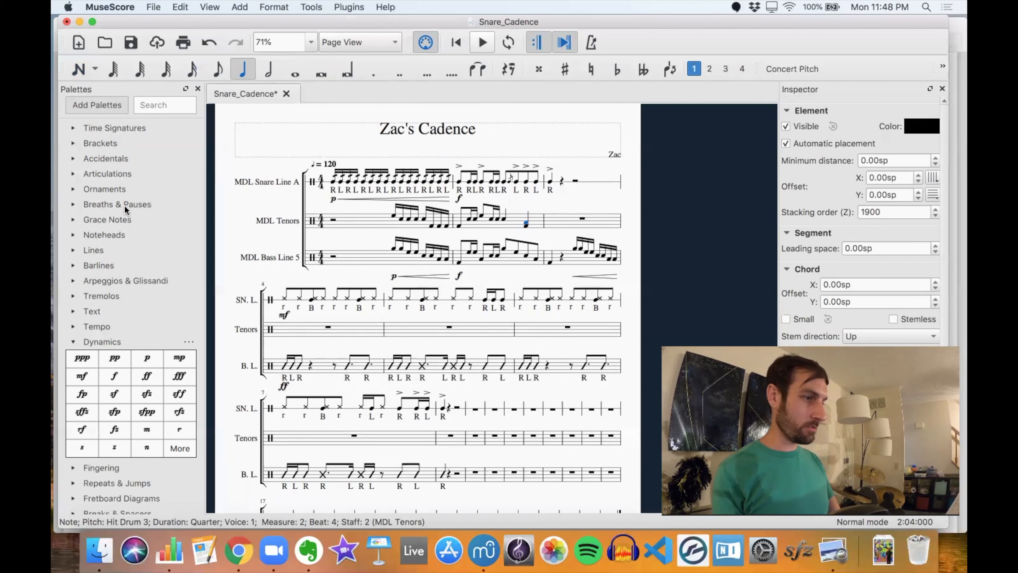
# - Add the Muted (closed) articulation to the beat 4 chord in the Tenors' measure 2
pyautogui.scroll(2, 100, 218)
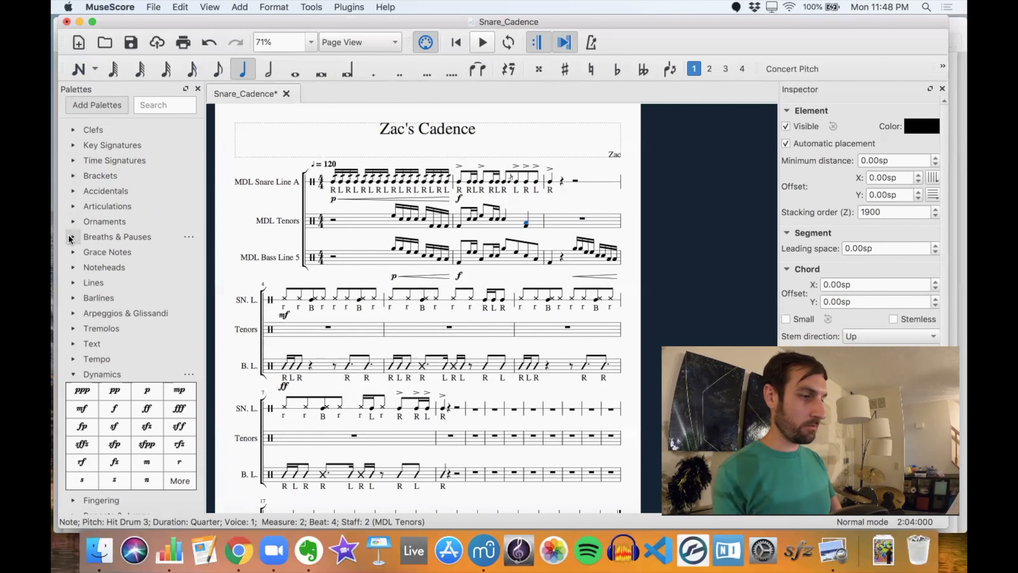
pyautogui.click(71, 206)
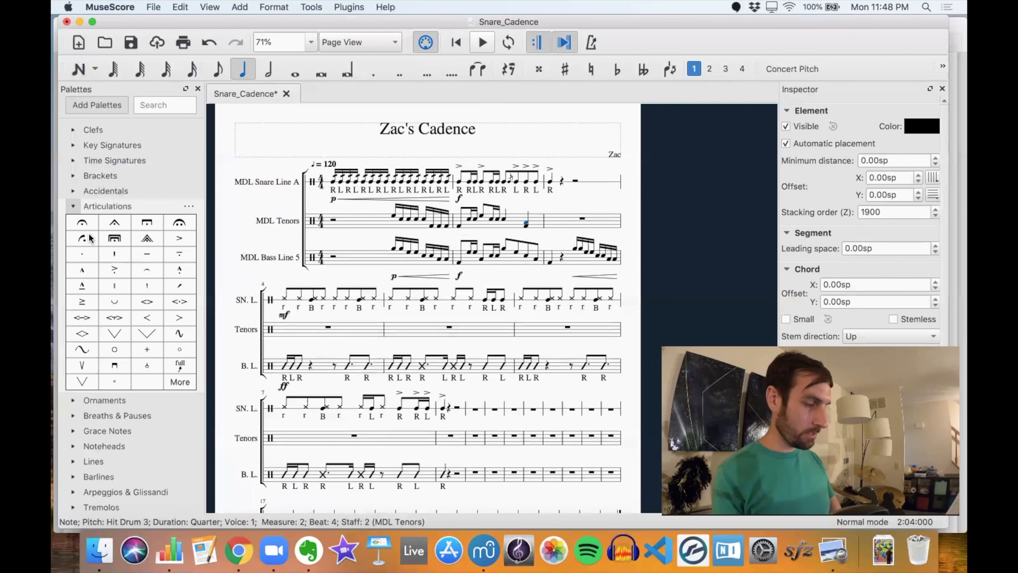
pyautogui.click(147, 350)
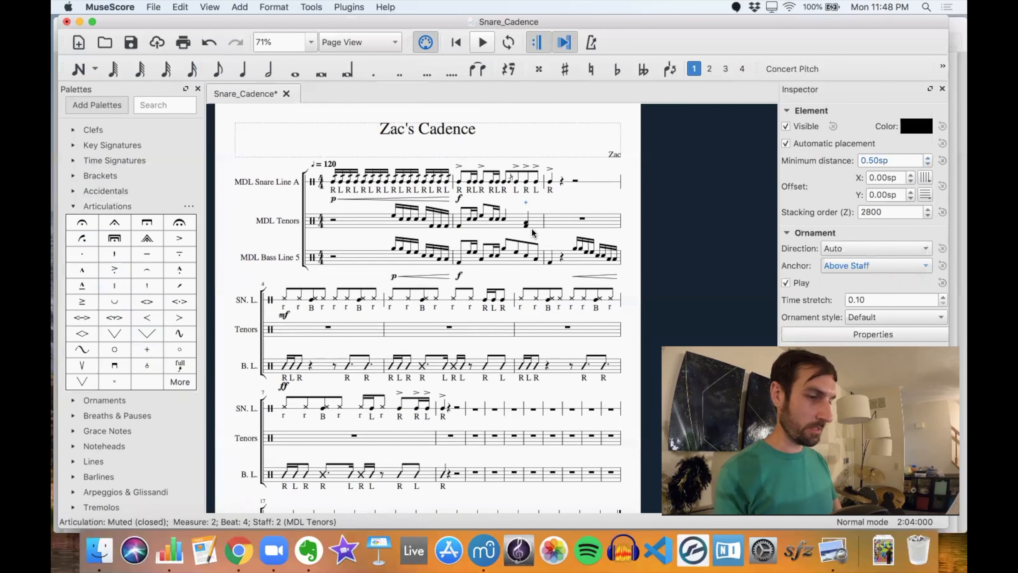
# - Add an accent to the beat 4 chord in the Tenors' measure 2 and flip it above the chord
pyautogui.click(525, 222)
pyautogui.hotkey('shift', 'v')
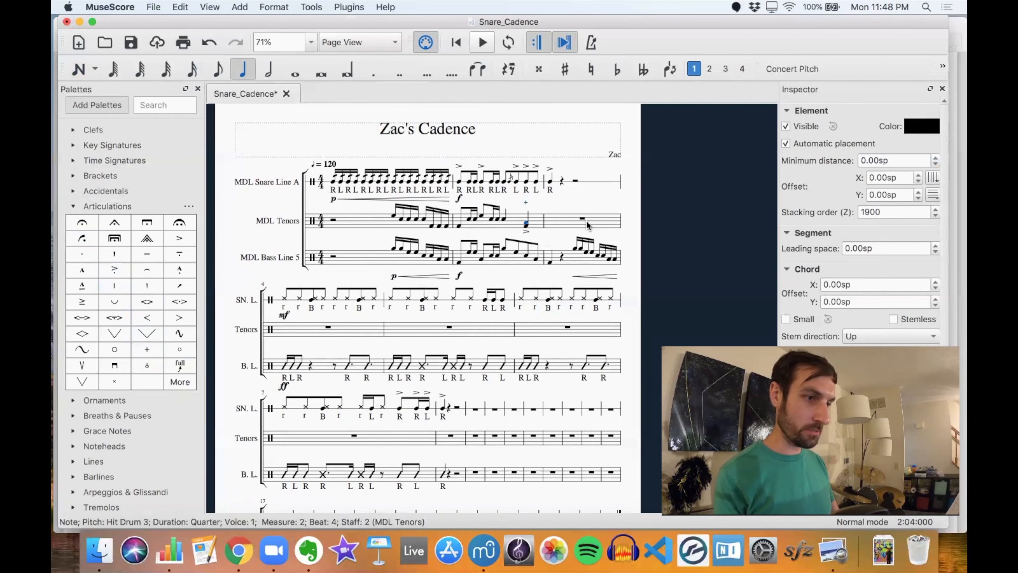
pyautogui.click(525, 232)
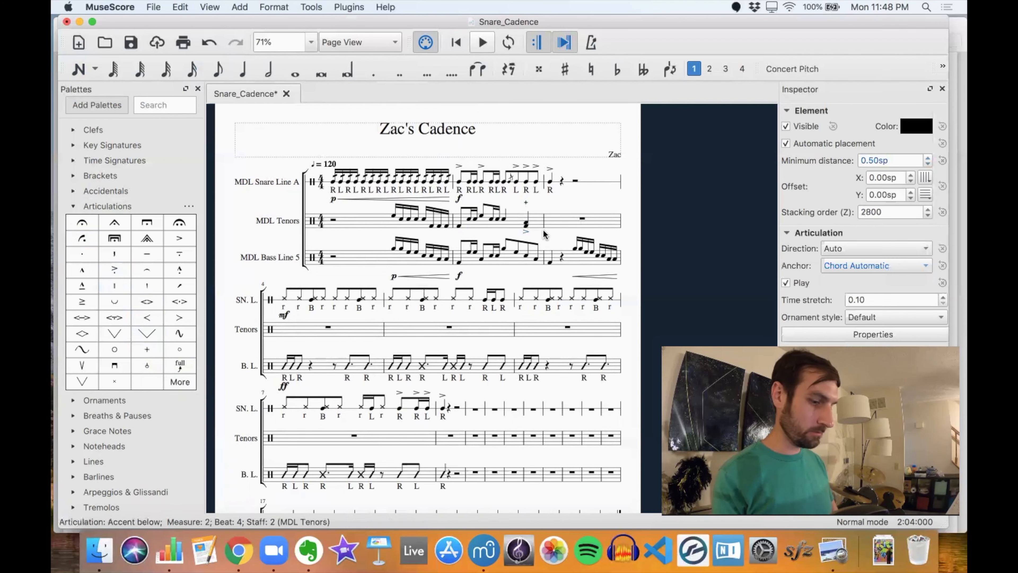
pyautogui.press('x')
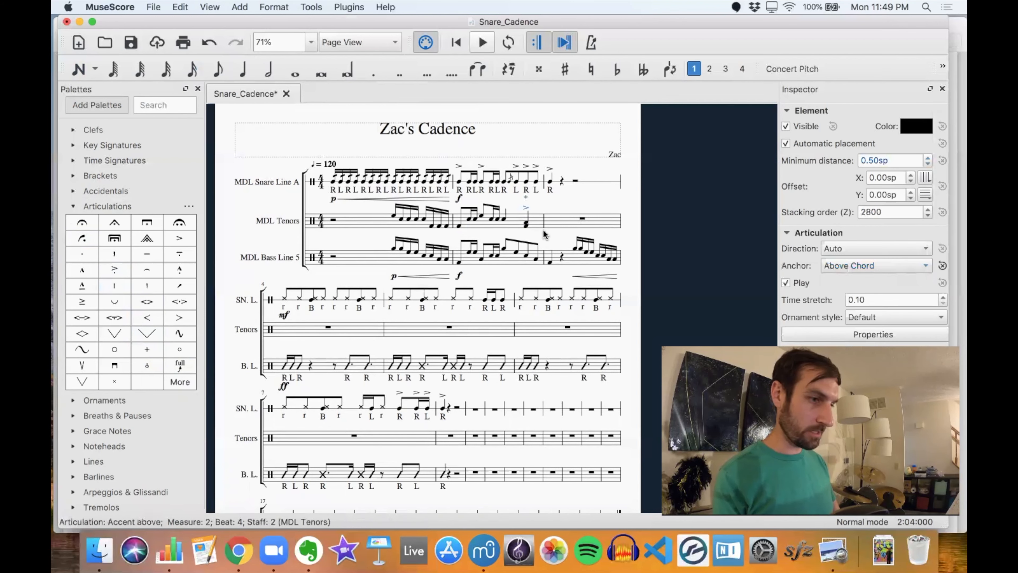
# - Accent the notes on beats 1 and 2 of measure 2 in both the Tenors and Bass Line staves
pyautogui.click(459, 223)
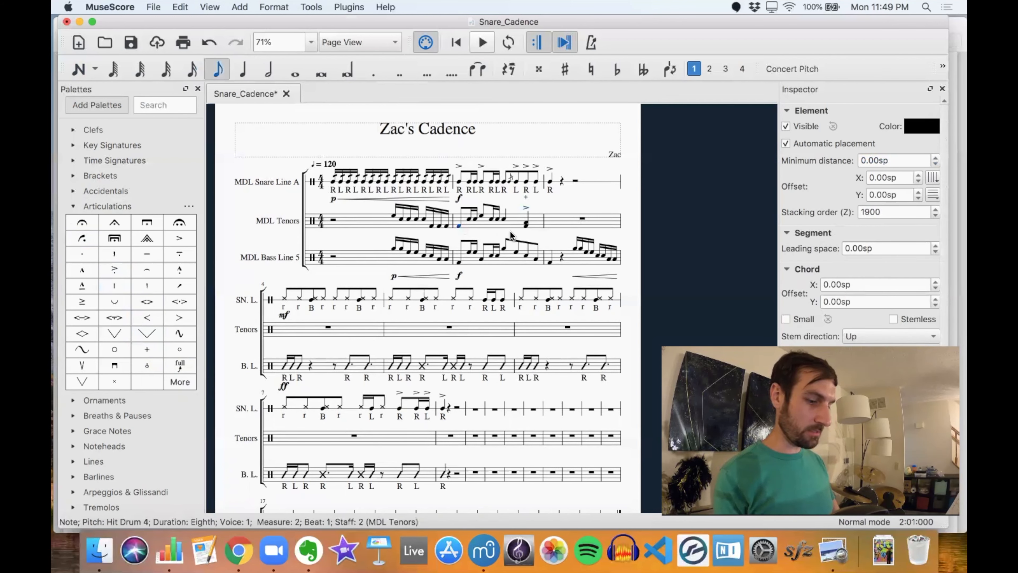
pyautogui.click(482, 216)
pyautogui.hotkey('shift', 'v')
pyautogui.click(460, 262)
pyautogui.click(480, 259)
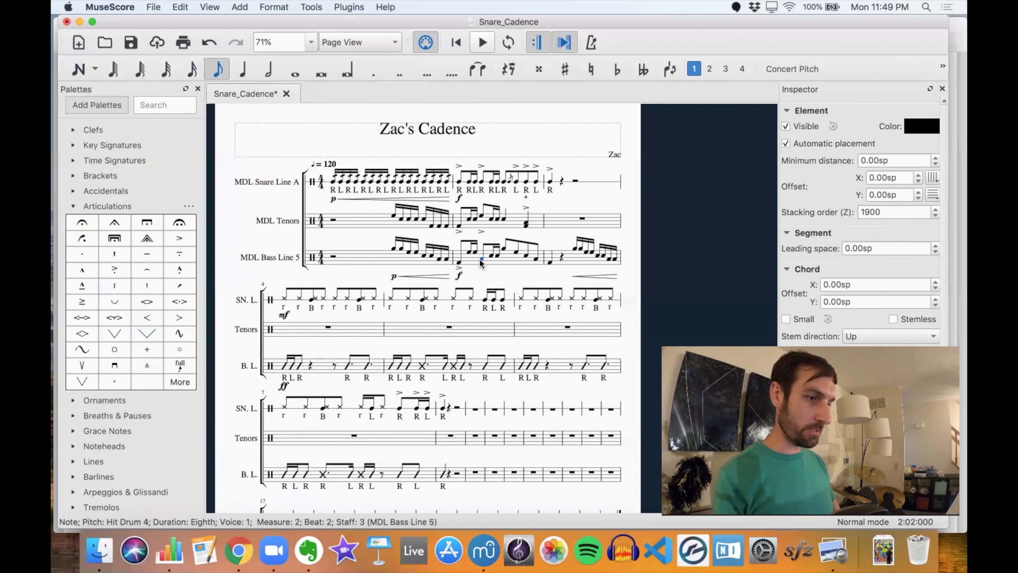
# - Flip the beat 1 and 2 accents in measure 2 of the Tenors and Bass Line above their notes
pyautogui.click(457, 268)
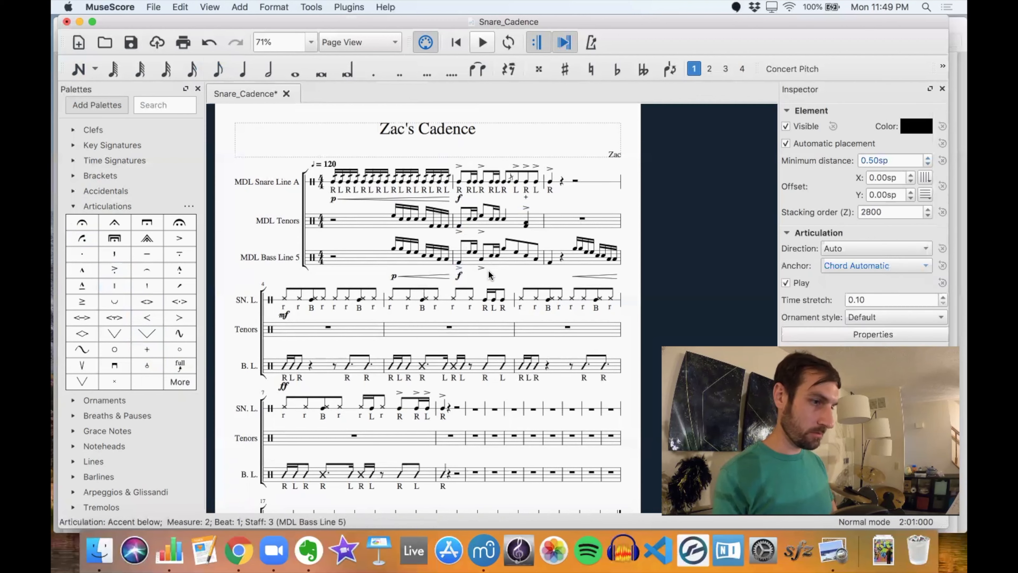
pyautogui.click(461, 232)
pyautogui.press('x')
pyautogui.click(479, 233)
pyautogui.press('x')
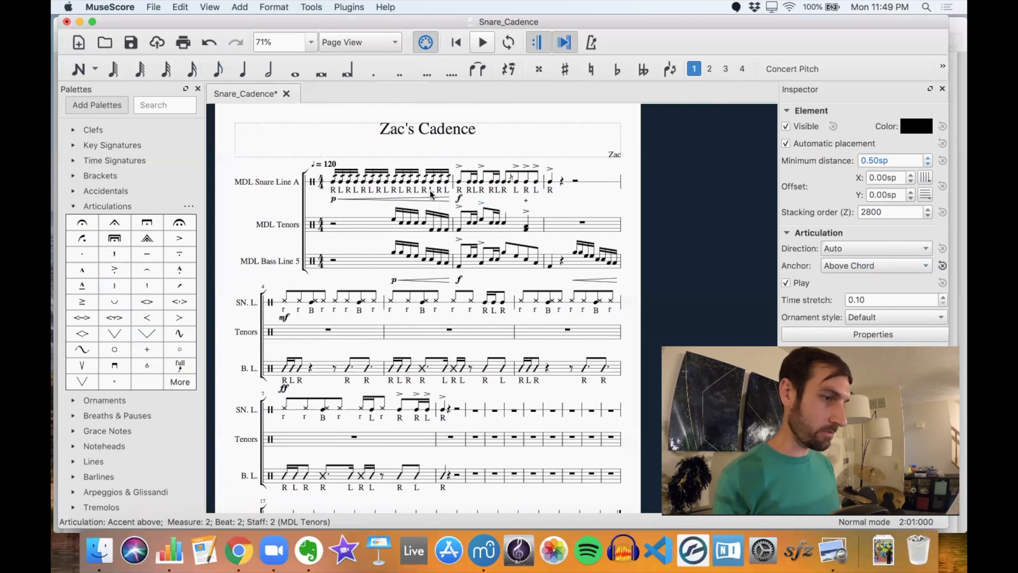
# - Enter a quarter-note chord of Drum 4 and Drum 3 on beat 1 of the Tenors' measure 3 and leave note input
pyautogui.scroll(3, 506, 220)
pyautogui.scroll(1, 505, 220)
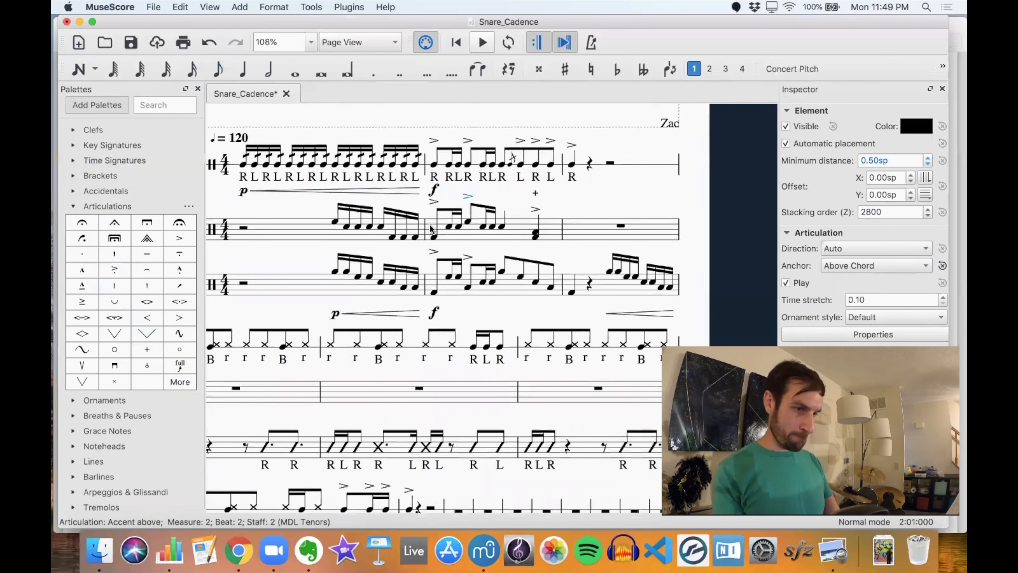
pyautogui.click(609, 231)
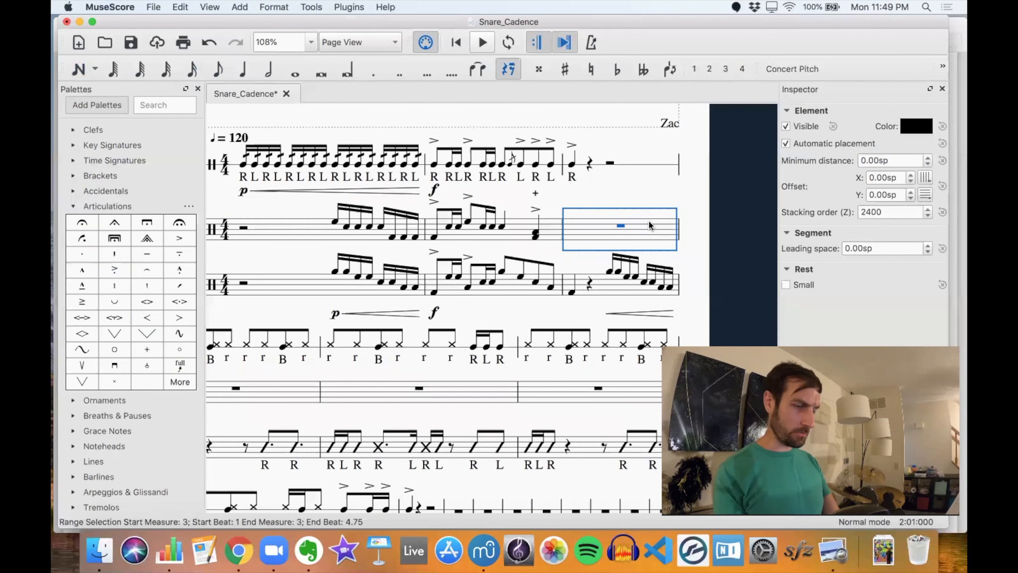
pyautogui.press('n')
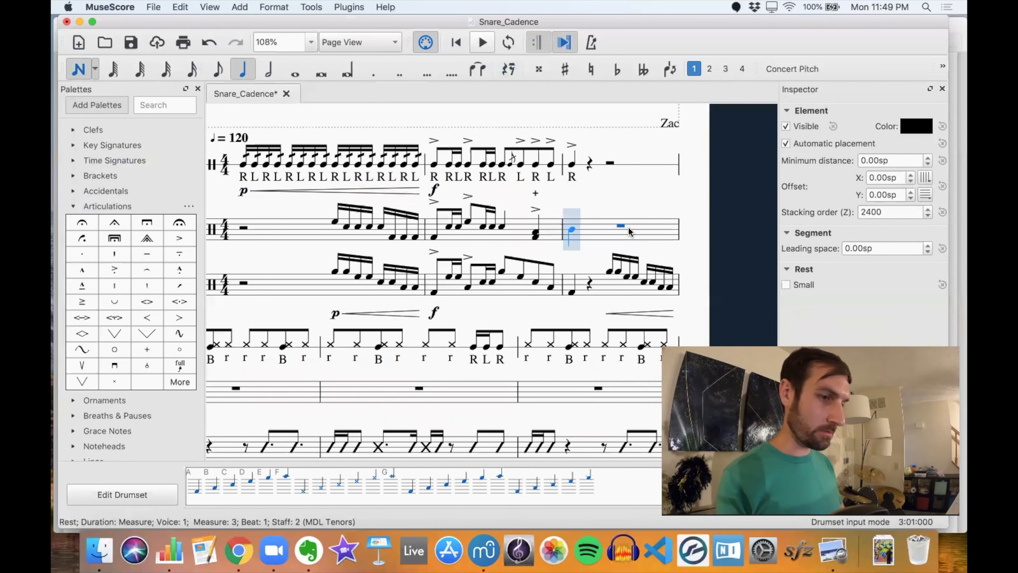
pyautogui.press('a')
pyautogui.press('Left')
pyautogui.press('b')
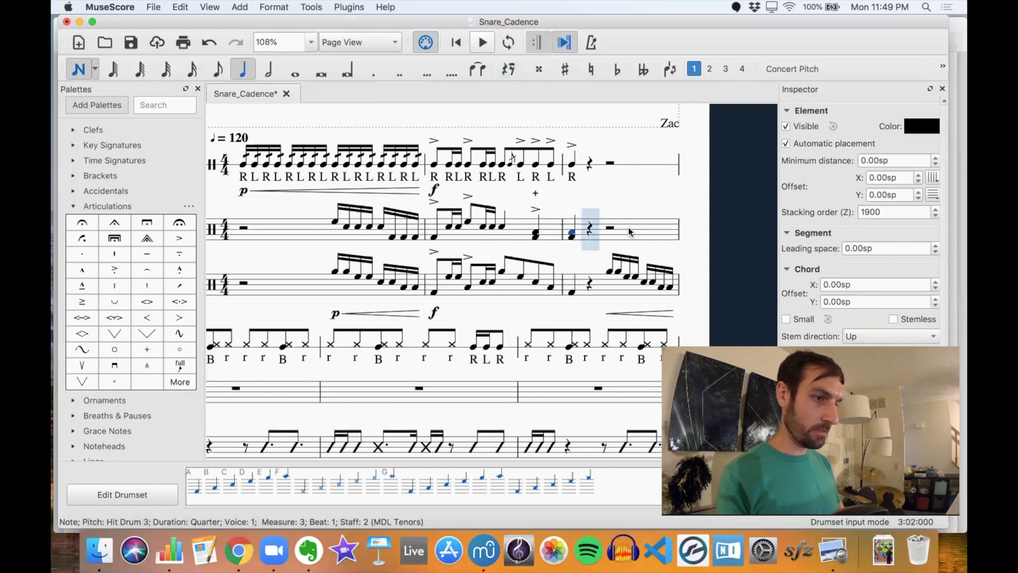
pyautogui.press('Left')
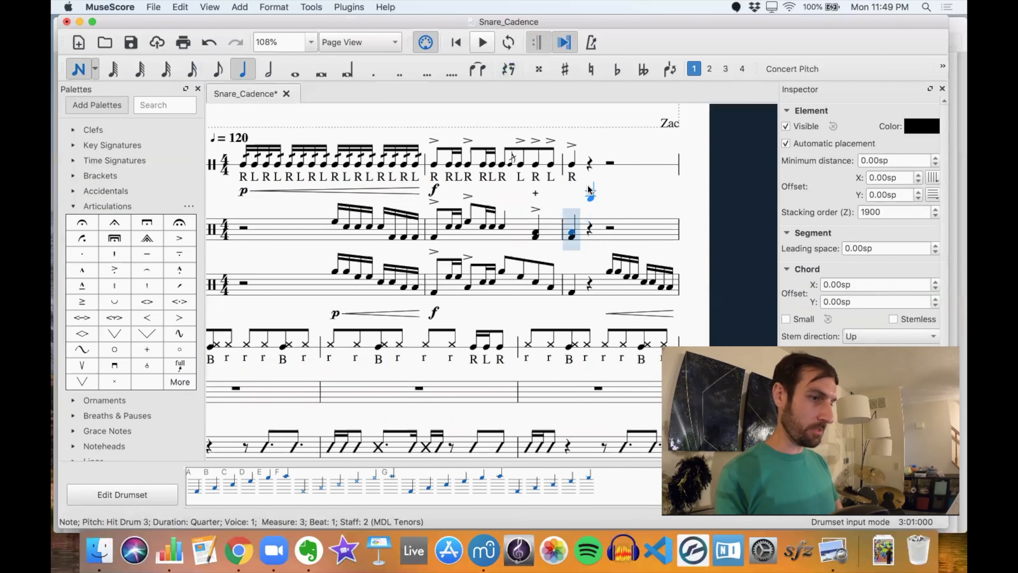
pyautogui.press('Escape')
# - Set the anchor of the muted mark on beat 4 of the Tenors' measure 2 to Above Chord
pyautogui.click(535, 193)
pyautogui.hscroll(1, 835, 251)
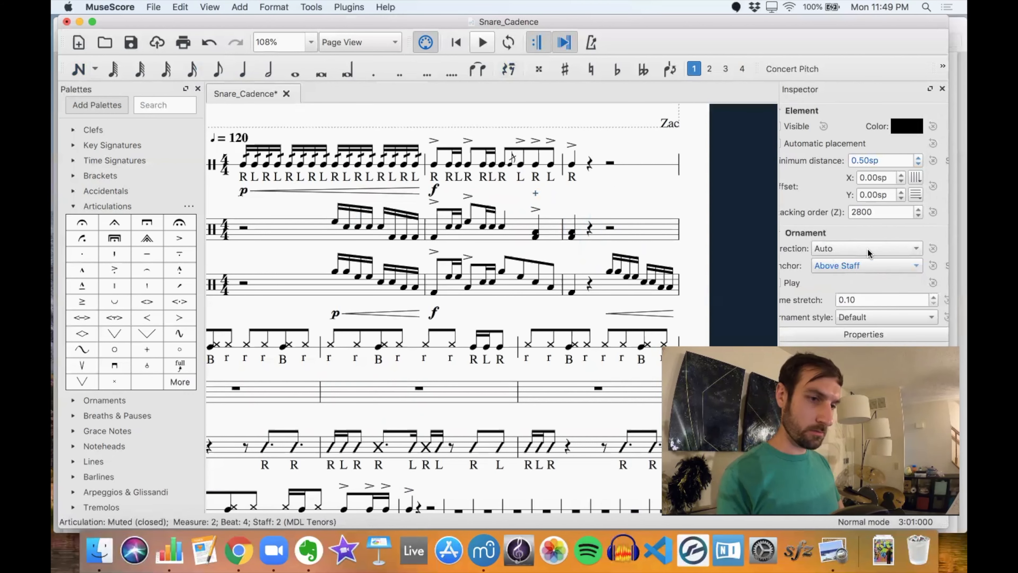
pyautogui.click(870, 264)
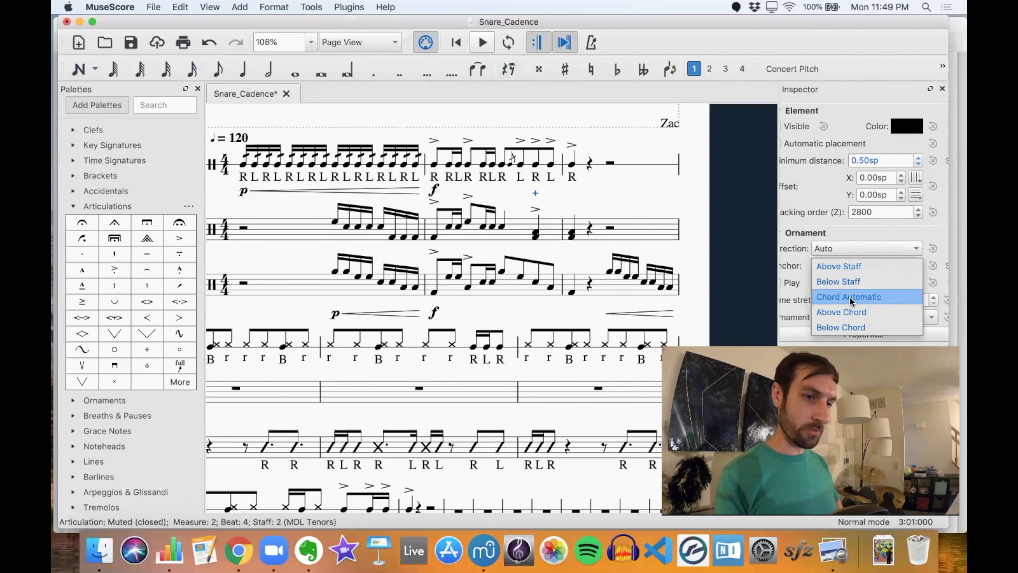
pyautogui.click(849, 313)
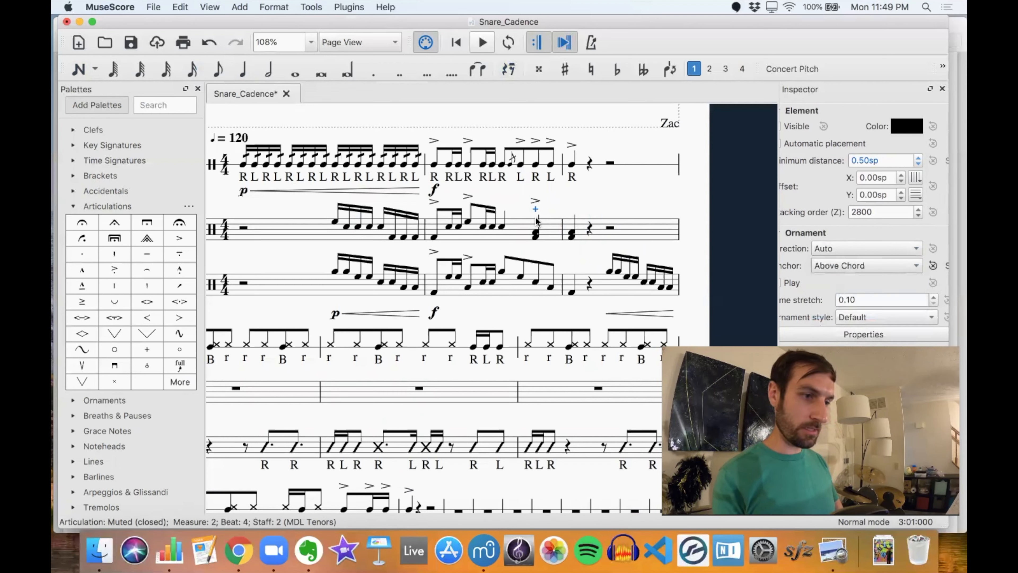
# - Accent the beat 1 chord in the Tenors' measure 3 and flip the accent above the chord
pyautogui.click(571, 231)
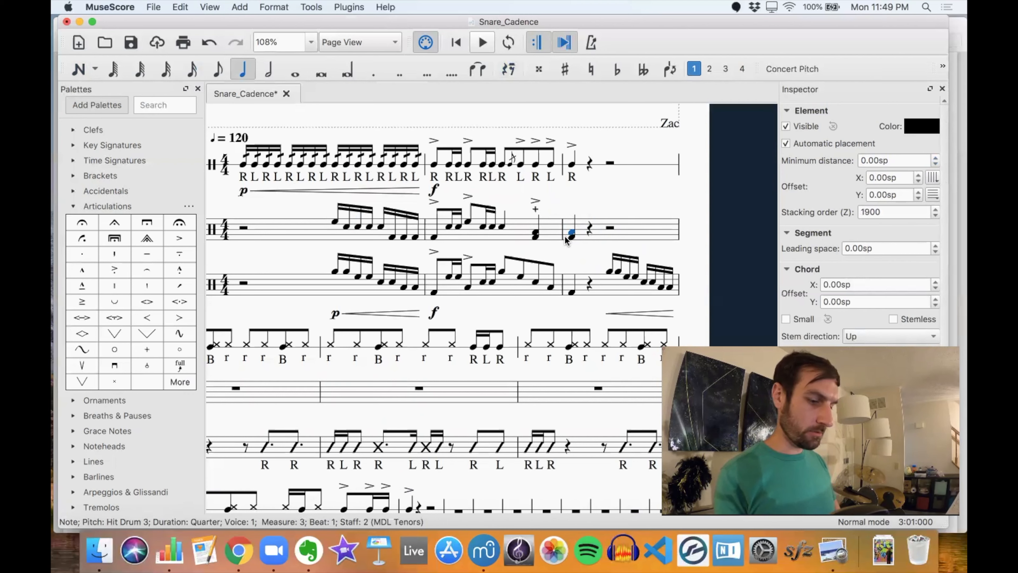
pyautogui.click(572, 246)
pyautogui.press('x')
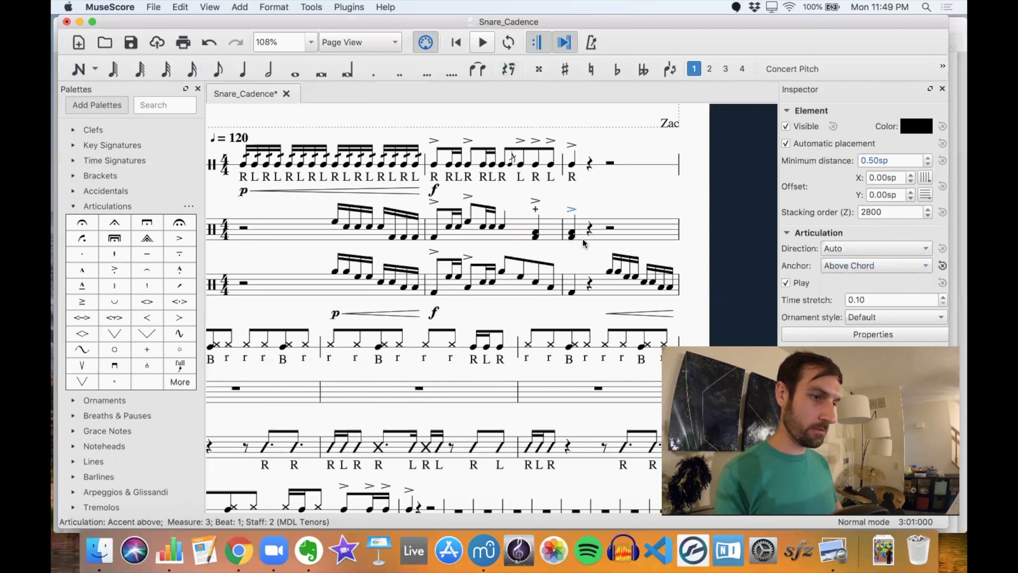
# - Turn the quarter rest on beat 2 of the Tenors' measure 3 into an eighth-note triplet and leave note input
pyautogui.click(589, 229)
pyautogui.press('n')
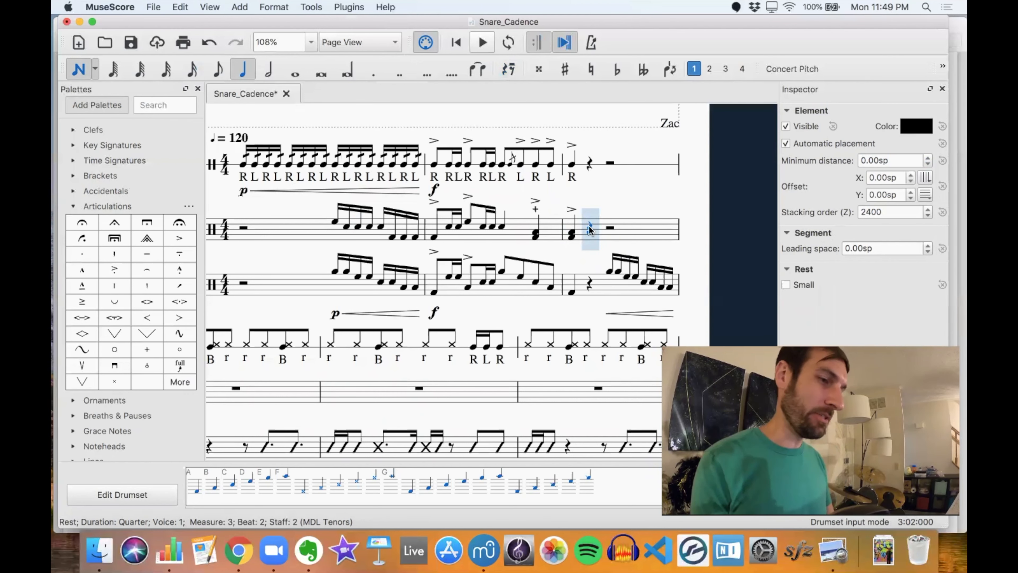
pyautogui.press('Escape')
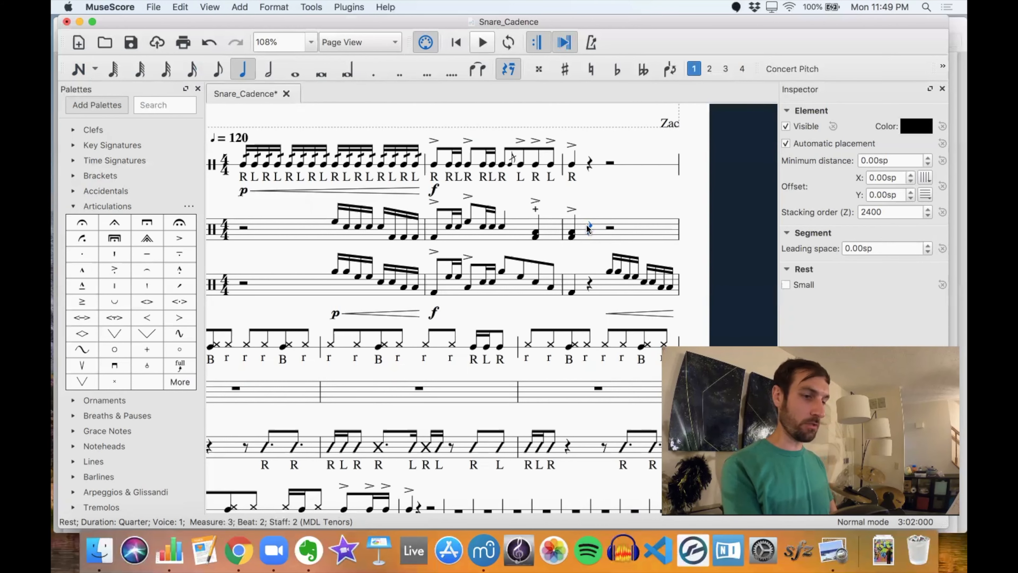
pyautogui.press('super+3')
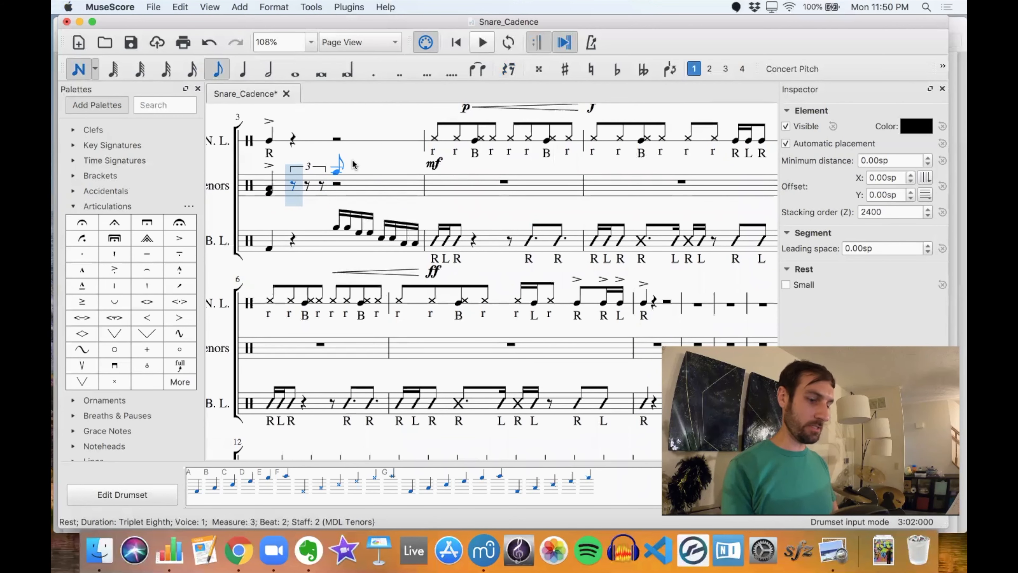
pyautogui.press('Escape')
# - Turn the half rest on beat 3 of the Tenors' measure 3 into an eighth-note quintuplet and leave note input
pyautogui.click(337, 184)
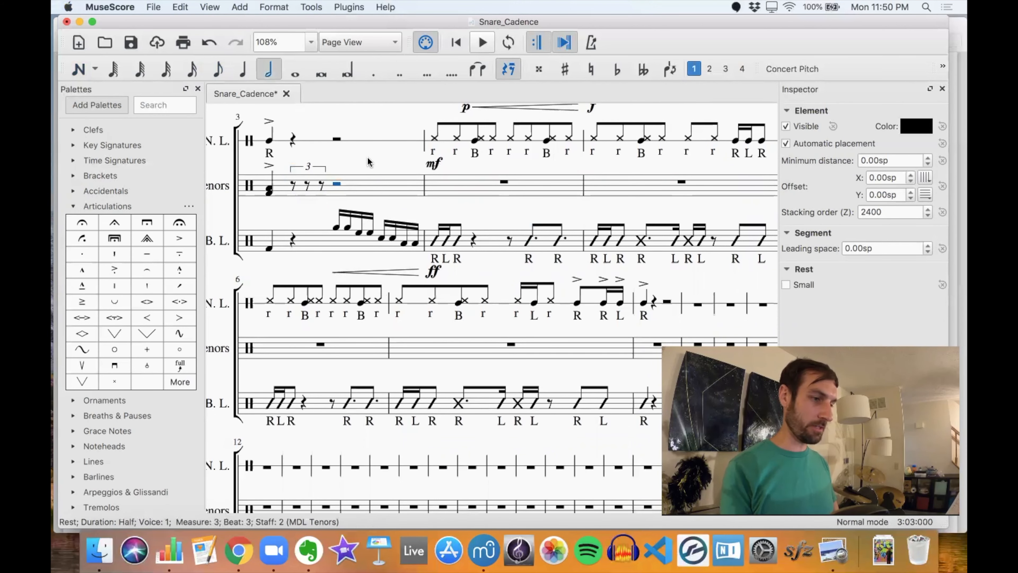
pyautogui.hotkey('ctrl', '5')
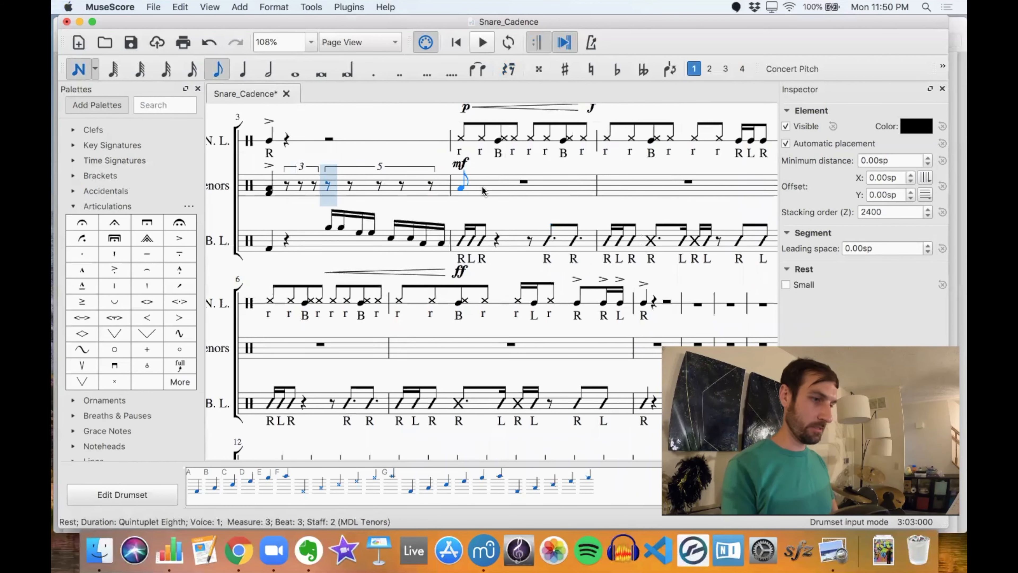
pyautogui.press('Escape')
# - Turn the whole-measure rest in the Tenors' measure 4 into an eighth-note nonuplet and review the available tuplet types
pyautogui.click(523, 183)
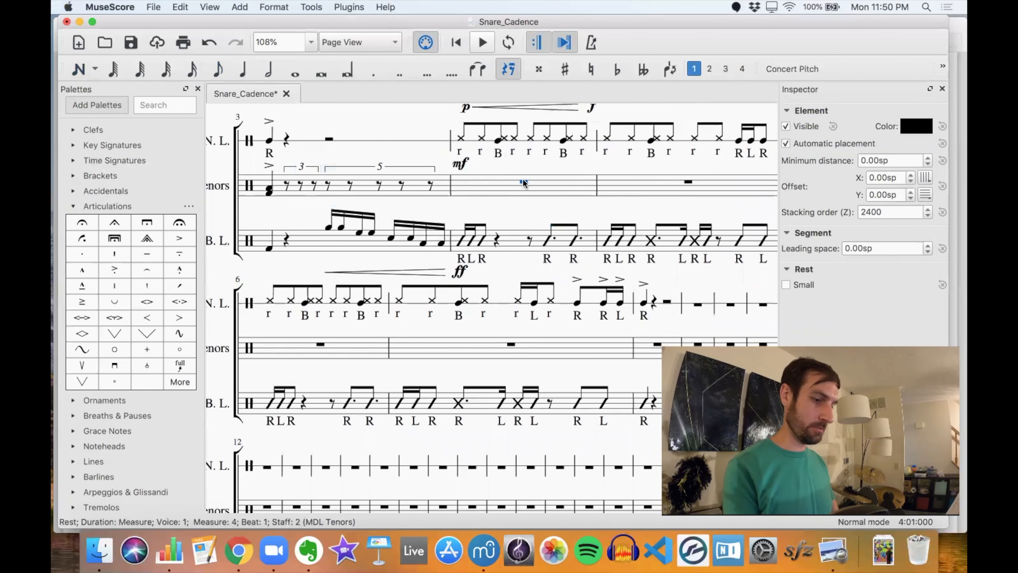
pyautogui.hotkey('ctrl', '9')
pyautogui.scroll(-5, 543, 189)
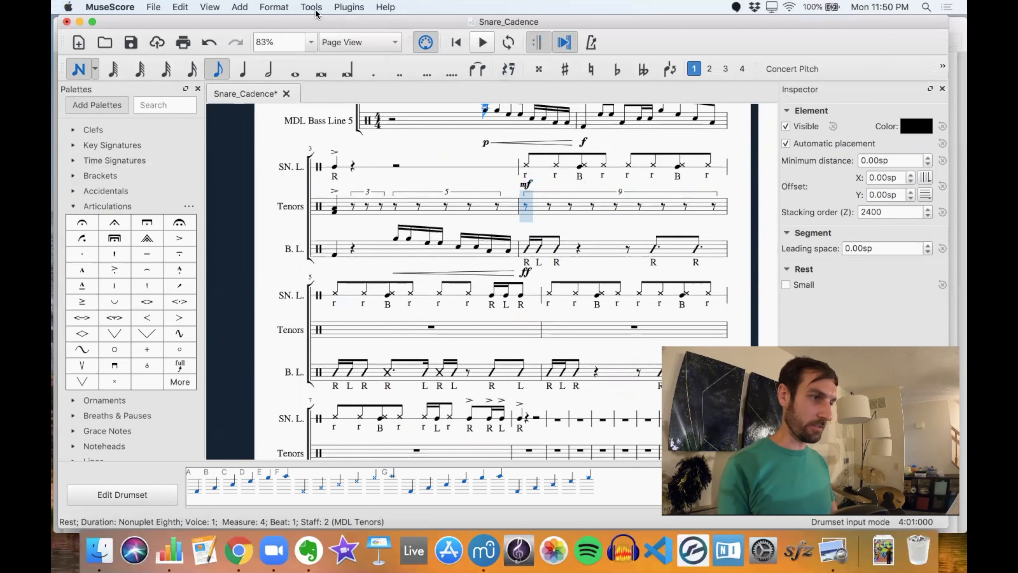
pyautogui.click(277, 7)
pyautogui.moveTo(300, 7)
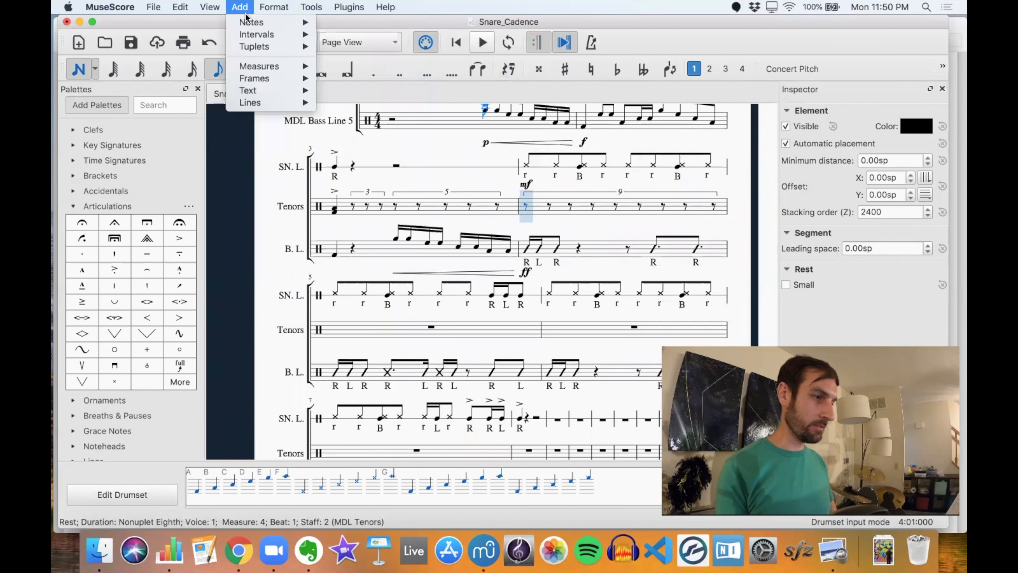
pyautogui.moveTo(249, 47)
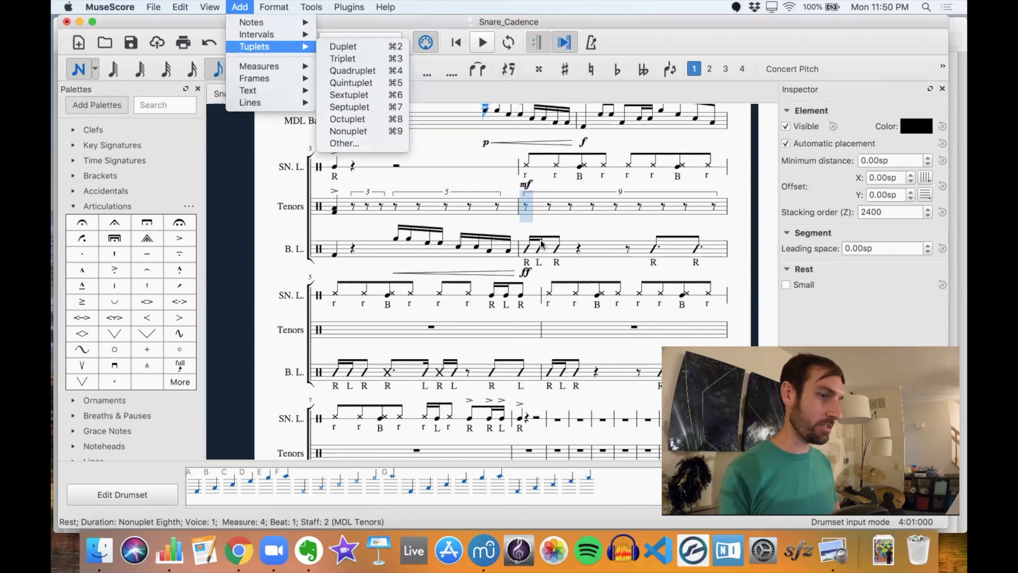
pyautogui.press('n')
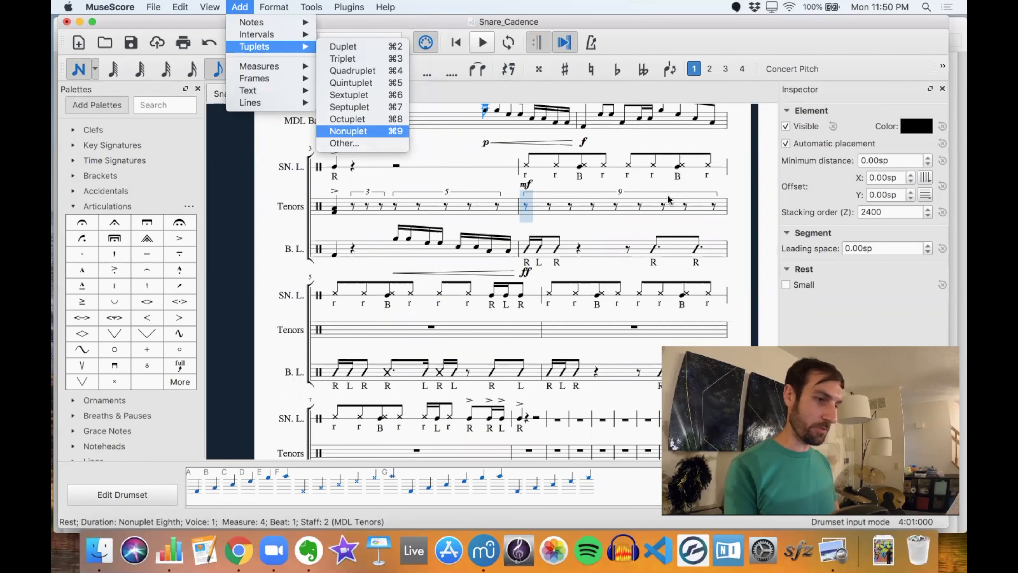
pyautogui.click(554, 186)
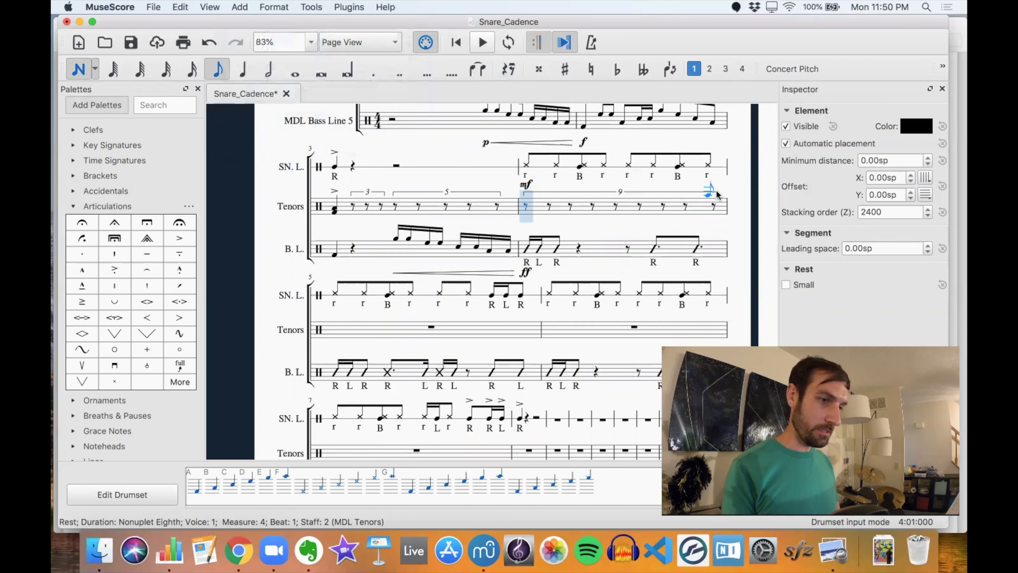
# - Delete the quintuplet on beat 3 of the Tenors' measure 3 together with the nonuplet in measure 4
pyautogui.press('n')
pyautogui.click(715, 204)
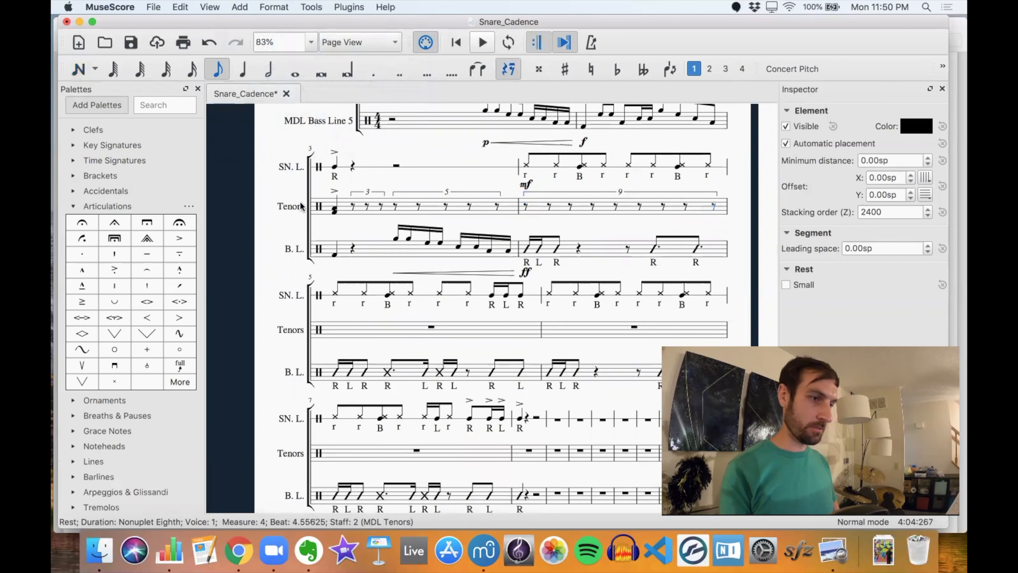
pyautogui.keyDown('shift'); pyautogui.click(393, 206); pyautogui.keyUp('shift')
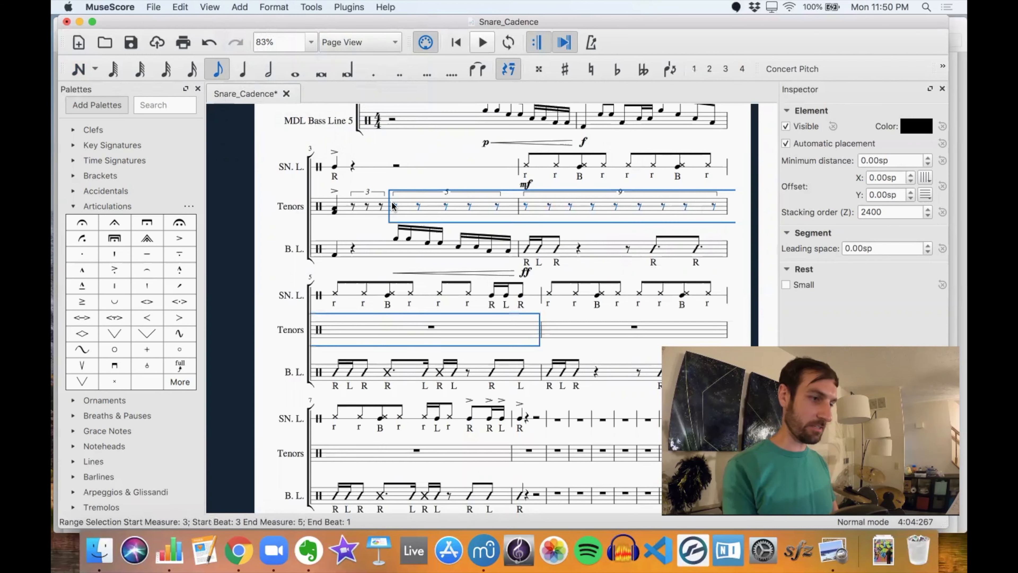
pyautogui.press('Delete')
# - Enter three Hit Drum 3 notes in the beat 2 triplet and a quarter note on beat 3 of the Tenors' measure 3
pyautogui.click(353, 203)
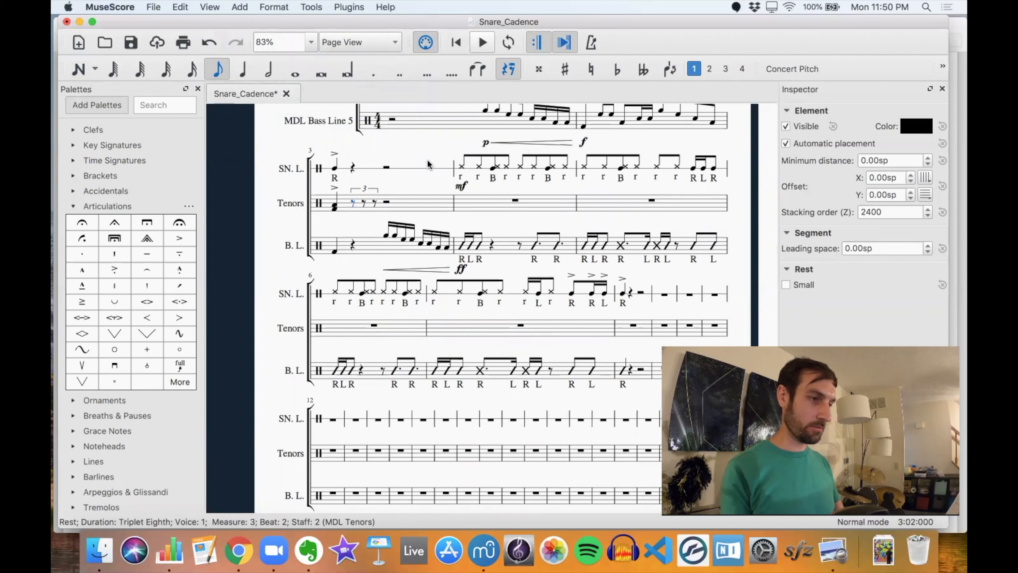
pyautogui.press('n')
pyautogui.press('c')
pyautogui.press('c')
pyautogui.press('c')
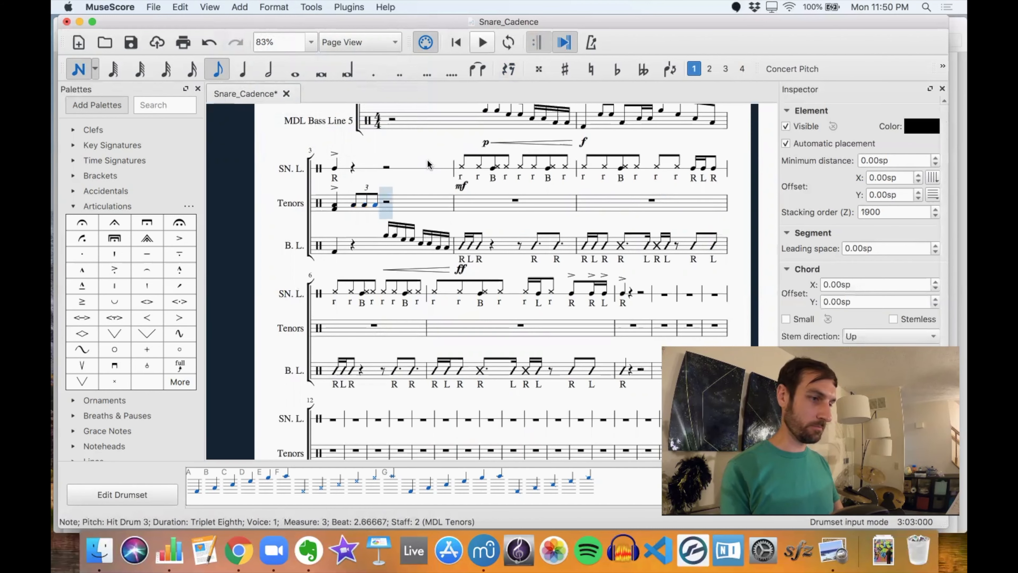
pyautogui.click(243, 68)
pyautogui.press('c')
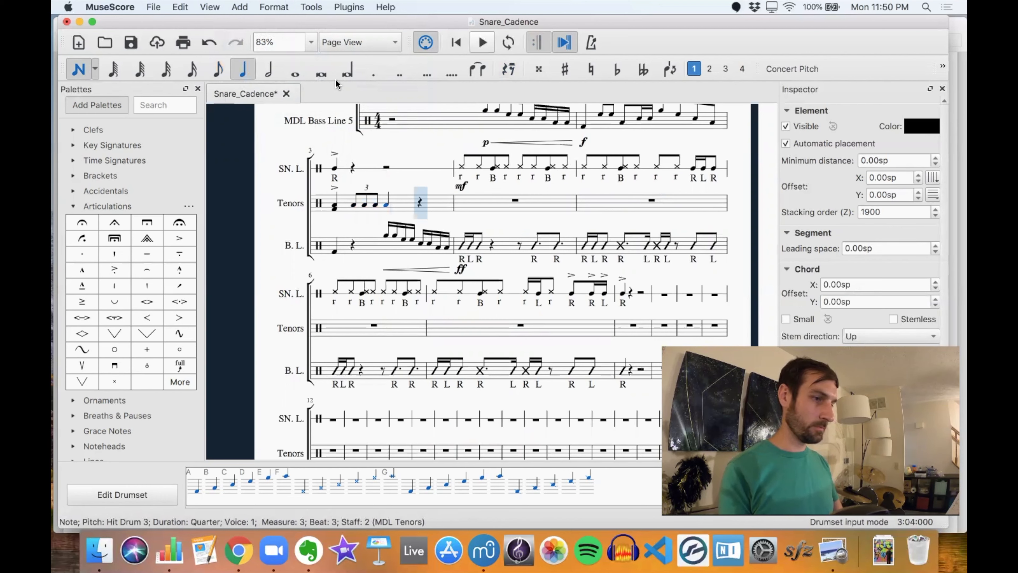
pyautogui.press('Escape')
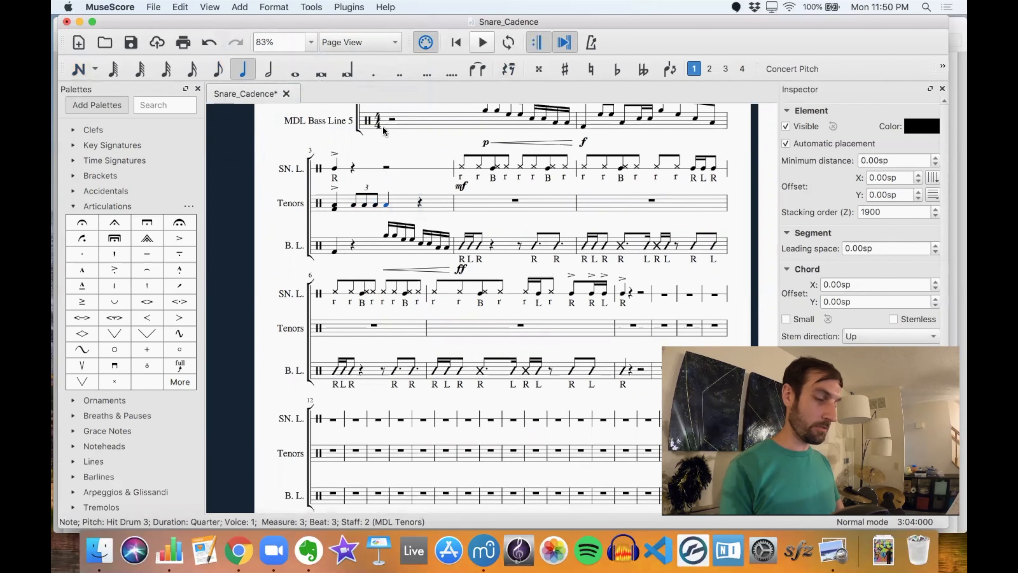
# - Change the triplet notes and the beat 3 quarter note in the Tenors' measure 3 to Rim Shot Drum 2 and check each note
pyautogui.keyDown('shift'); pyautogui.click(354, 203); pyautogui.keyUp('shift')
pyautogui.press('Down')
pyautogui.press('Down')
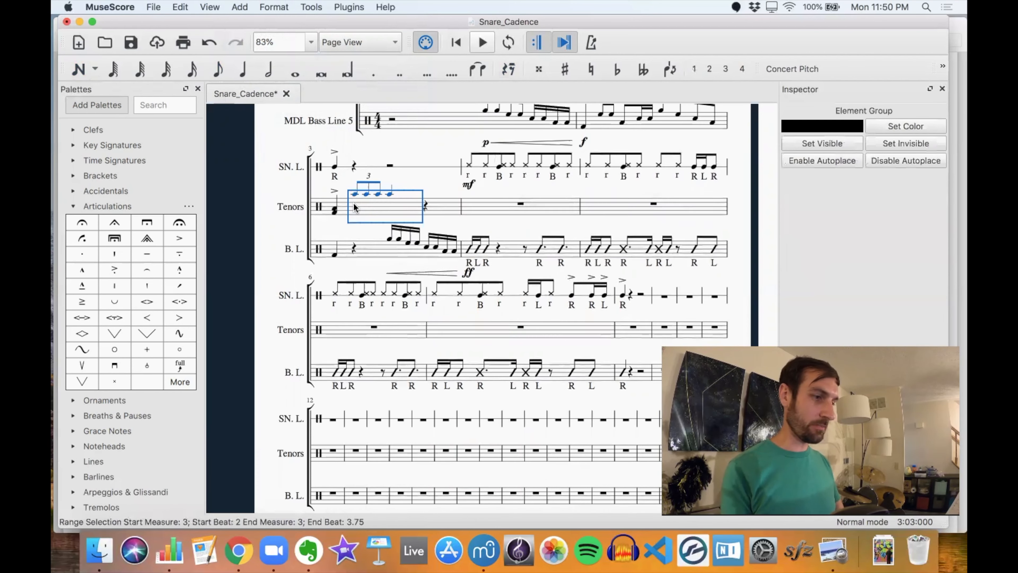
pyautogui.scroll(5, 371, 197)
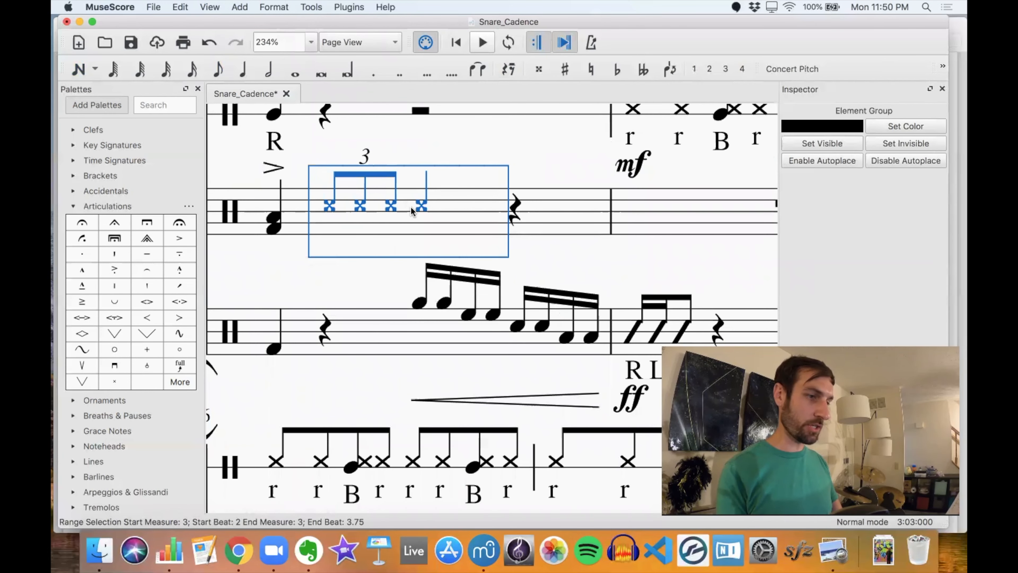
pyautogui.click(330, 207)
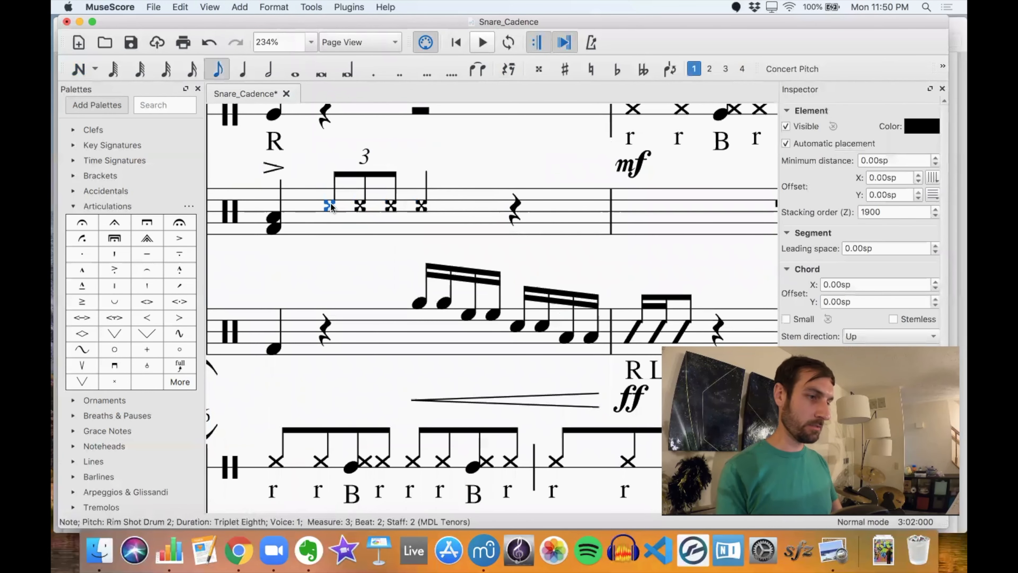
pyautogui.press('Right')
pyautogui.press('Right')
pyautogui.press('Right')
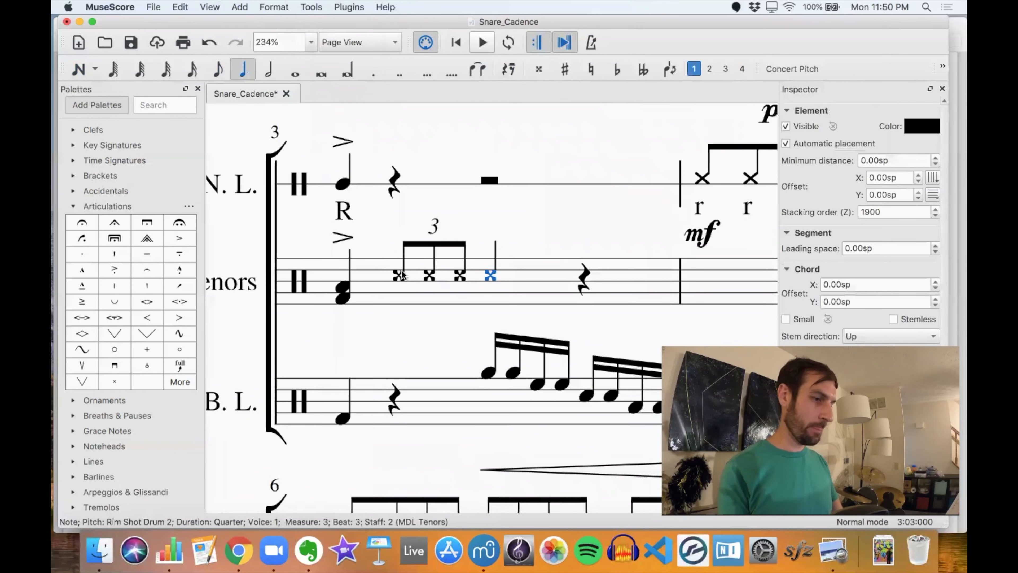
# - Add Marcato above marks to the four rim shot notes in the Tenors' measure 3
pyautogui.click(399, 276)
pyautogui.keyDown('shift'); pyautogui.click(490, 275); pyautogui.keyUp('shift')
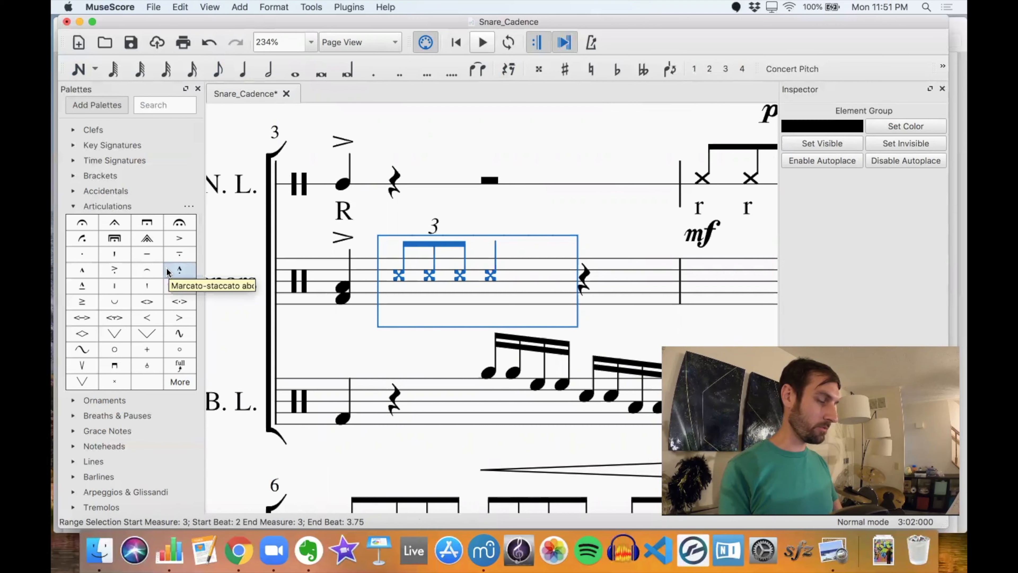
pyautogui.click(80, 268)
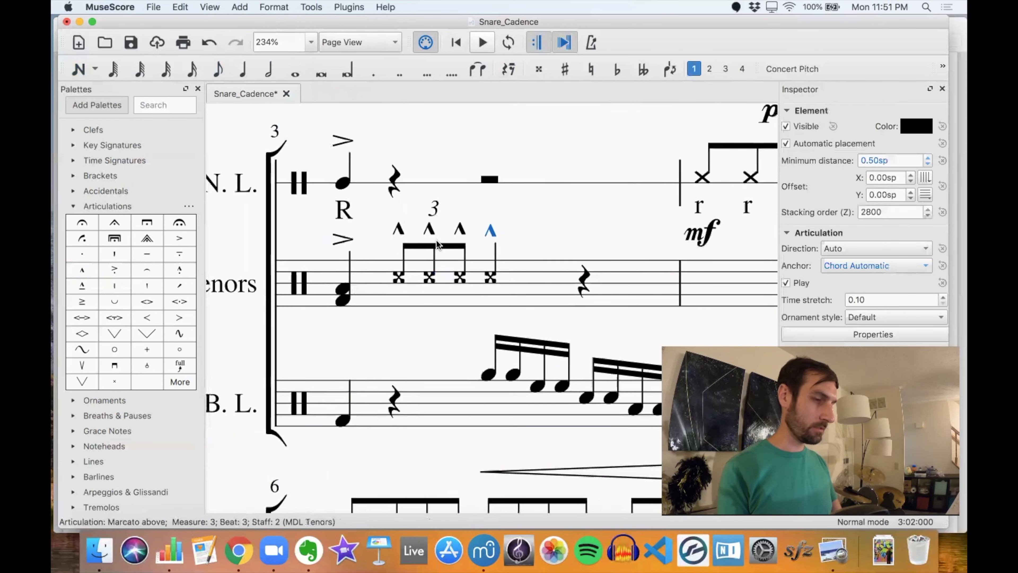
pyautogui.scroll(1, 436, 239)
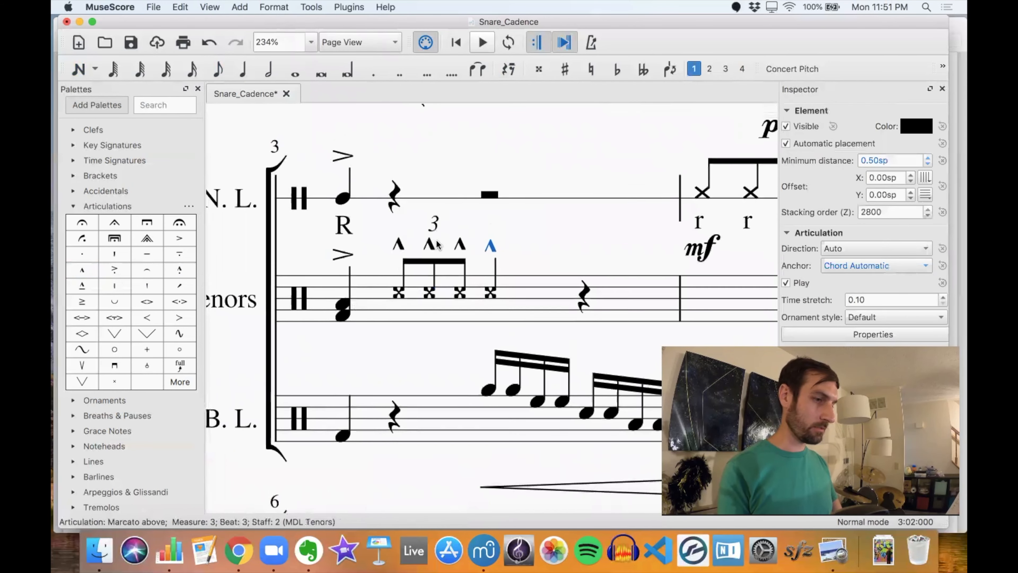
# - Add a pair of 16th grace notes before the first triplet note on beat 2 of the Tenors' measure 3
pyautogui.click(399, 293)
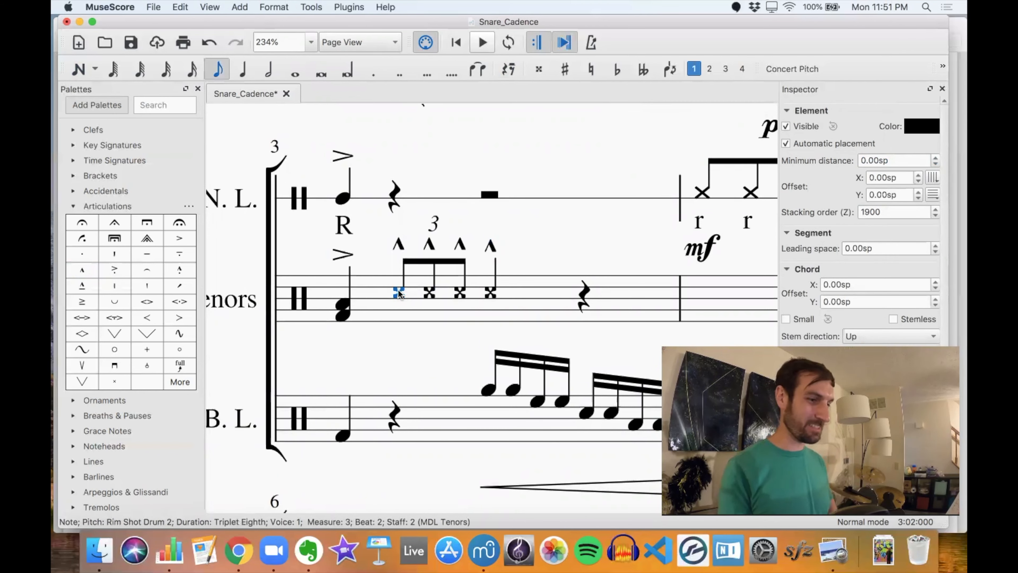
pyautogui.click(68, 206)
pyautogui.scroll(-1, 137, 368)
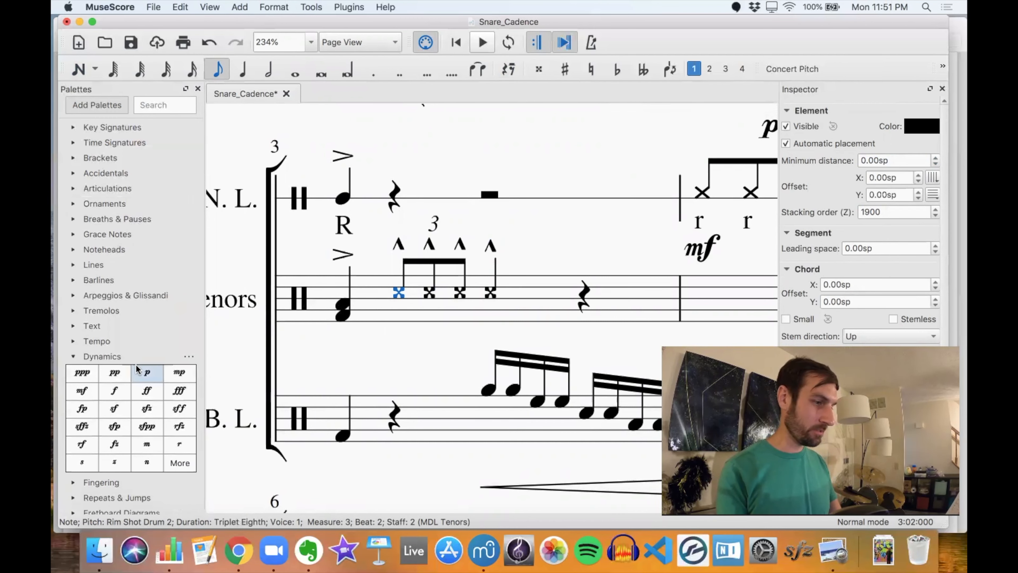
pyautogui.click(73, 357)
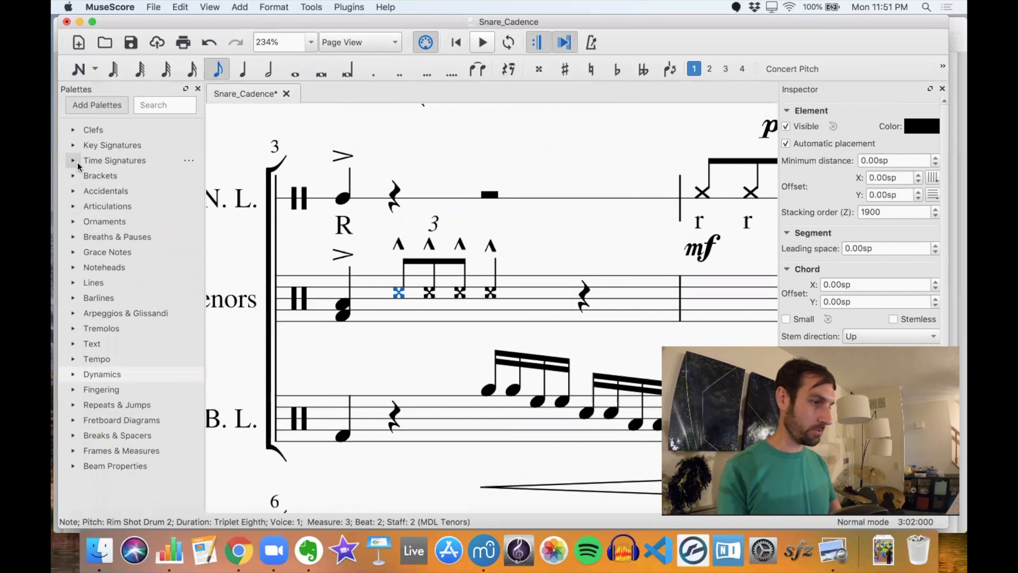
pyautogui.click(74, 252)
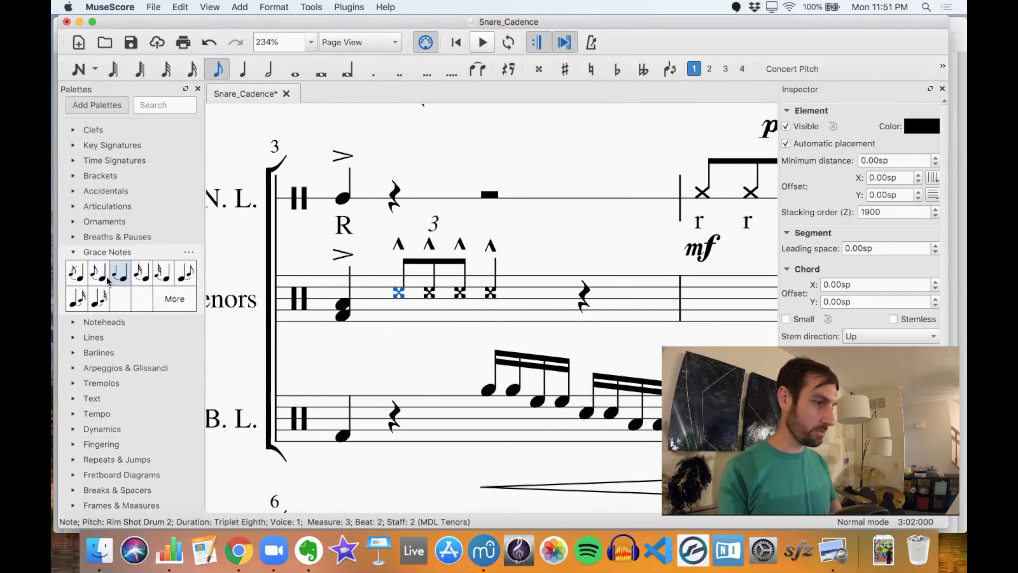
pyautogui.click(142, 273)
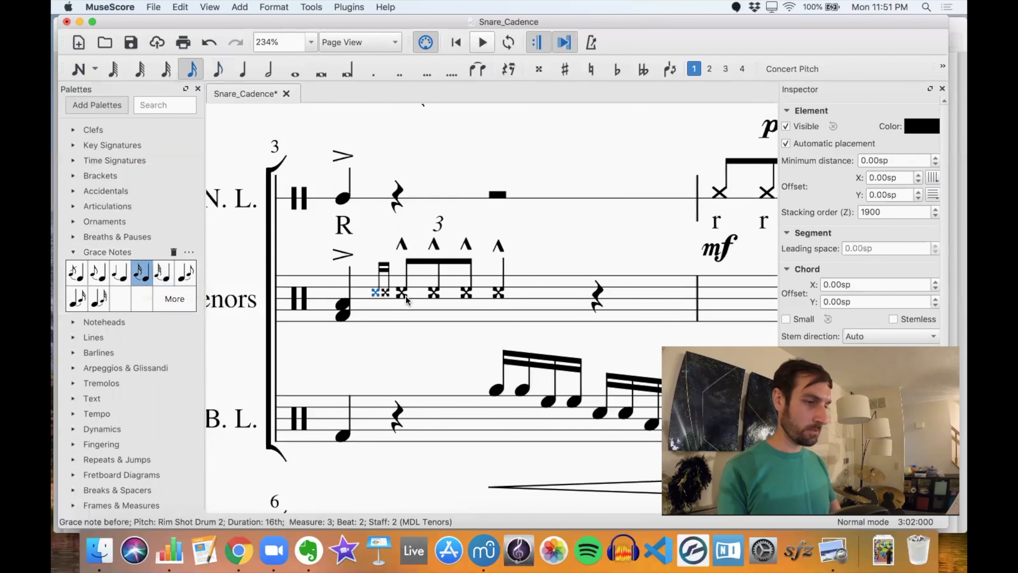
# - Change both grace notes before beat 2 of the Tenors' measure 3 to Hit Drum 2
pyautogui.keyDown('shift'); pyautogui.click(386, 294); pyautogui.keyUp('shift')
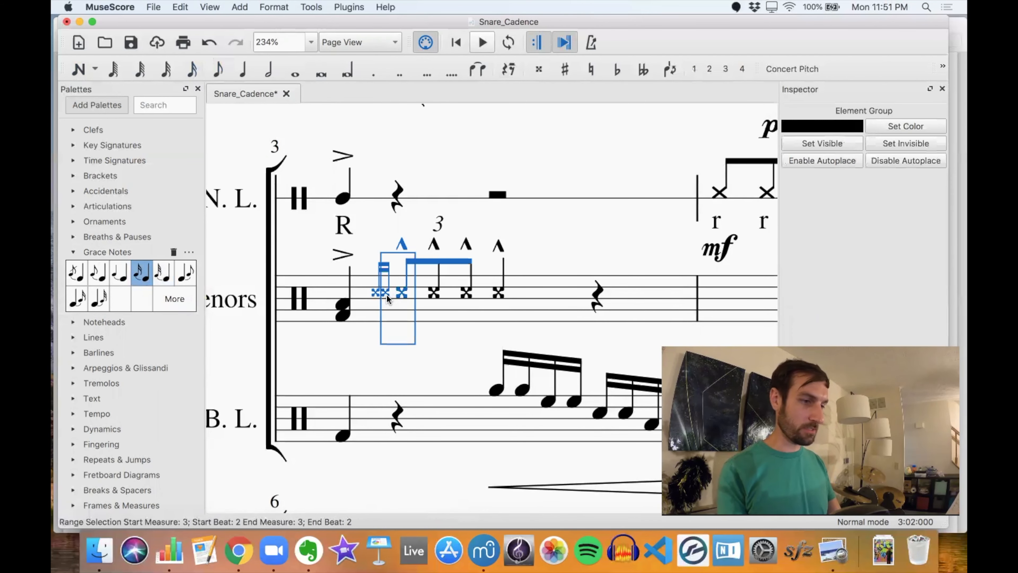
pyautogui.click(381, 293)
pyautogui.press('Up')
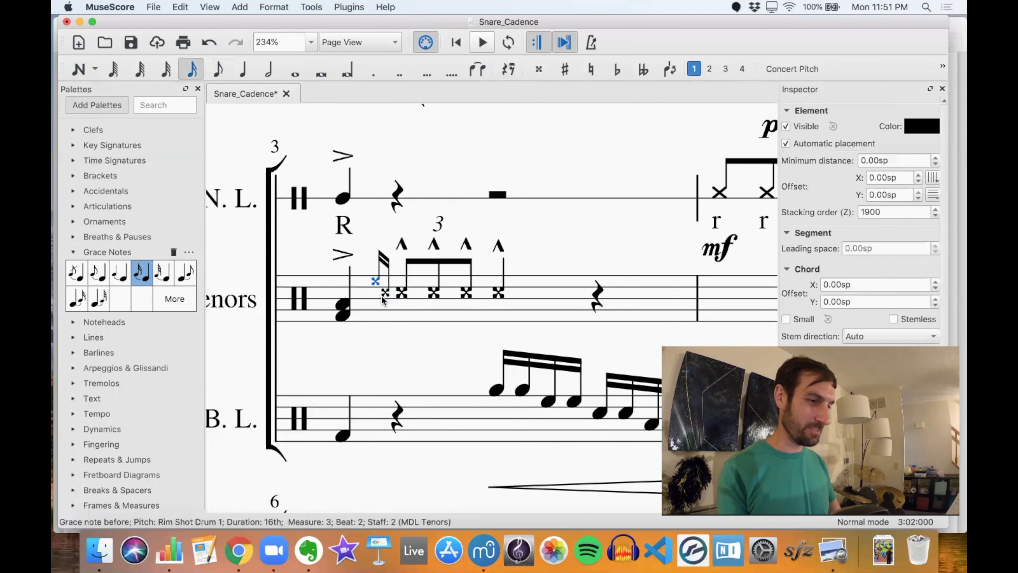
pyautogui.press('Up')
pyautogui.press('Up')
pyautogui.press('Up')
pyautogui.press('Up')
pyautogui.press('Up')
pyautogui.press('Down')
pyautogui.press('Down')
pyautogui.press('Down')
pyautogui.press('Down')
pyautogui.press('Down')
pyautogui.press('Down')
# - Play back the score from beat 1 of the Tenors' measure 3 and stop playback
pyautogui.scroll(-5, 436, 302)
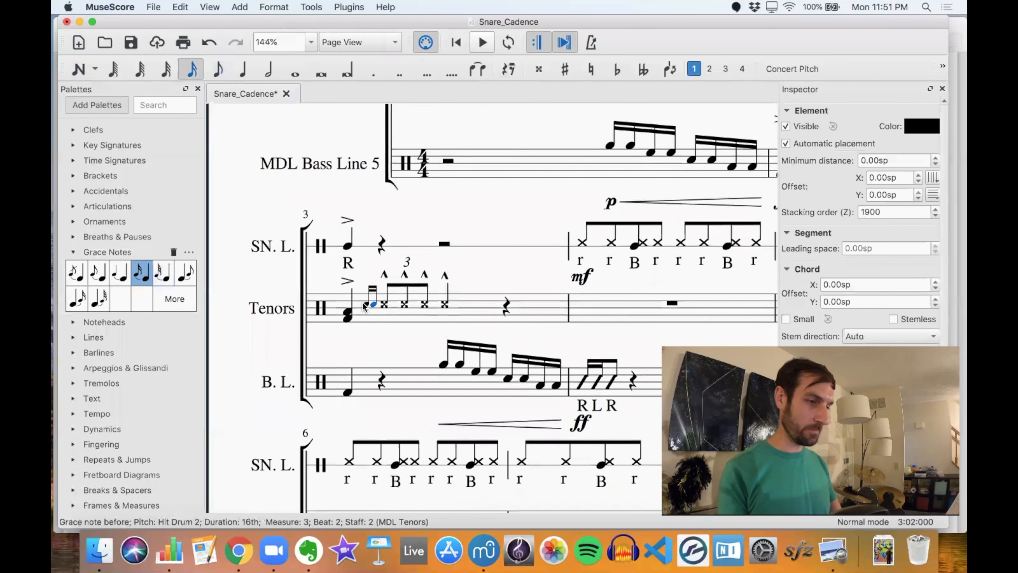
pyautogui.hscroll(3, 363, 306)
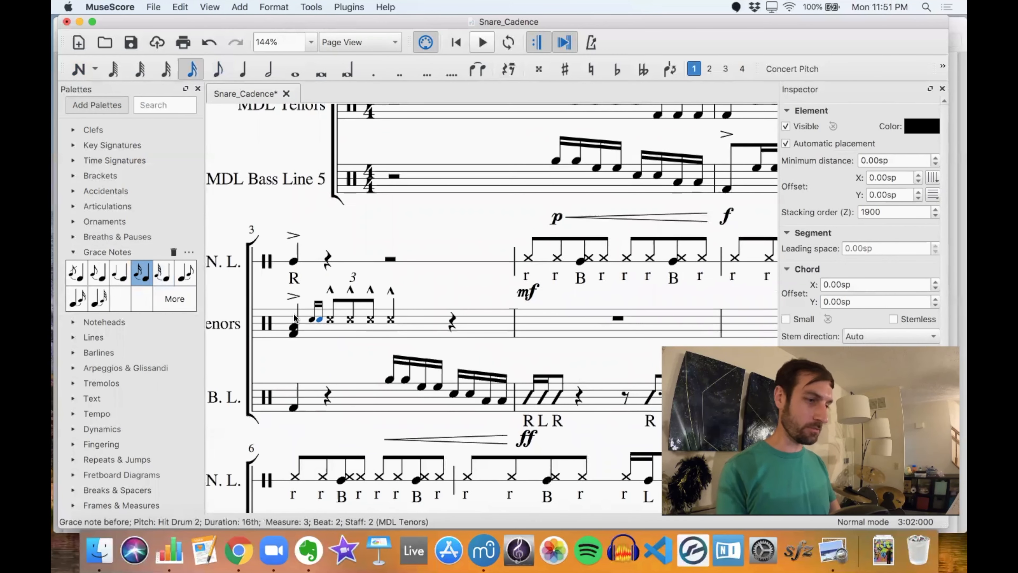
pyautogui.click(294, 329)
pyautogui.press('space')
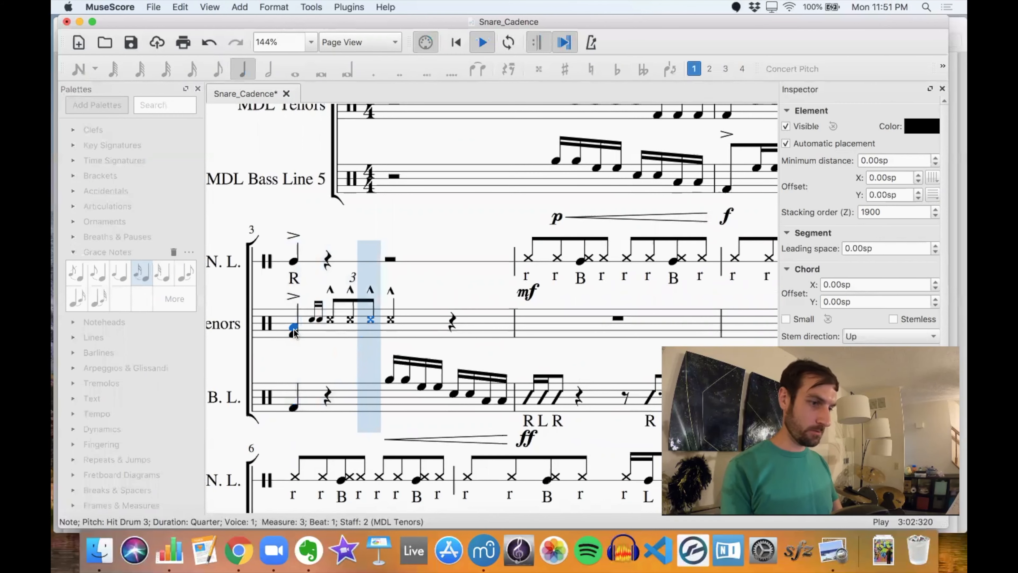
pyautogui.press('space')
# - Add a p dynamic on beat 3 of the Tenors' measure 1 and an f dynamic on beat 1 of measure 2
pyautogui.scroll(-4, 414, 330)
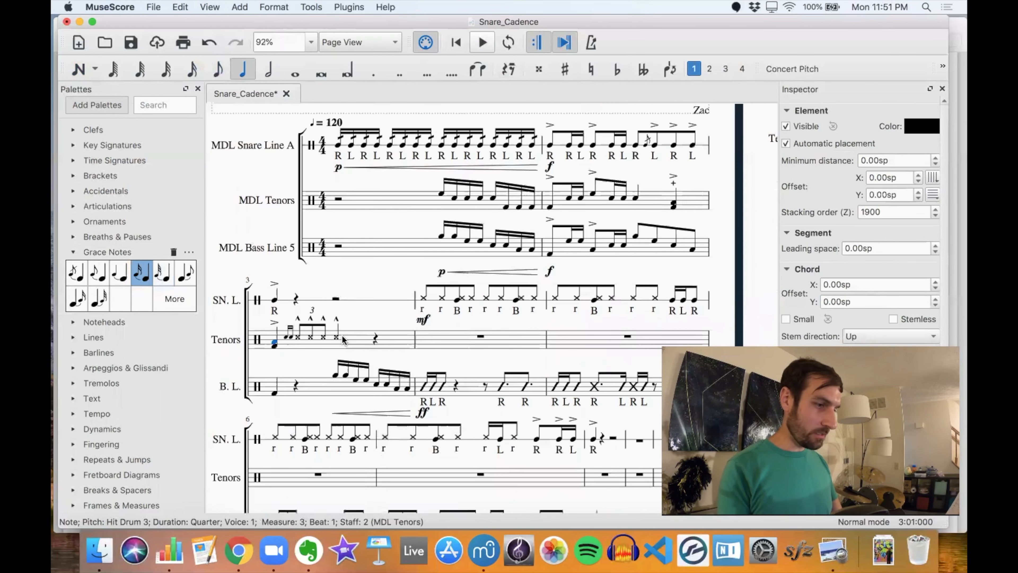
pyautogui.hscroll(2, 379, 335)
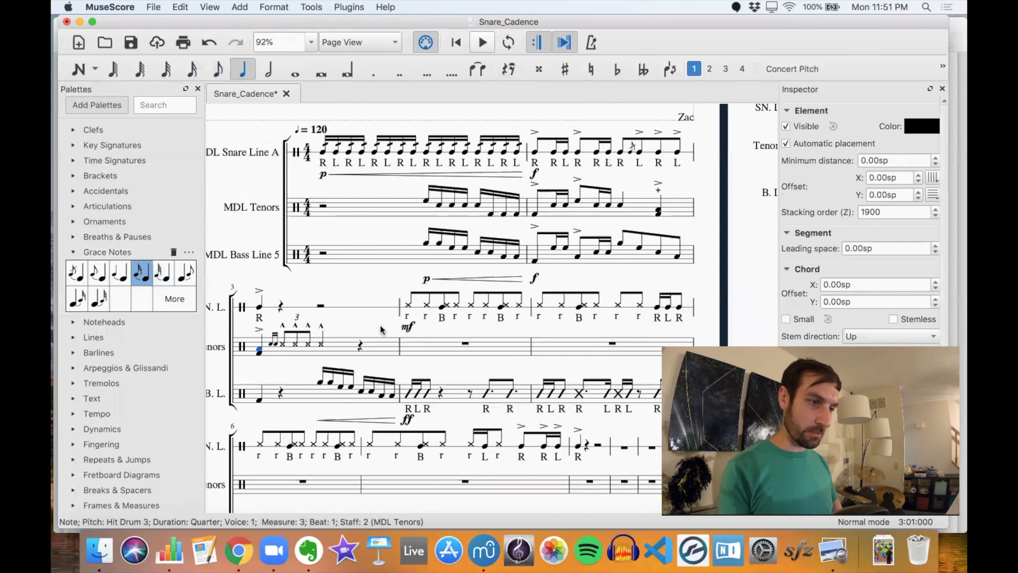
pyautogui.click(425, 201)
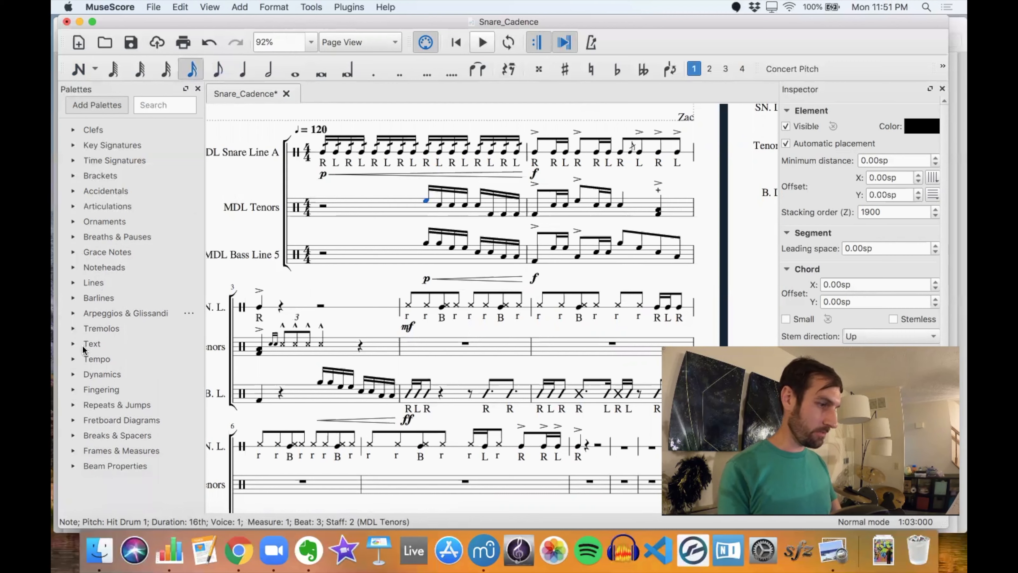
pyautogui.click(90, 373)
pyautogui.click(147, 323)
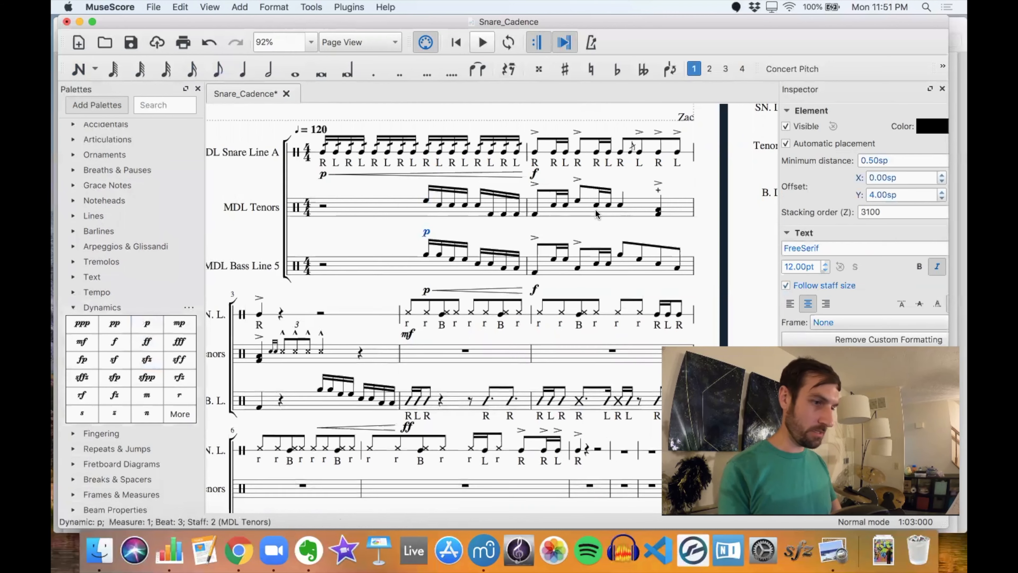
pyautogui.click(534, 213)
pyautogui.click(114, 341)
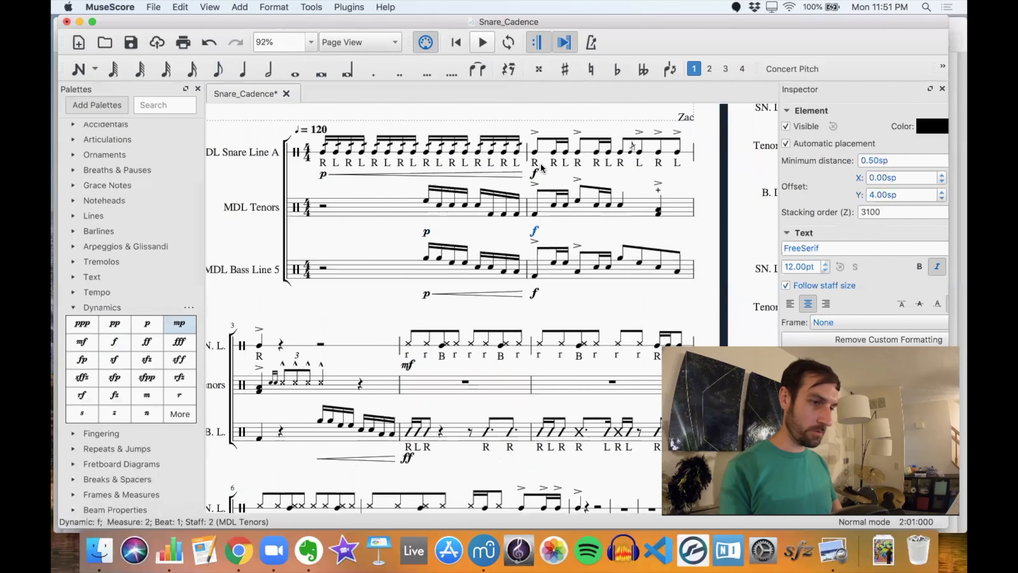
# - Add a crescendo hairpin under beats 3 and 4 of the Tenors' measure 1
pyautogui.click(425, 202)
pyautogui.keyDown('shift'); pyautogui.click(516, 213); pyautogui.keyUp('shift')
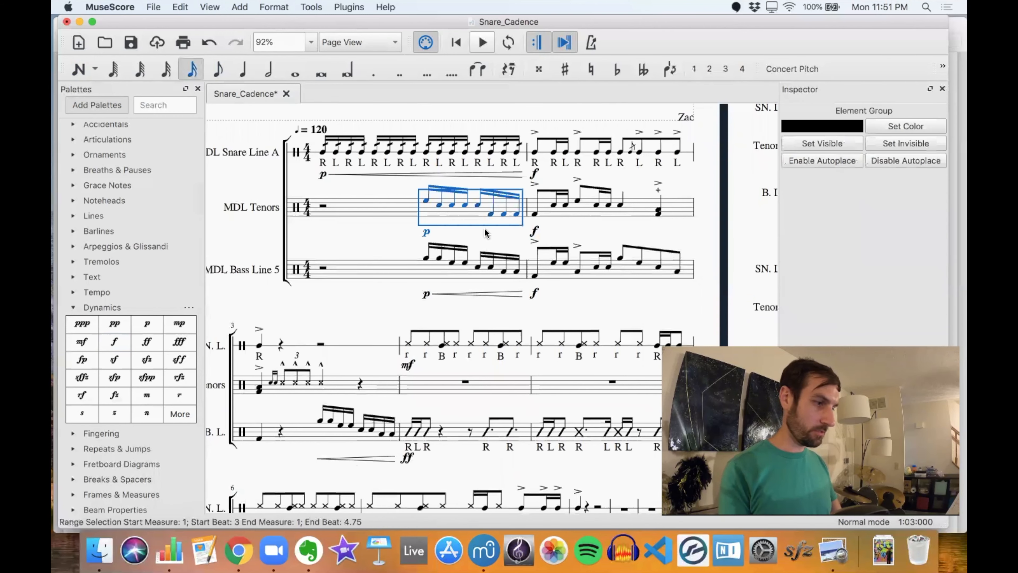
pyautogui.click(92, 216)
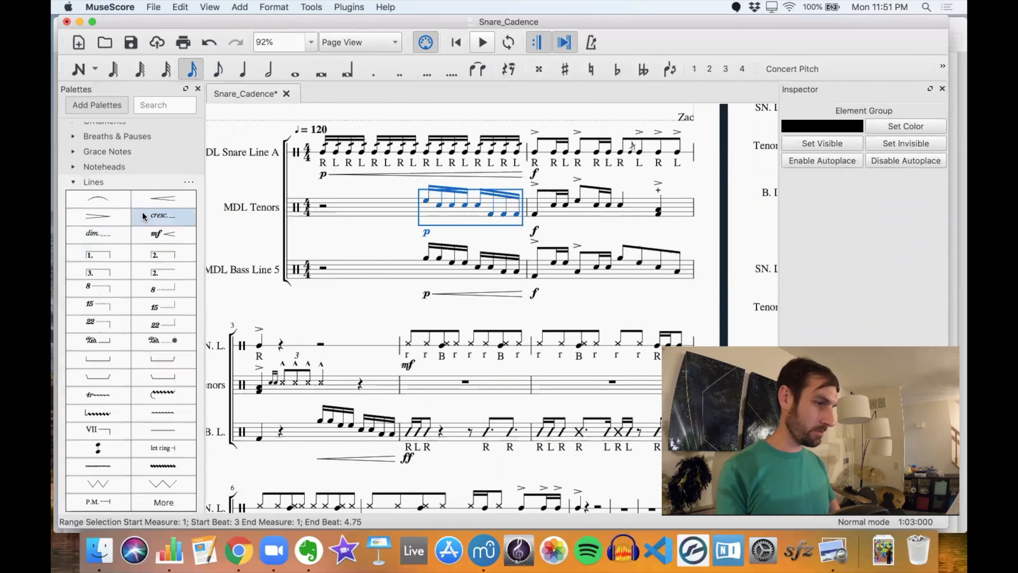
pyautogui.click(160, 199)
pyautogui.press('Escape')
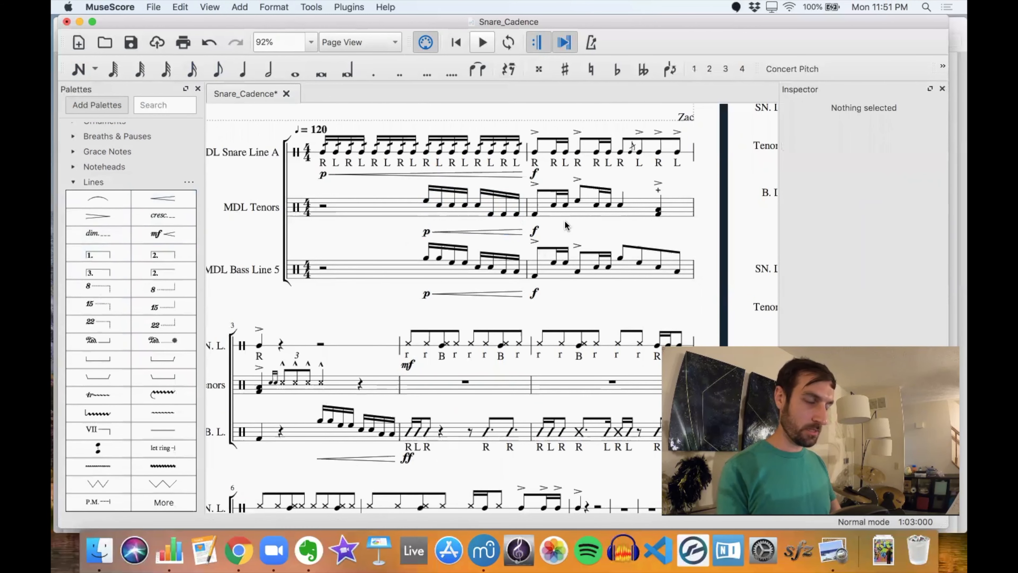
# - Fill the Tenors' measure 4 with a rhythm of two 16ths and an eighth on every beat, all on Hit Spock 2
pyautogui.scroll(-2, 564, 225)
pyautogui.scroll(-2, 564, 225)
pyautogui.scroll(-2, 565, 224)
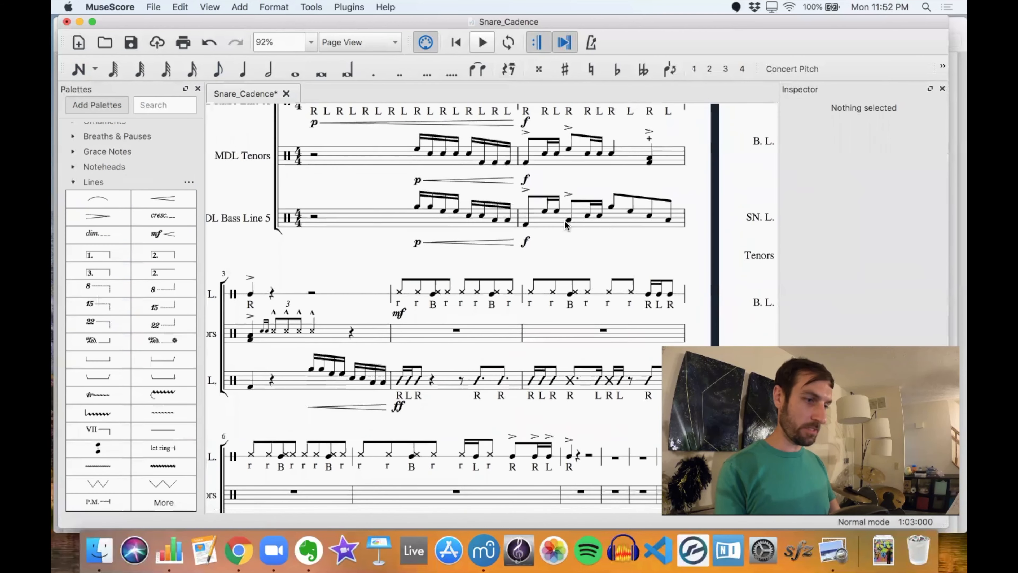
pyautogui.scroll(-3, 565, 224)
pyautogui.scroll(-3, 465, 301)
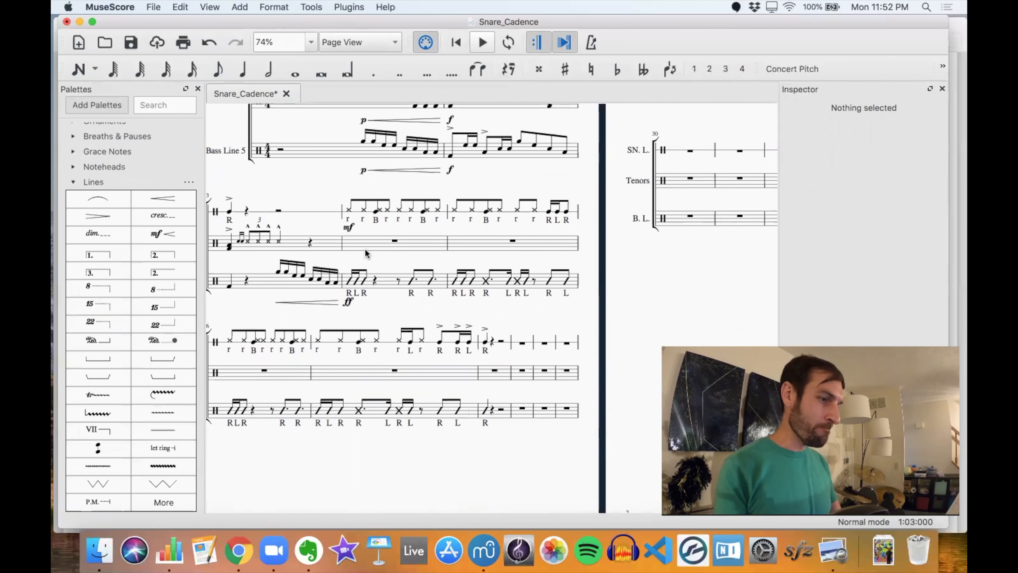
pyautogui.click(385, 240)
pyautogui.press('n')
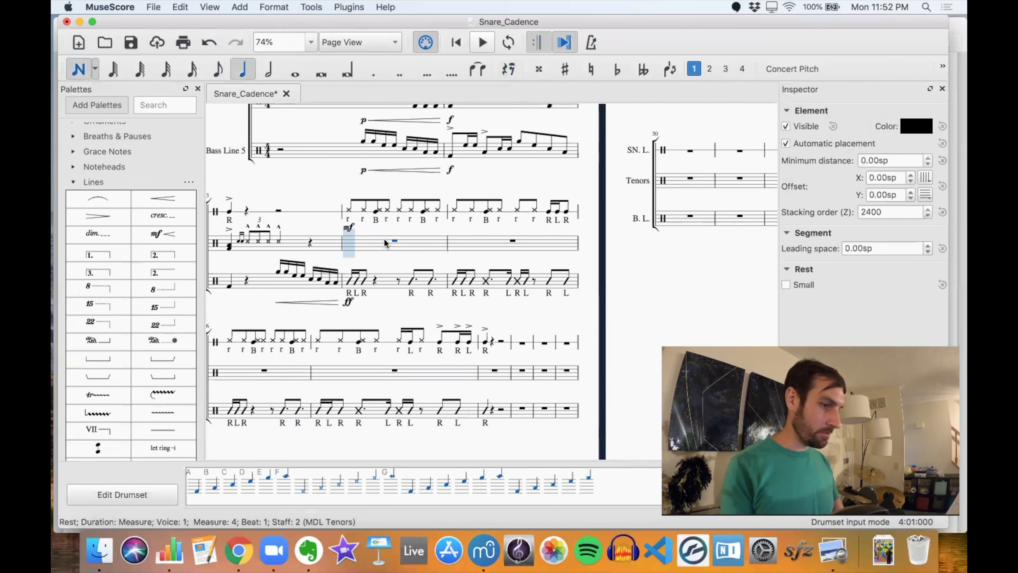
pyautogui.click(265, 485)
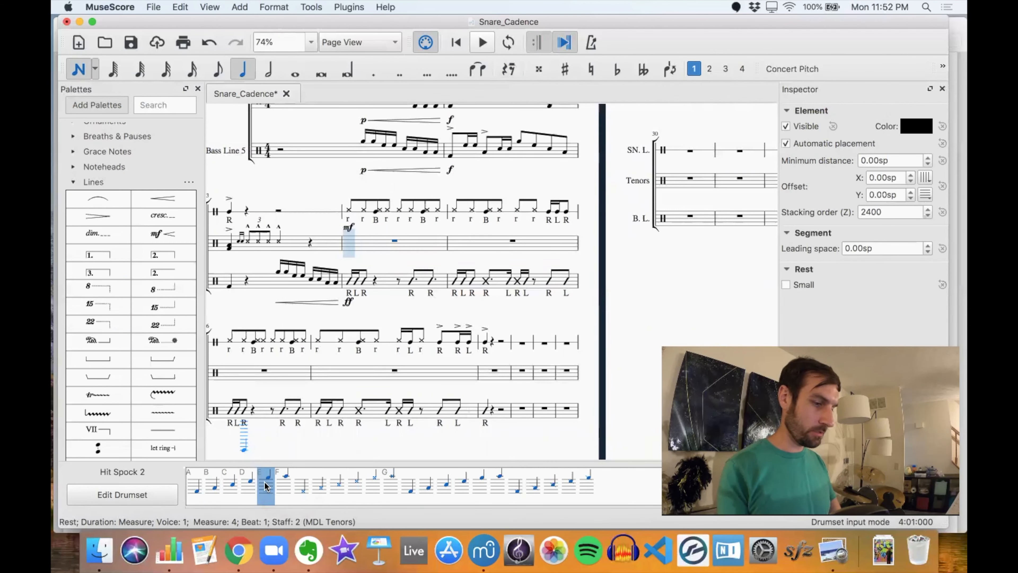
pyautogui.click(196, 73)
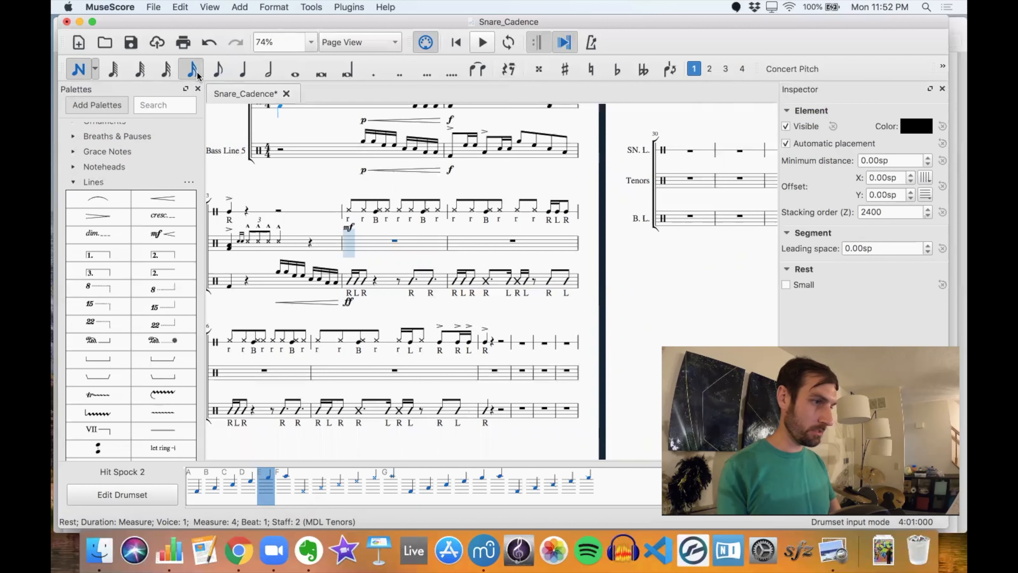
pyautogui.press('e')
pyautogui.press('e')
pyautogui.click(214, 72)
pyautogui.press('e')
pyautogui.click(201, 73)
pyautogui.press('e')
pyautogui.press('e')
pyautogui.click(212, 72)
pyautogui.press('e')
pyautogui.click(197, 72)
pyautogui.press('e')
pyautogui.press('e')
pyautogui.click(213, 72)
pyautogui.press('e')
pyautogui.click(193, 71)
pyautogui.press('e')
pyautogui.press('e')
pyautogui.click(216, 71)
pyautogui.press('e')
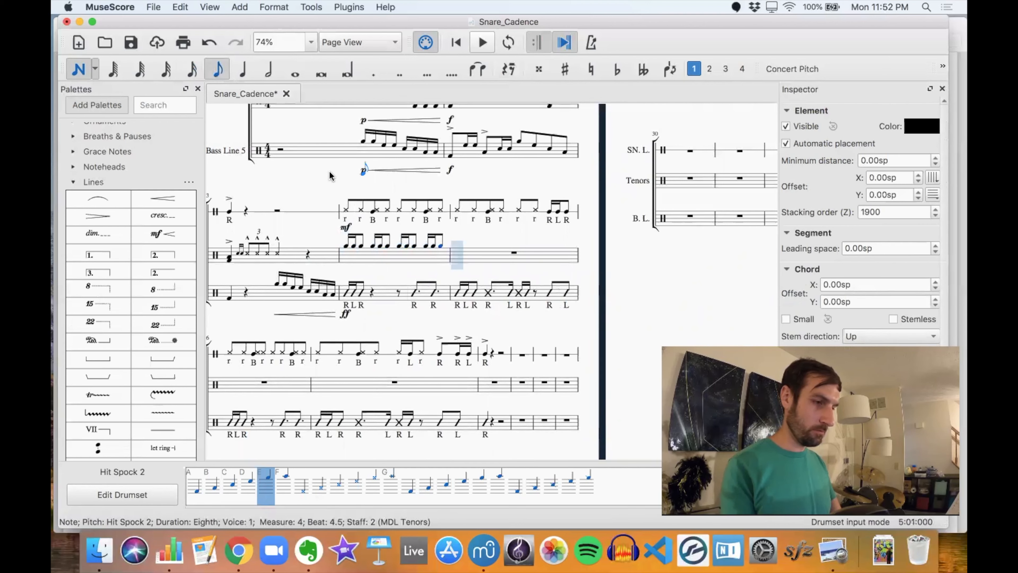
# - Copy the Tenors' measure 4 and paste it into measures 5, 6 and 7
pyautogui.press('Escape')
pyautogui.click(348, 247)
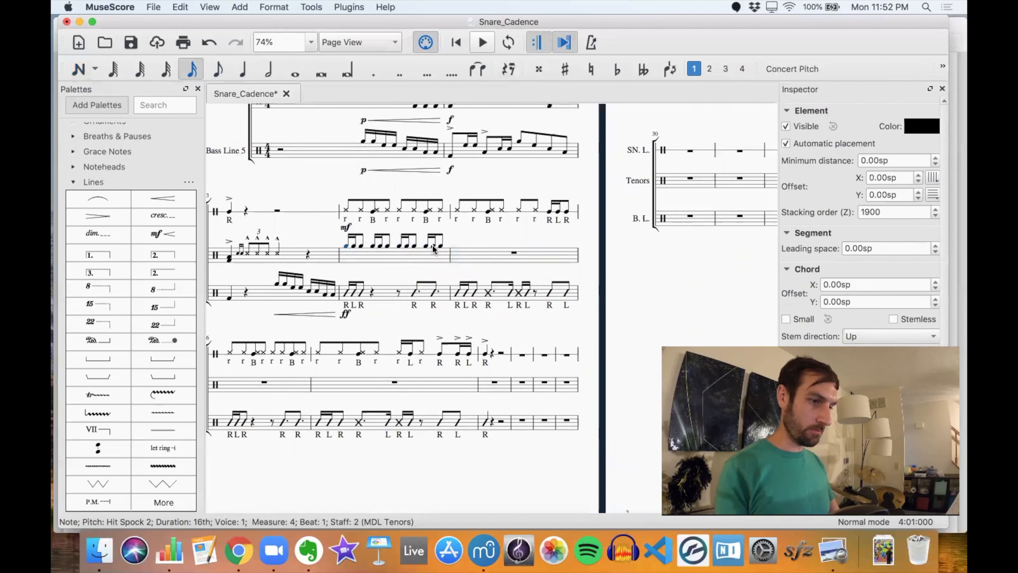
pyautogui.keyDown('shift'); pyautogui.click(441, 245); pyautogui.keyUp('shift')
pyautogui.press('super+c')
pyautogui.click(480, 252)
pyautogui.press('super+v')
pyautogui.click(279, 385)
pyautogui.press('super+v')
pyautogui.click(398, 392)
pyautogui.press('super+v')
pyautogui.hscroll(-2, 348, 266)
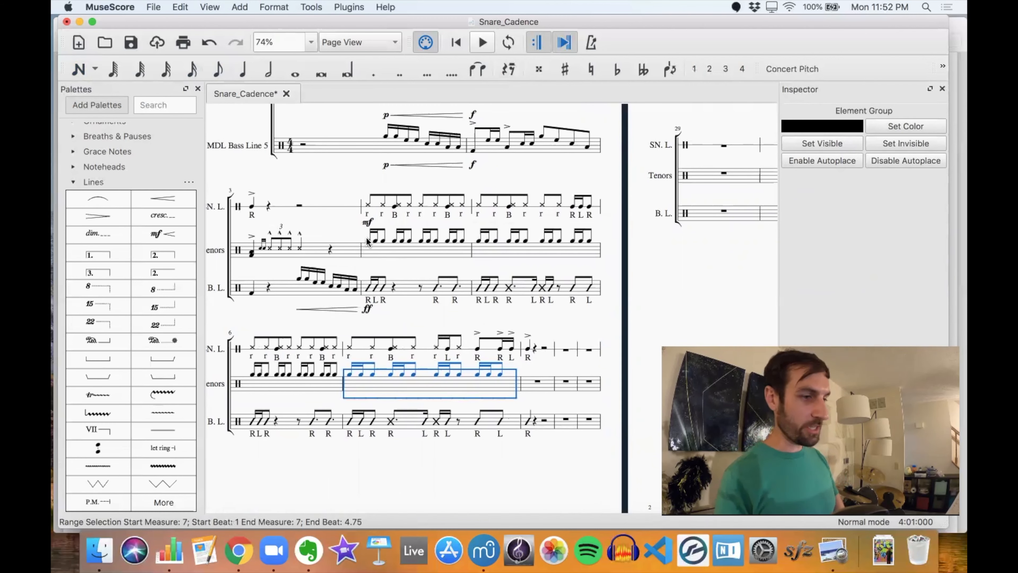
# - Shorten the eighth on beat 2.5 of the Tenors' measure 4 to a 16th and add a Hit Drum 4 16th on beat 2.75
pyautogui.click(409, 241)
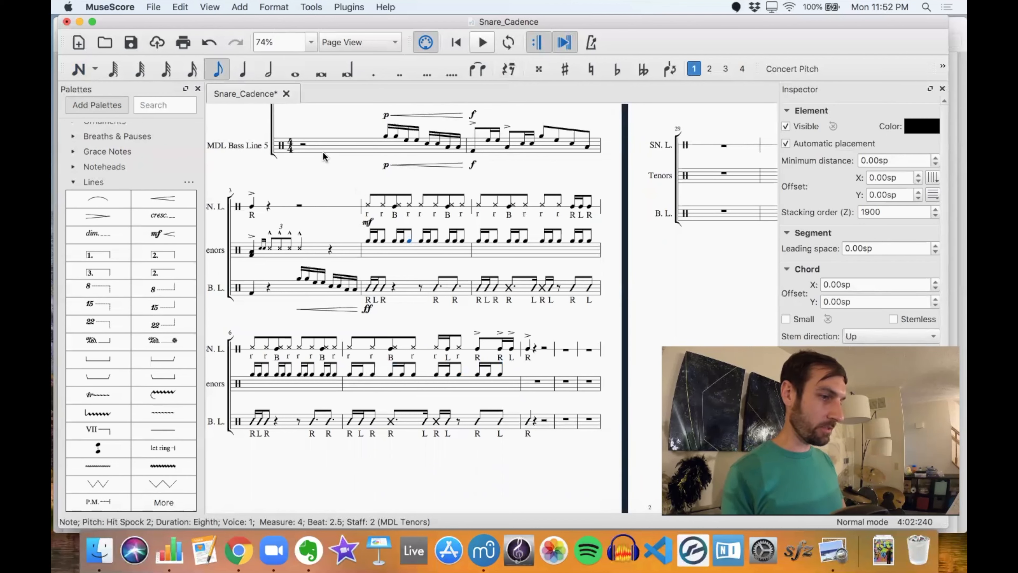
pyautogui.press('3')
pyautogui.press('Right')
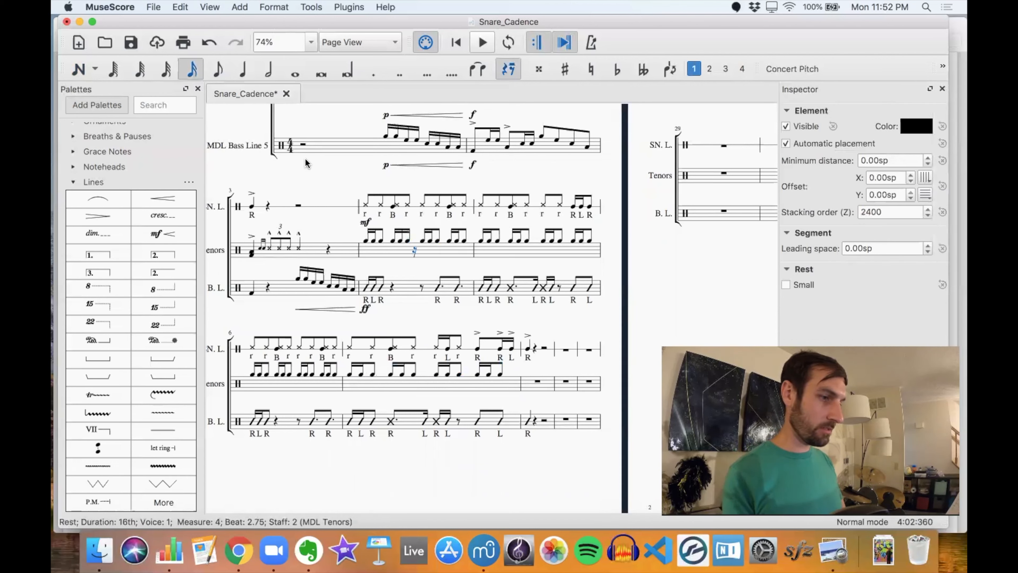
pyautogui.press('n')
pyautogui.press('e')
pyautogui.press('Left')
pyautogui.press('Down')
pyautogui.press('Down')
pyautogui.press('Down')
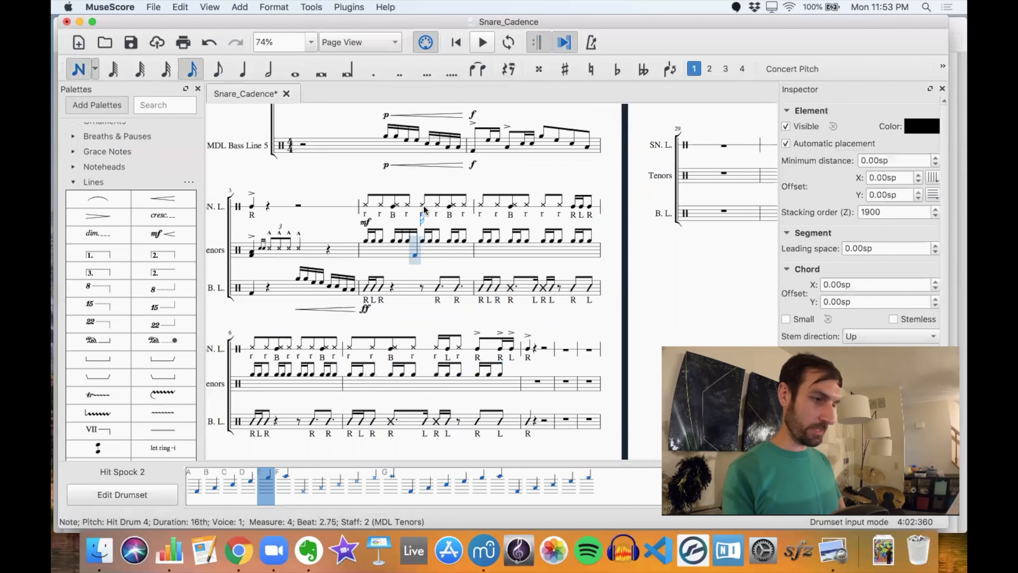
pyautogui.press('Escape')
# - Copy the four 16ths on beat 2 of the Tenors' measure 4 onto beat 4 of that measure
pyautogui.keyDown('shift'); pyautogui.click(392, 242); pyautogui.keyUp('shift')
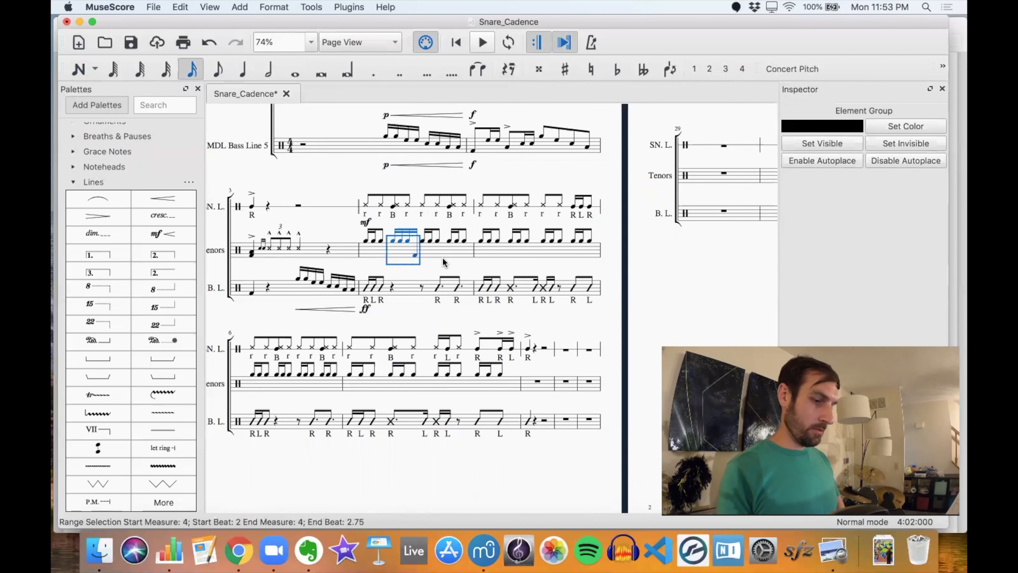
pyautogui.click(448, 241)
pyautogui.press('super+v')
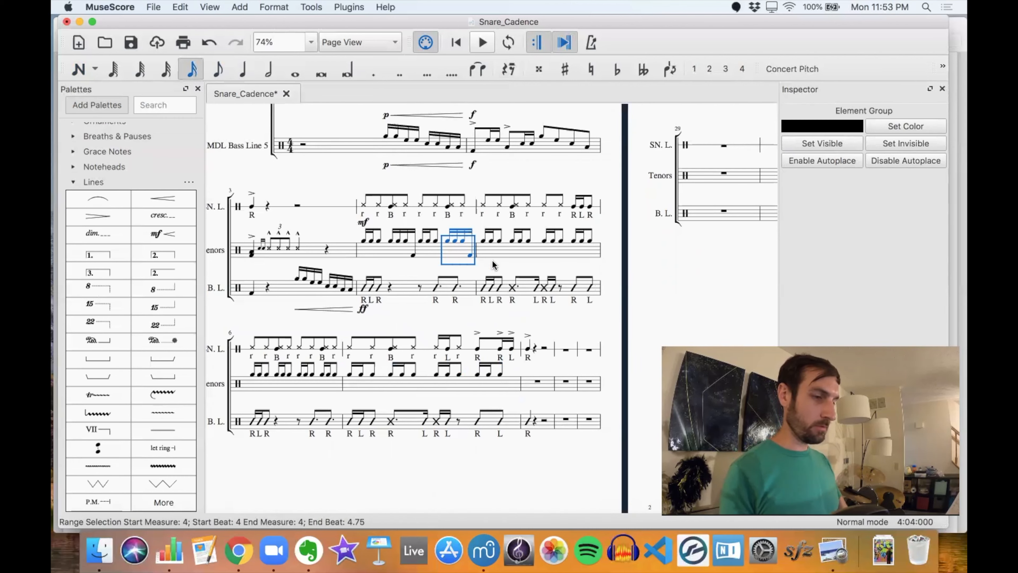
# - Change the three notes on beat 3 of the Tenors' measure 5 to Hit Spock 1 and give each an accent placed above
pyautogui.click(544, 241)
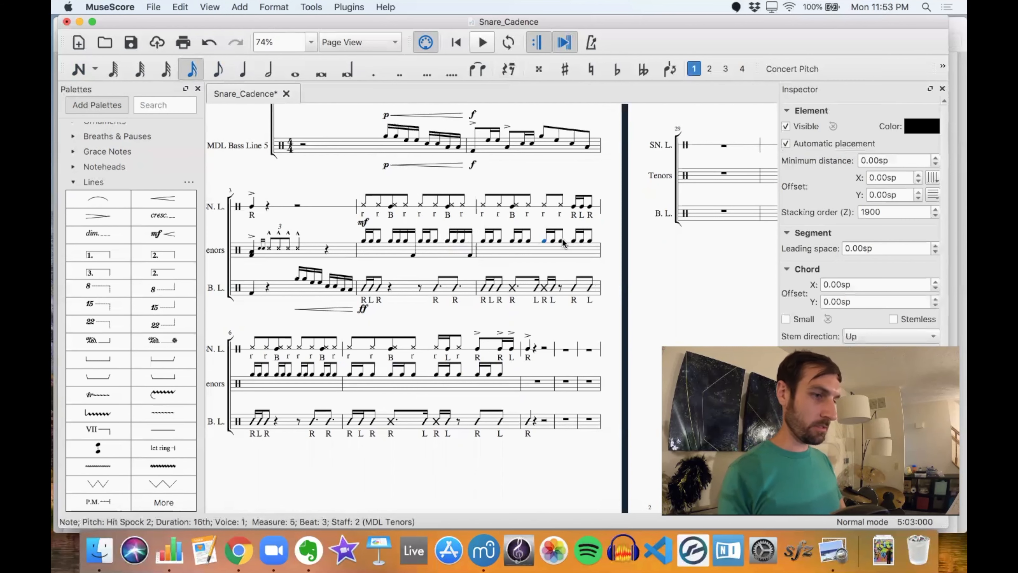
pyautogui.keyDown('shift'); pyautogui.click(563, 243); pyautogui.keyUp('shift')
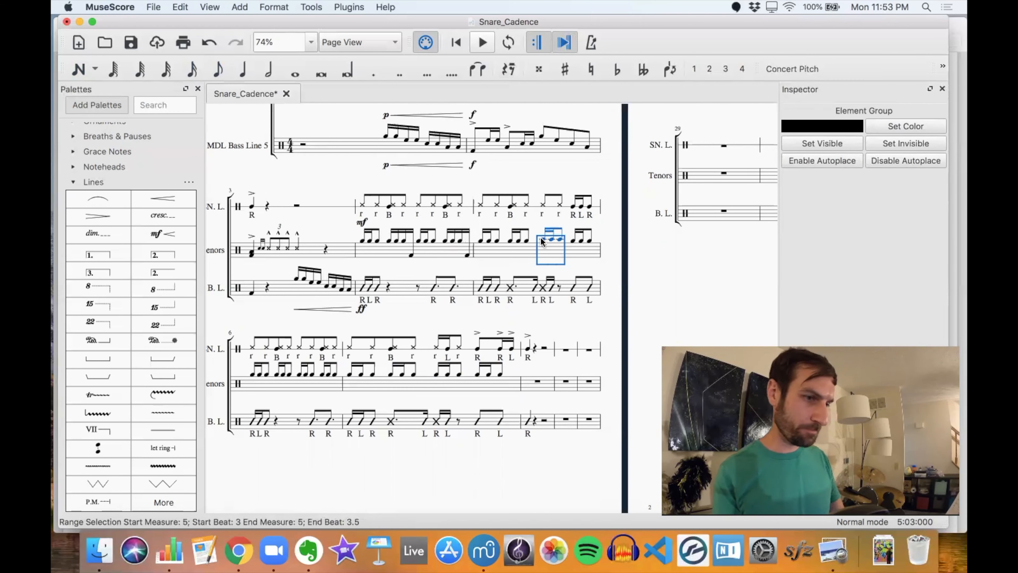
pyautogui.click(132, 182)
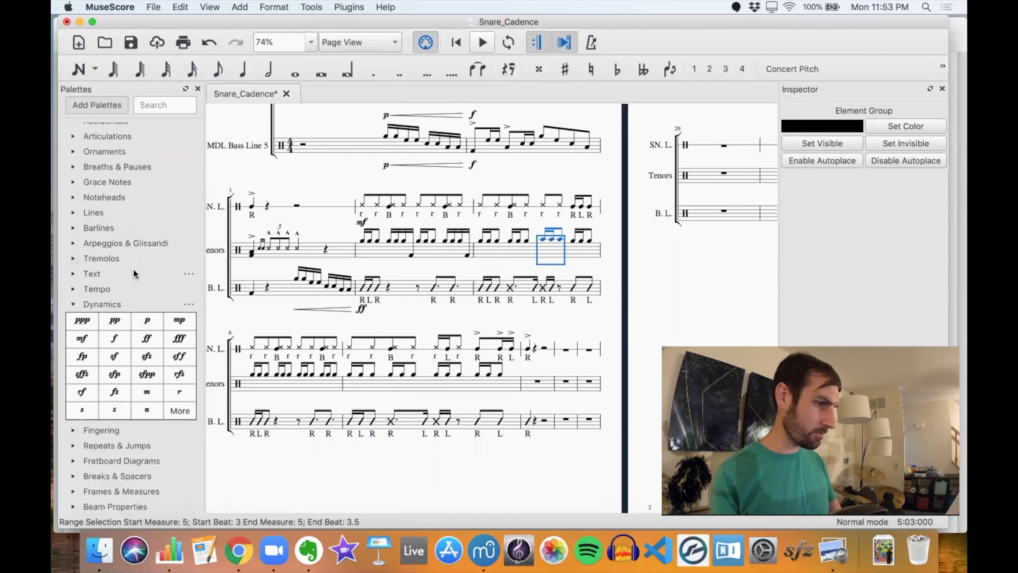
pyautogui.scroll(3, 133, 269)
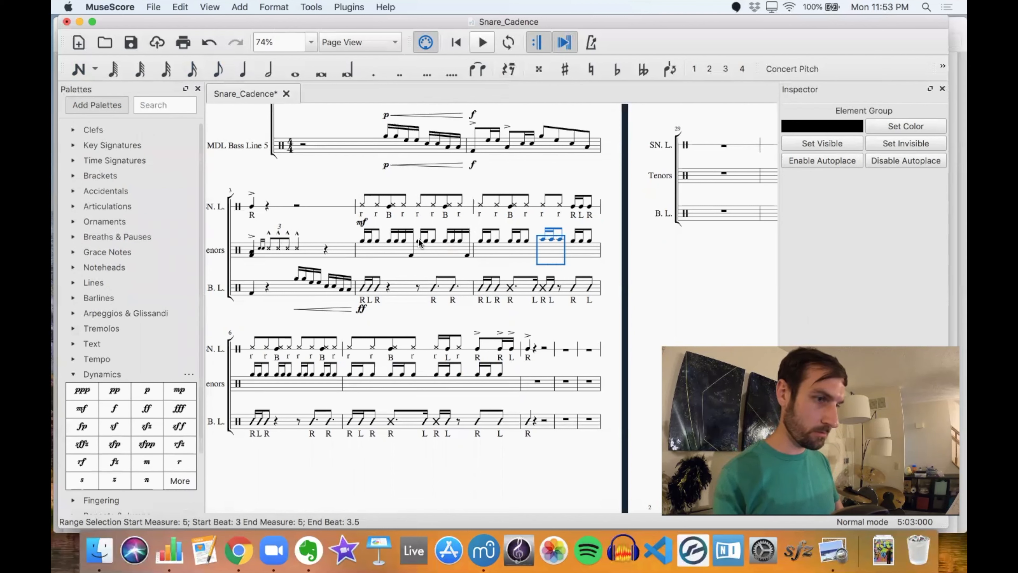
pyautogui.click(543, 240)
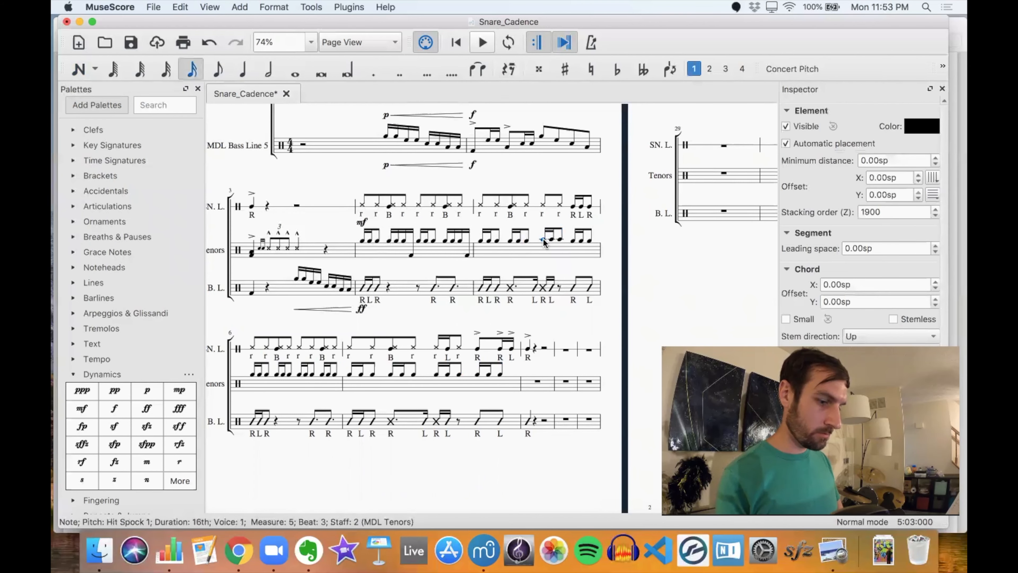
pyautogui.press('Right')
pyautogui.hotkey('shift', 'v')
pyautogui.press('Right')
pyautogui.hotkey('shift', 'v')
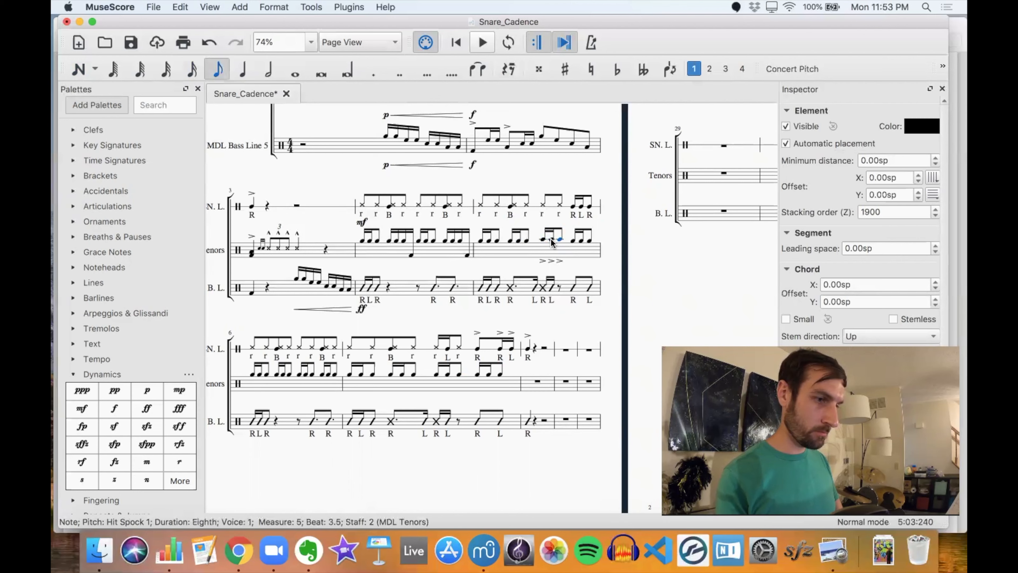
pyautogui.click(542, 261)
pyautogui.press('x')
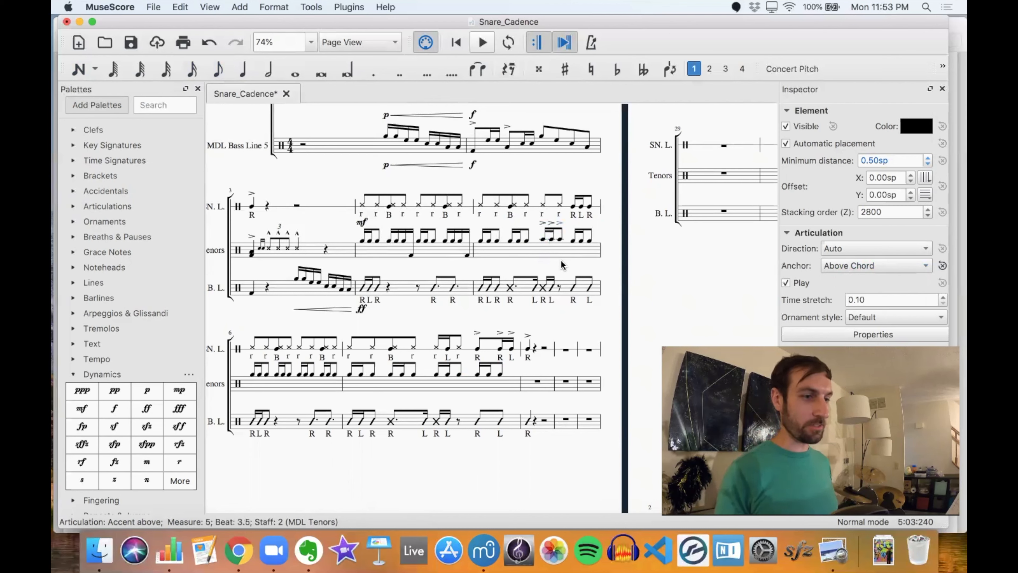
# - Change the three notes on beat 4 of the Tenors' measure 5 to Hit Drum 3 and accent each one
pyautogui.click(572, 240)
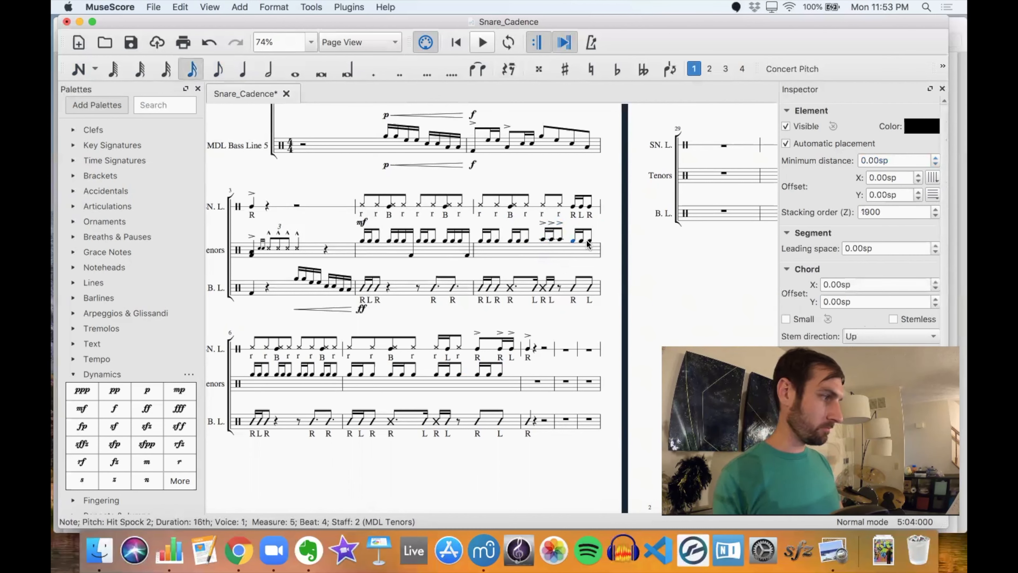
pyautogui.keyDown('shift'); pyautogui.click(588, 244); pyautogui.keyUp('shift')
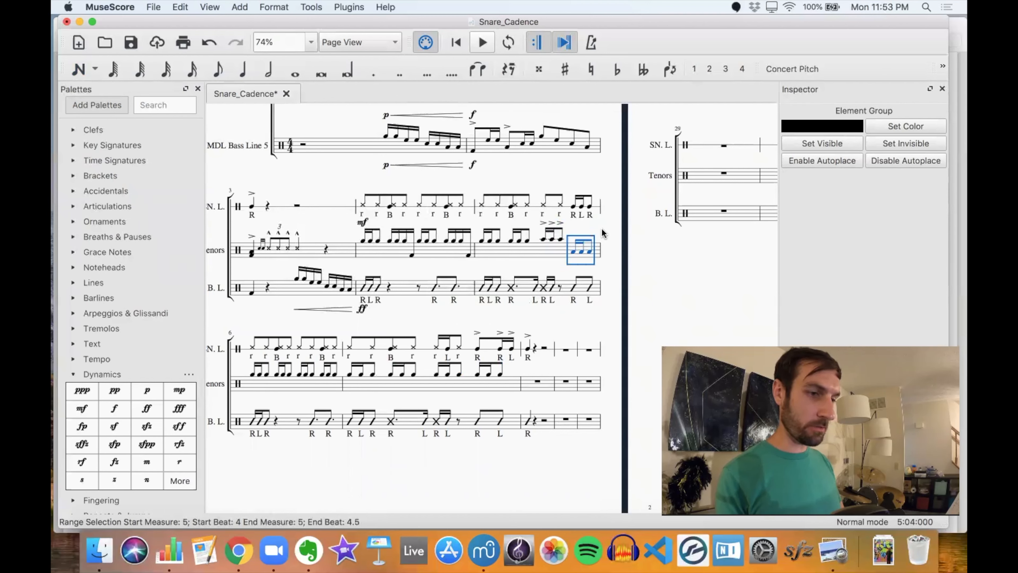
pyautogui.click(573, 252)
pyautogui.hotkey('shift', 'v')
pyautogui.press('Right')
pyautogui.hotkey('shift', 'v')
pyautogui.press('Right')
pyautogui.hotkey('shift', 'v')
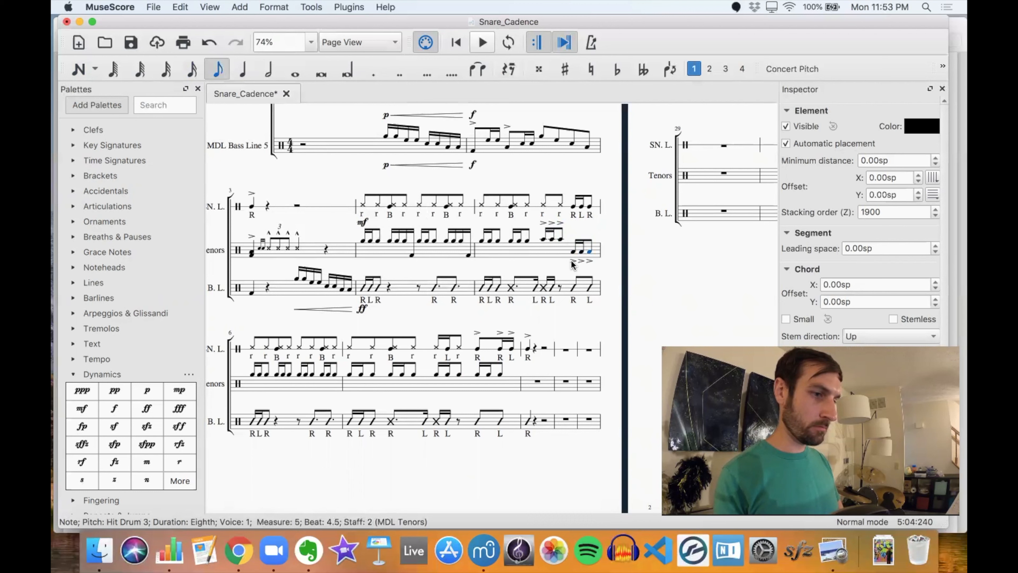
# - Flip the three accents on beat 4 of the Tenors' measure 5 so they sit above the notes
pyautogui.click(571, 261)
pyautogui.press('x')
pyautogui.click(582, 261)
pyautogui.press('x')
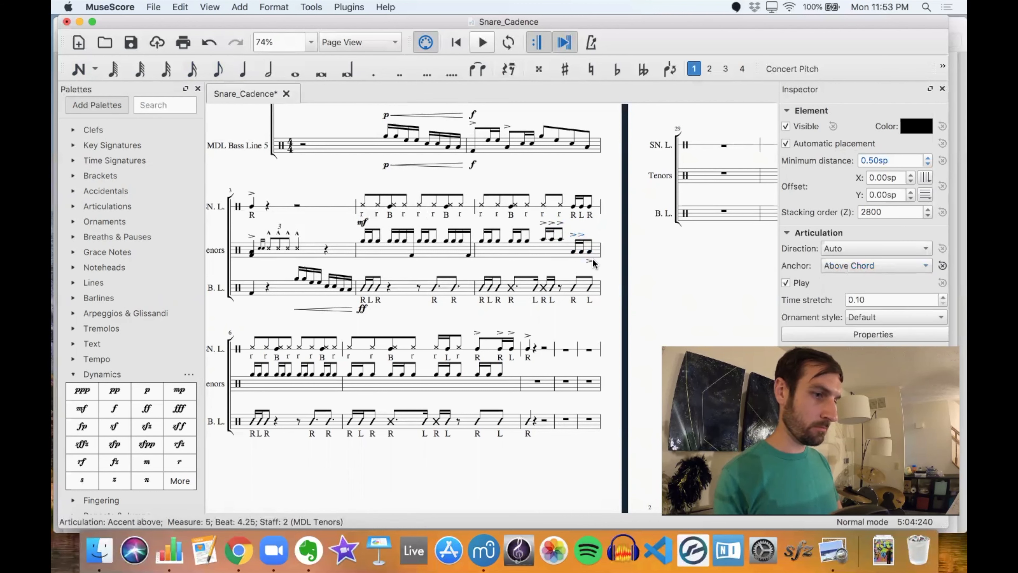
pyautogui.click(589, 261)
pyautogui.press('x')
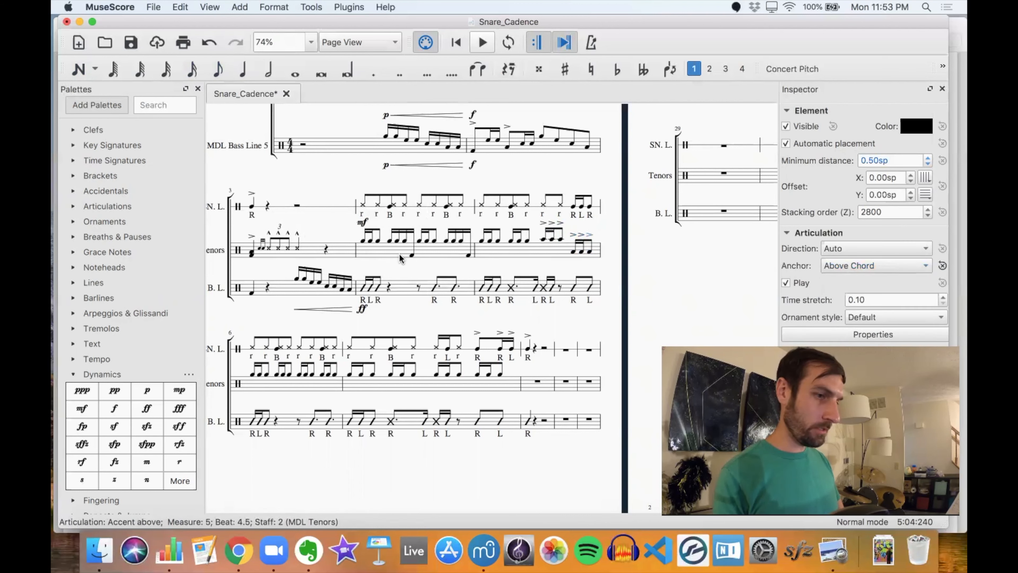
# - Copy the Tenors' measures 4 and 5 over measures 6 and 7
pyautogui.click(362, 241)
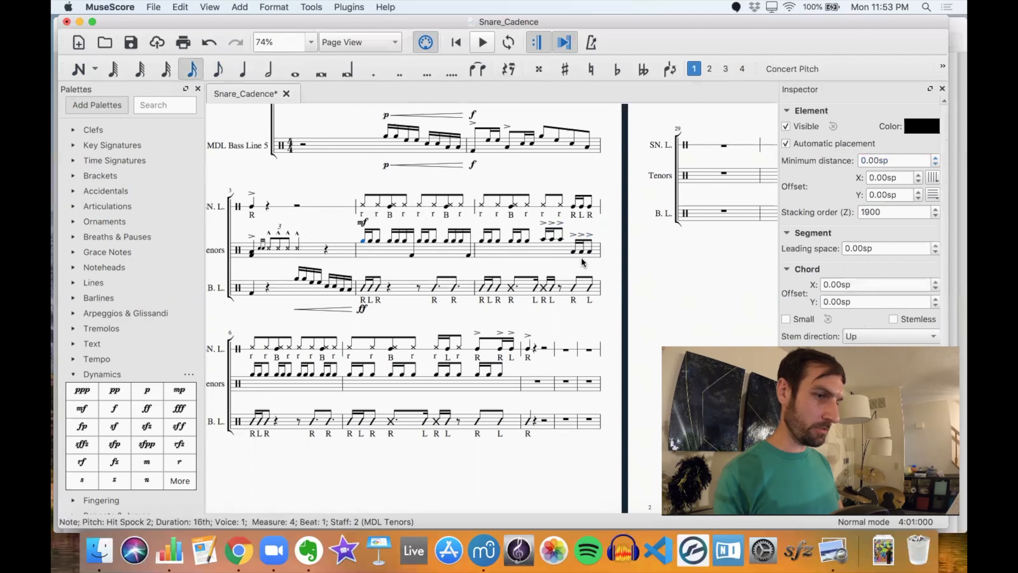
pyautogui.keyDown('shift'); pyautogui.click(589, 253); pyautogui.keyUp('shift')
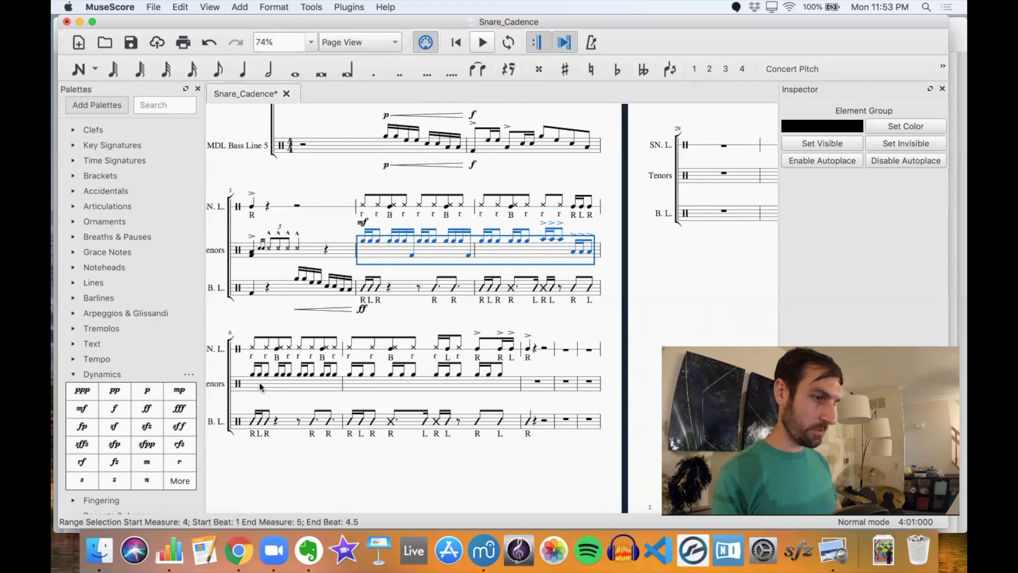
pyautogui.click(251, 373)
pyautogui.hotkey('ctrl', 'v')
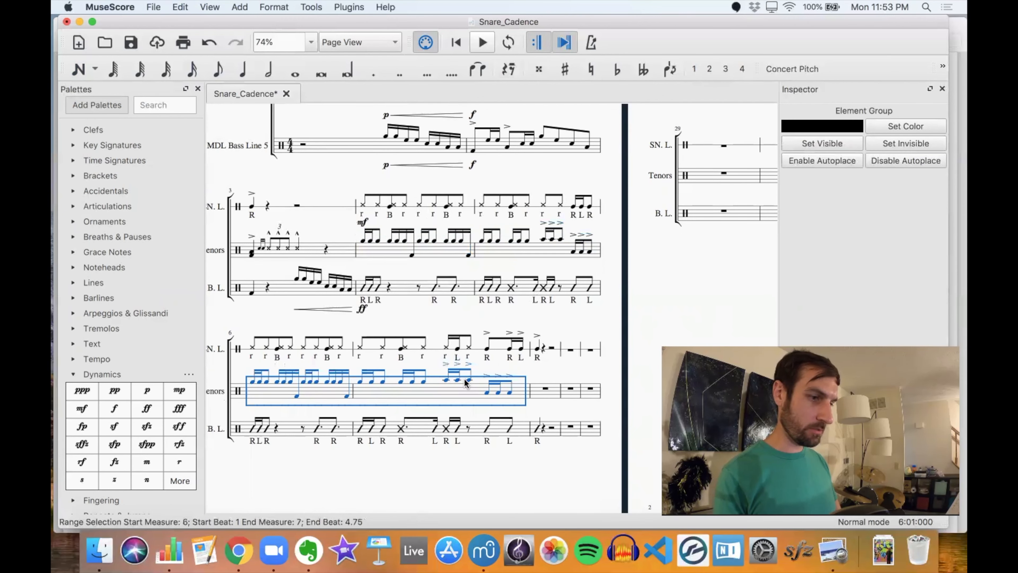
# - Rewrite beat 4 of the Tenors' measure 7 as an eighth and two 16ths on Hit Drum 3, accenting the added last 16th
pyautogui.click(500, 395)
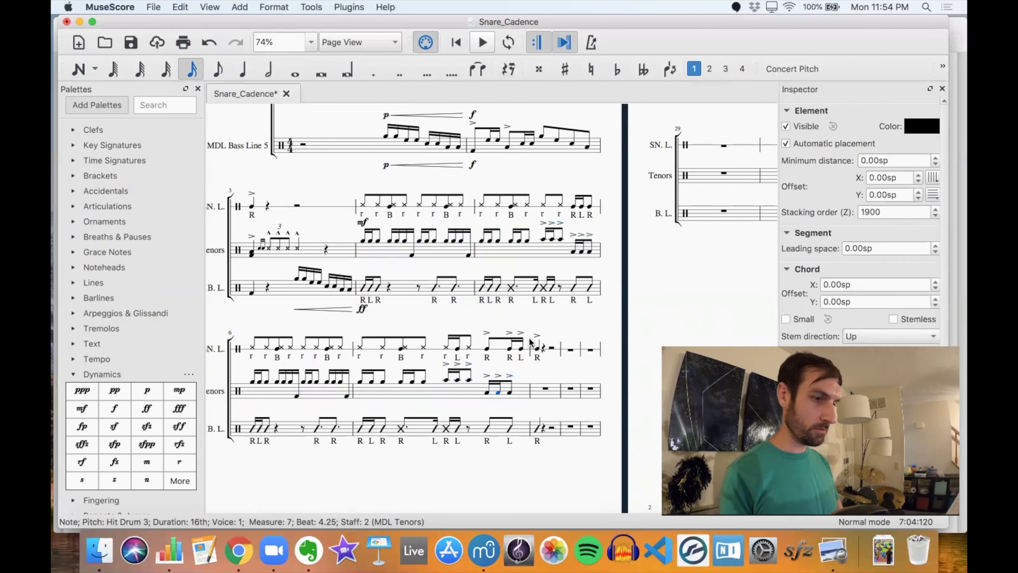
pyautogui.press('Left')
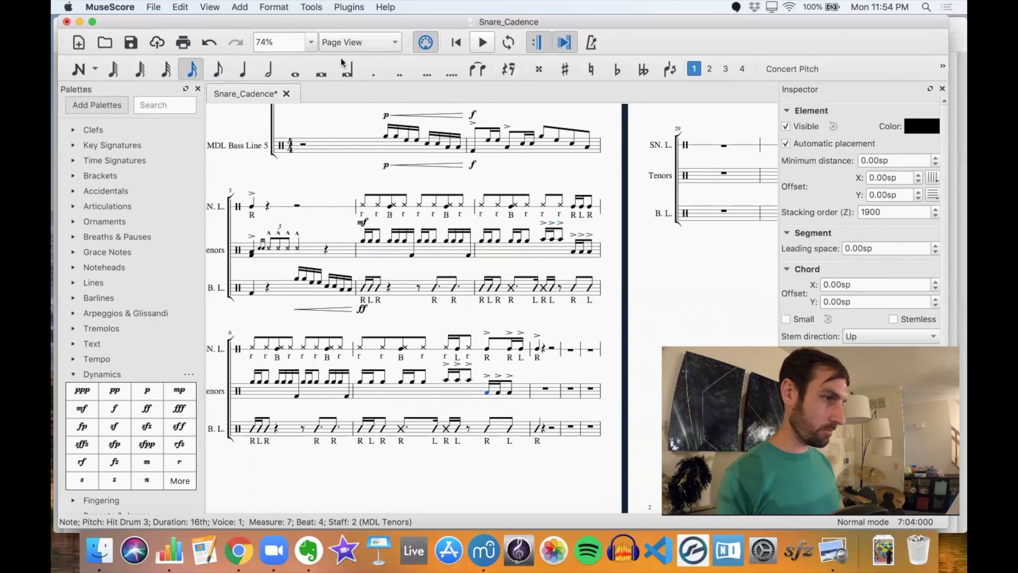
pyautogui.click(218, 70)
pyautogui.click(504, 393)
pyautogui.click(202, 71)
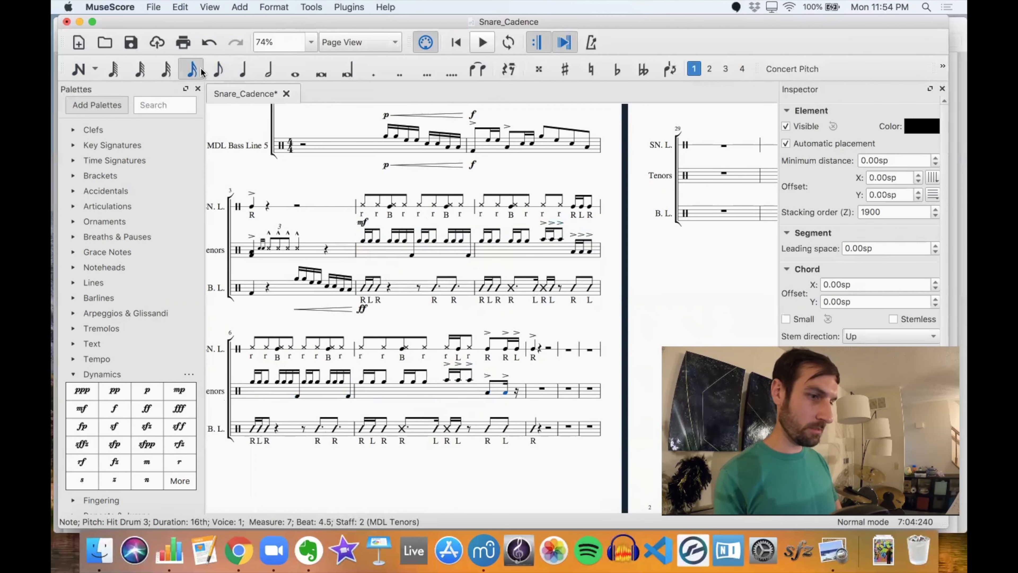
pyautogui.press('Right')
pyautogui.press('n')
pyautogui.press('e')
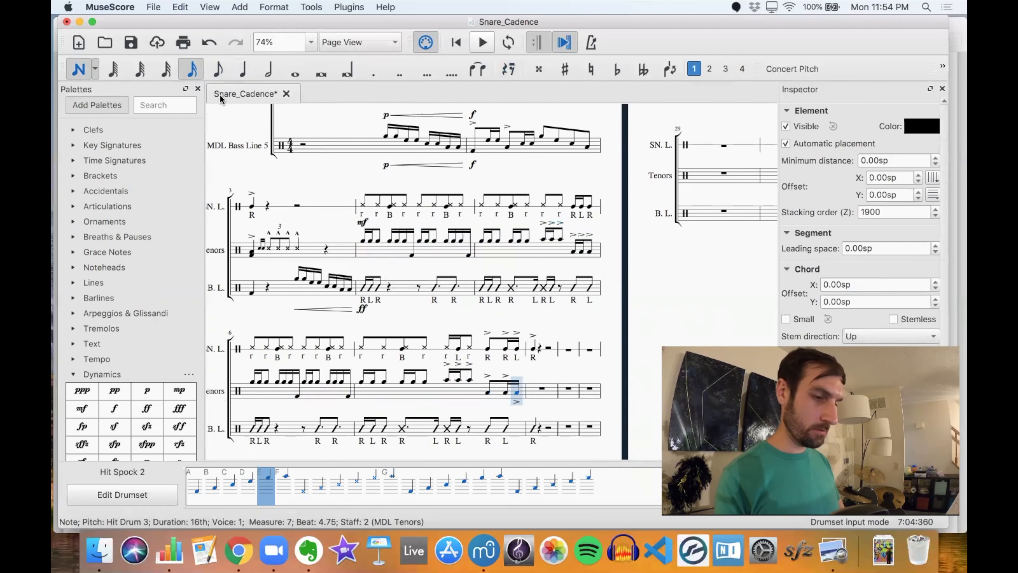
# - Move the accent on the last 16th of the Tenors' measure 7 above the note
pyautogui.press('Escape')
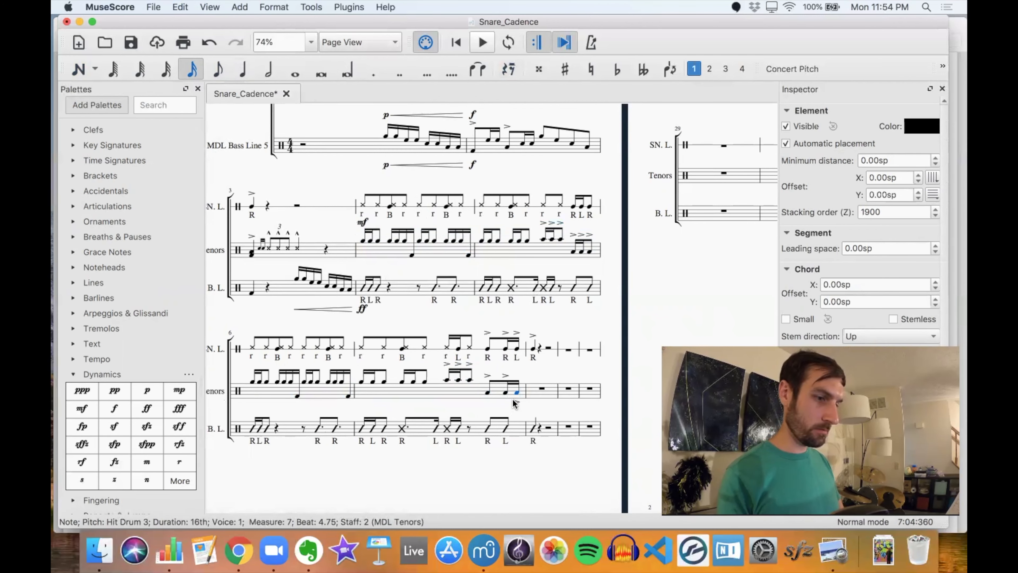
pyautogui.hotkey('shift', 'v')
pyautogui.hscroll(-2, 517, 284)
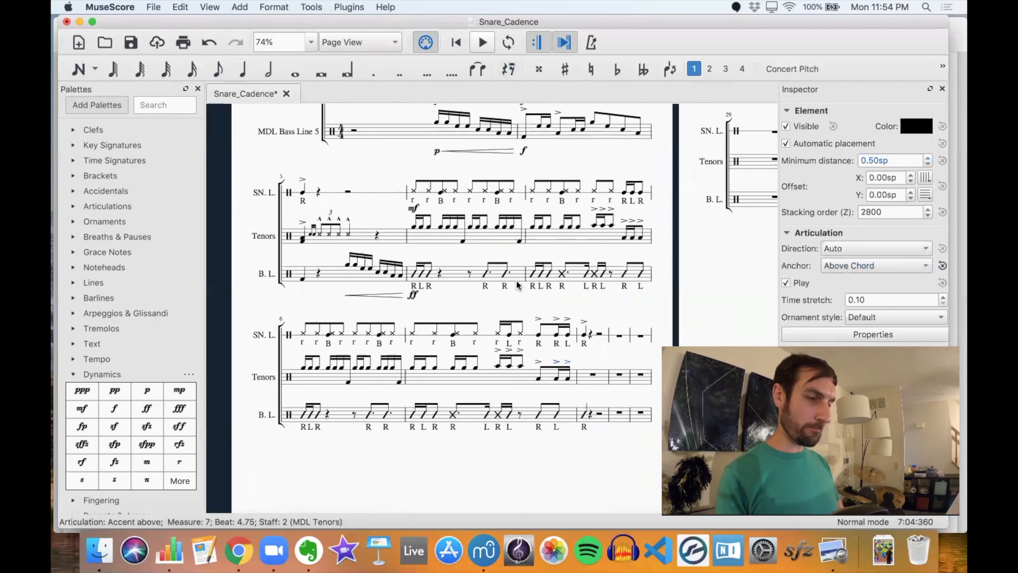
pyautogui.hscroll(3, 421, 259)
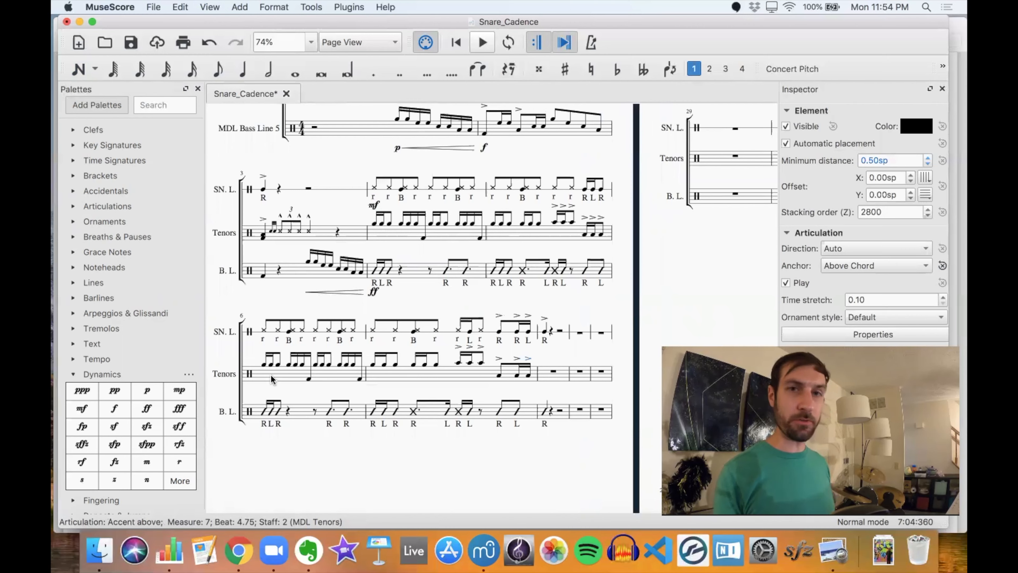
# - Add tenuto marks to the Tenors' spock-drum groups from beat 1 of measure 4 on, flipping them above the notes
pyautogui.click(373, 229)
pyautogui.click(376, 224)
pyautogui.scroll(2, 363, 260)
pyautogui.click(73, 373)
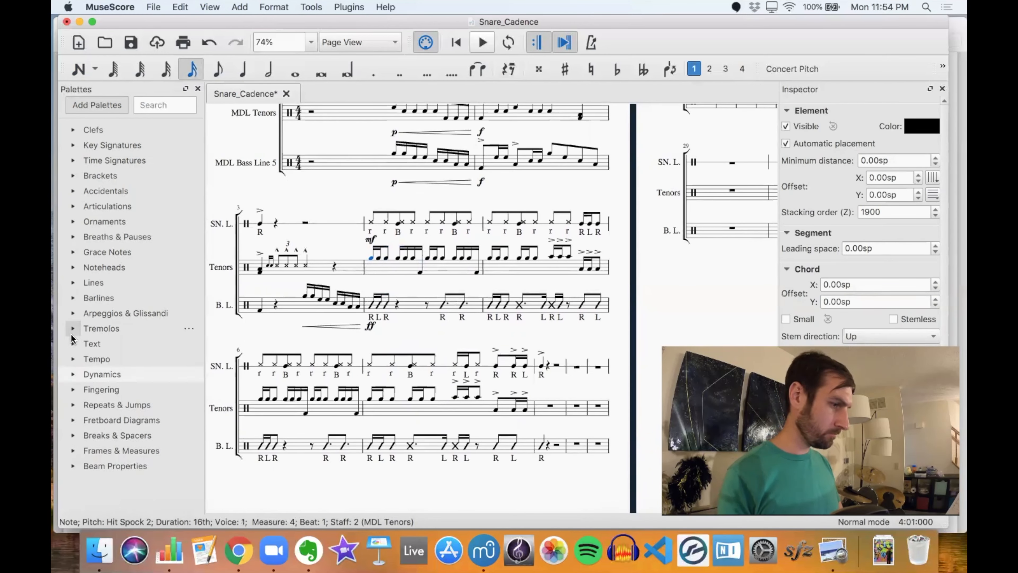
pyautogui.click(73, 206)
pyautogui.click(146, 253)
pyautogui.click(398, 257)
pyautogui.click(146, 254)
pyautogui.click(454, 258)
pyautogui.click(146, 253)
pyautogui.click(398, 261)
pyautogui.press('x')
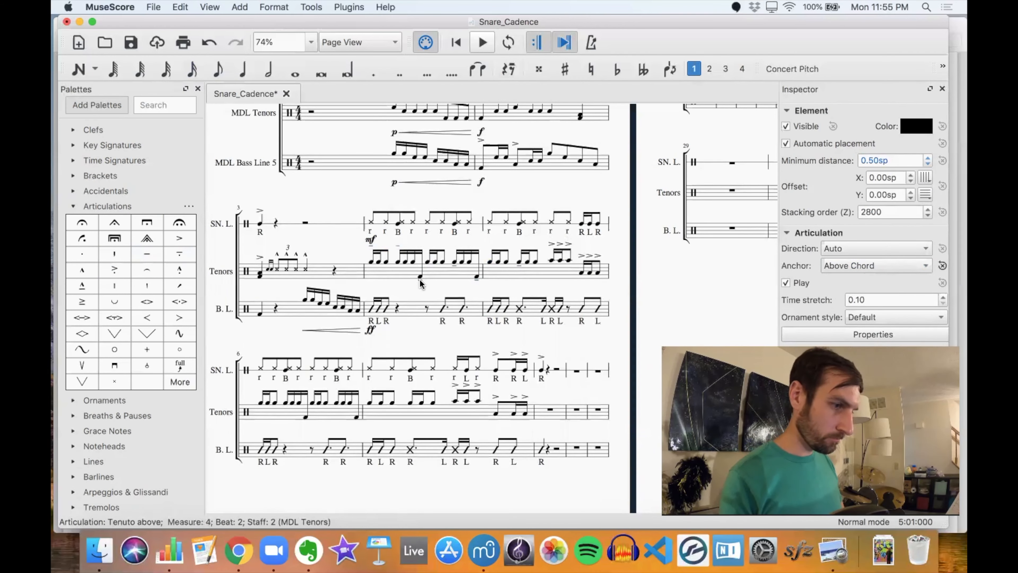
# - Carry the tenuto markings of the Tenors' measures 4 and 5 over to measures 6 and 7
pyautogui.click(431, 271)
pyautogui.keyDown('shift'); pyautogui.click(537, 272); pyautogui.keyUp('shift')
pyautogui.scroll(-3, 419, 280)
# - Add R, L and B stickings under the Tenors' notes from beat 3 of measure 1 through measure 7
pyautogui.scroll(5, 420, 261)
pyautogui.click(400, 169)
pyautogui.click(240, 8)
pyautogui.click(447, 245)
pyautogui.write('R L R L R L R L R R L R R L R B B R R R R R L R R L R L R L R R L R L R L R R L R R L R R L R R L R R L R L R L R R L R L R L R R L R R L R R R L')
pyautogui.press('Escape')
# - Copy beat 4 of the Tenors' measure 5 onto beat 4 of measure 7
pyautogui.scroll(2, 448, 245)
pyautogui.click(591, 222)
pyautogui.keyDown('shift'); pyautogui.click(610, 222); pyautogui.keyUp('shift')
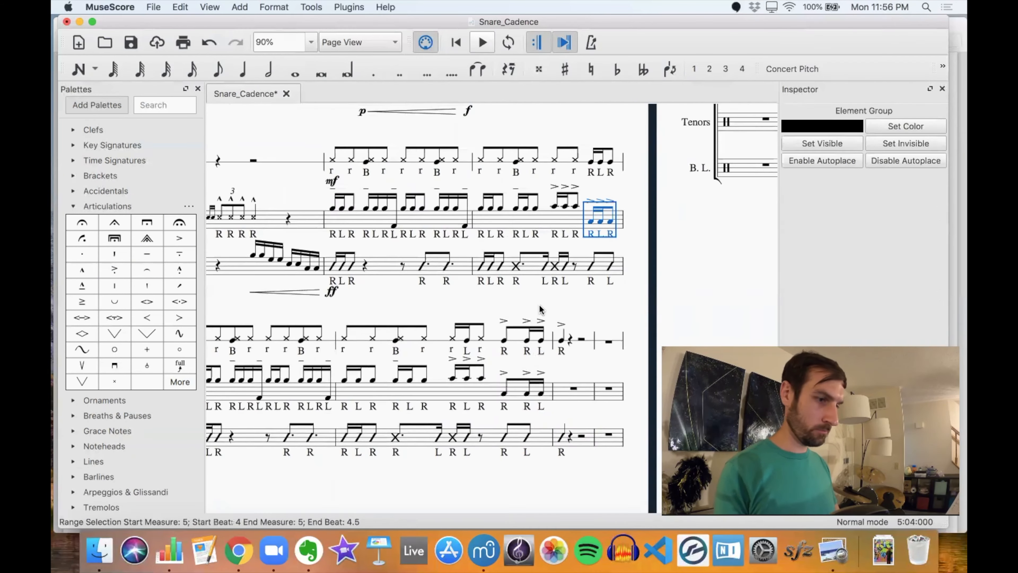
pyautogui.press('super+c')
pyautogui.click(504, 394)
pyautogui.press('super+v')
# - Add the sticking R L R under beat 4 of the Tenors' measure 7
pyautogui.click(240, 7)
pyautogui.click(447, 245)
pyautogui.write('R L R')
pyautogui.moveTo(628, 354); pyautogui.dragTo(662, 383)
pyautogui.scroll(-4, 539, 372)
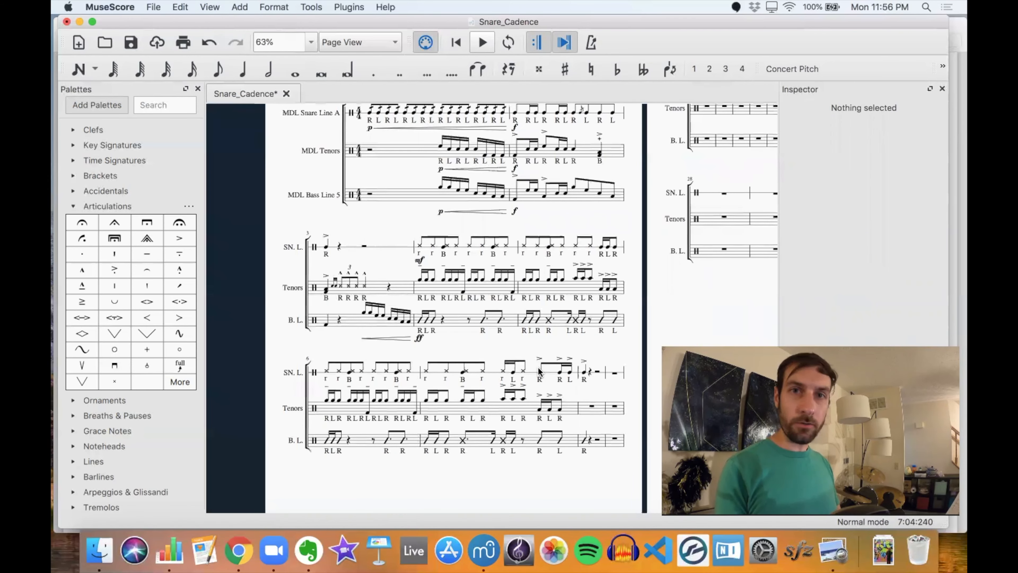
# - Review the Tenors' stickings, dynamics and articulations in measures 1 to 7, including the grace notes in measure 3
pyautogui.scroll(8, 493, 282)
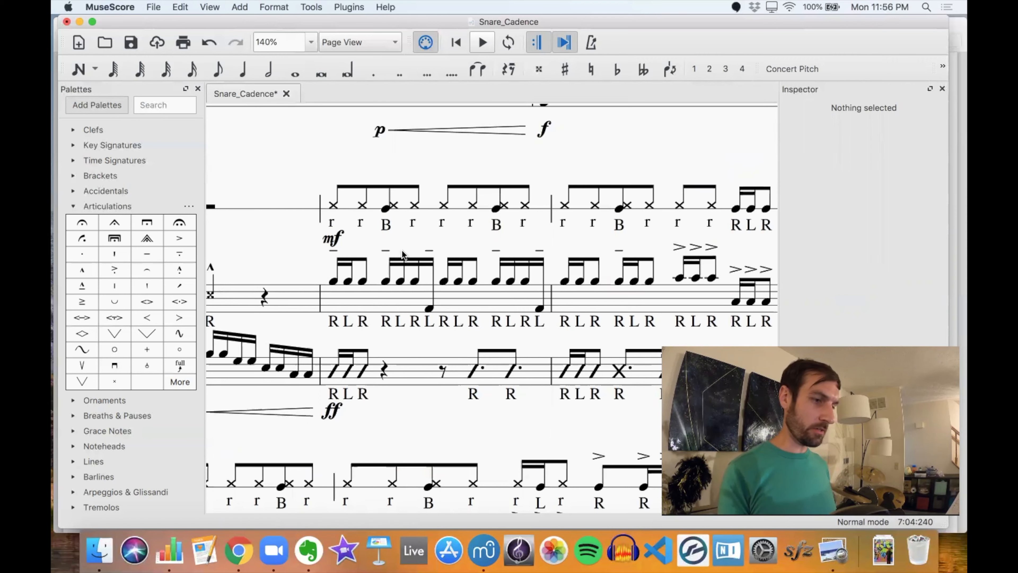
pyautogui.scroll(10, 485, 256)
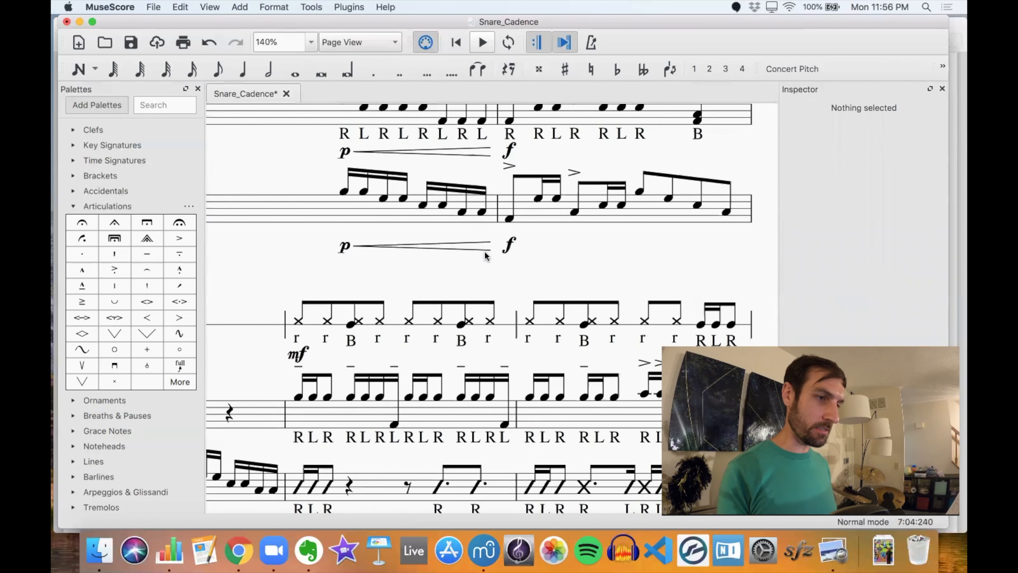
pyautogui.scroll(-5, 484, 251)
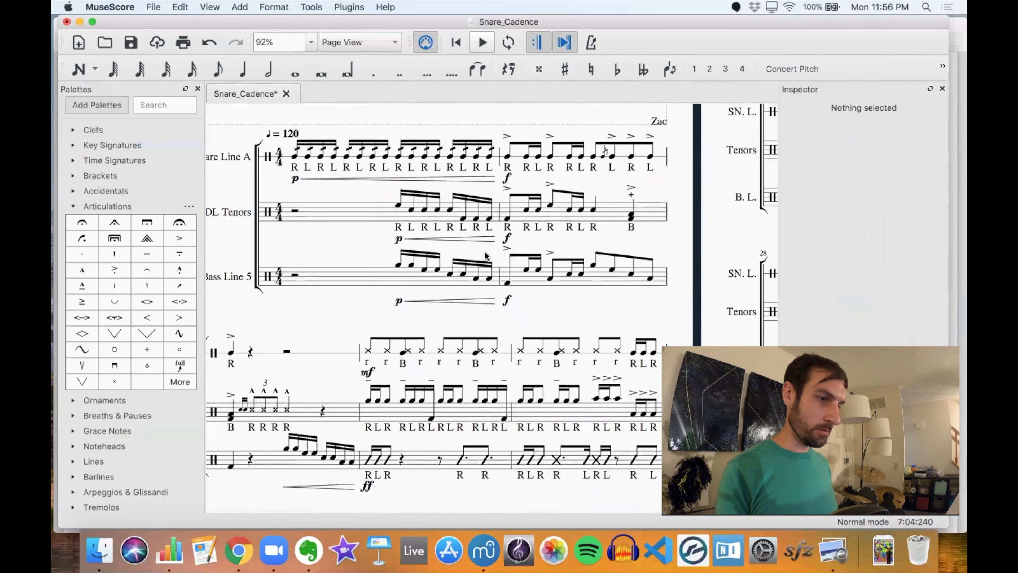
pyautogui.scroll(2, 484, 252)
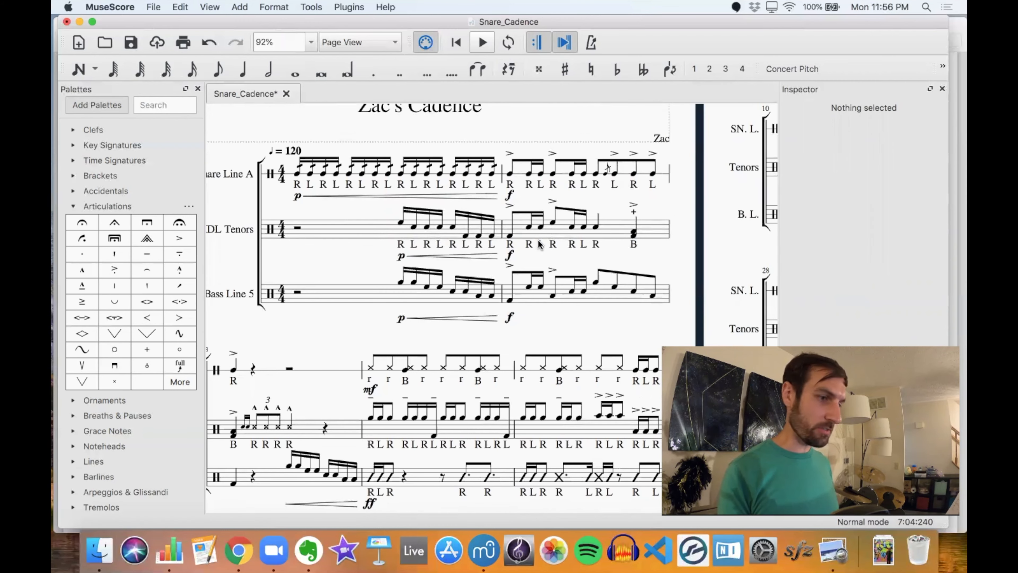
pyautogui.scroll(-3, 579, 337)
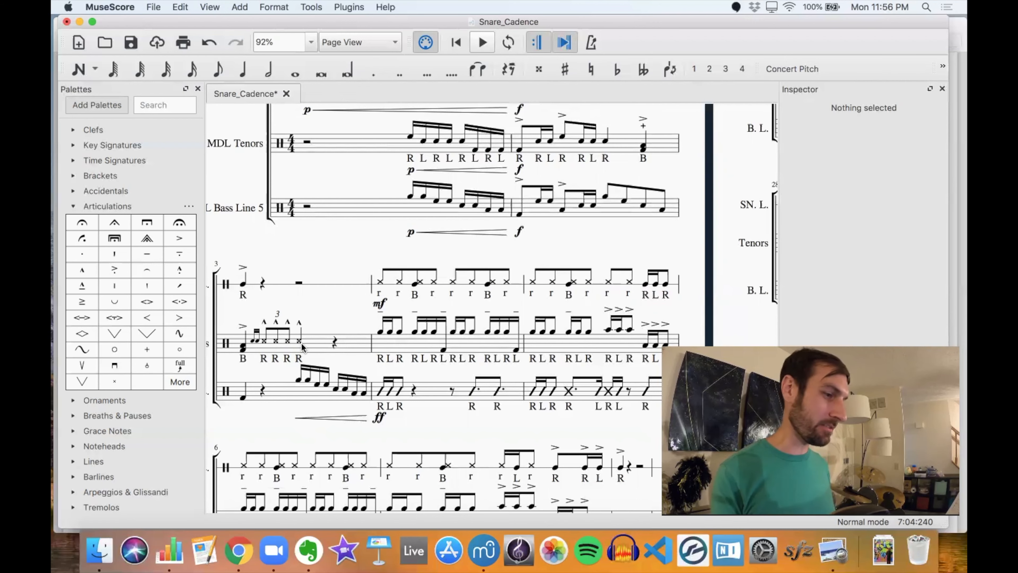
pyautogui.hscroll(-3, 286, 342)
pyautogui.scroll(-1, 286, 341)
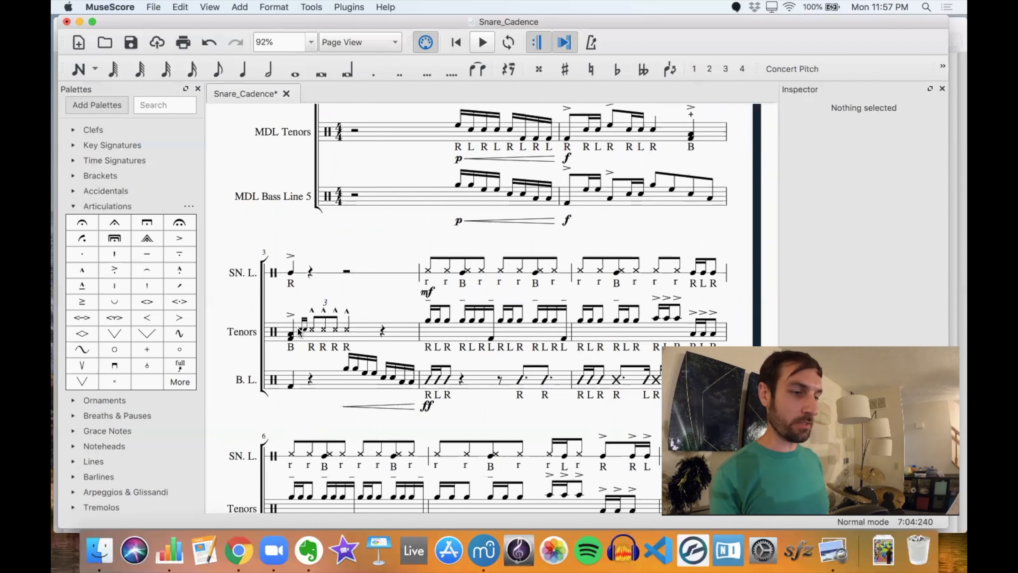
pyautogui.scroll(10, 303, 332)
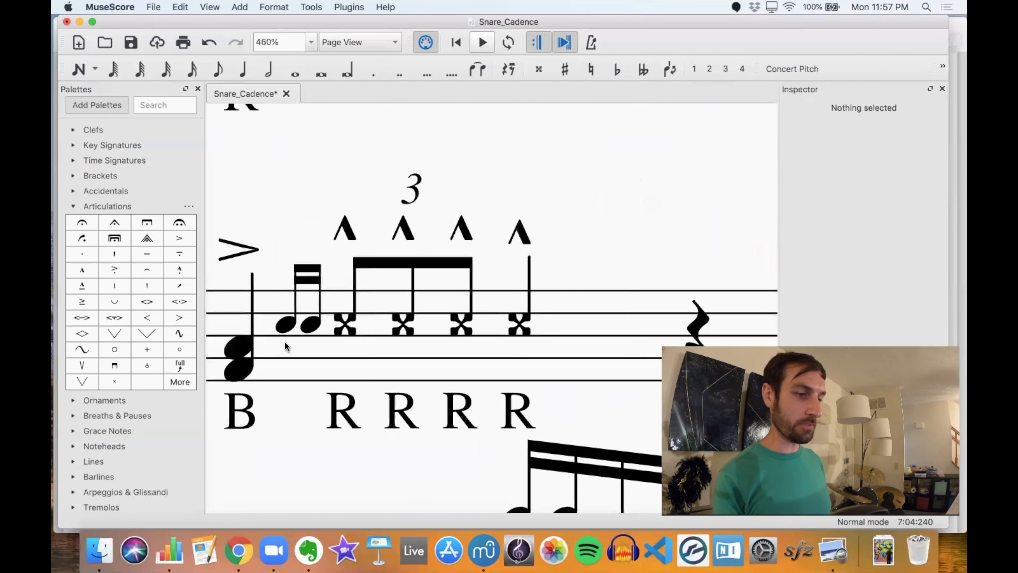
pyautogui.hscroll(-2, 328, 316)
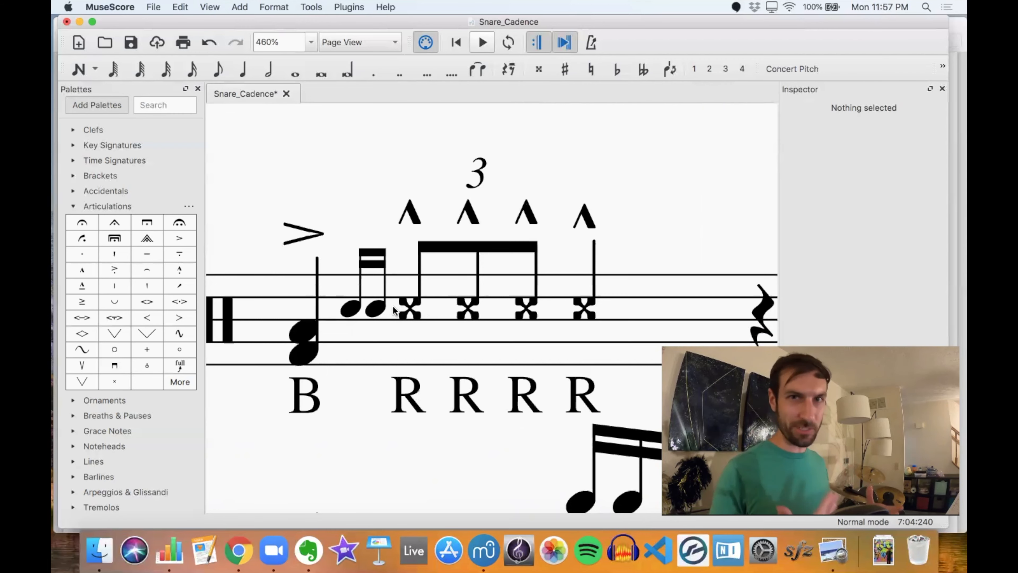
pyautogui.click(313, 325)
pyautogui.scroll(-8, 313, 325)
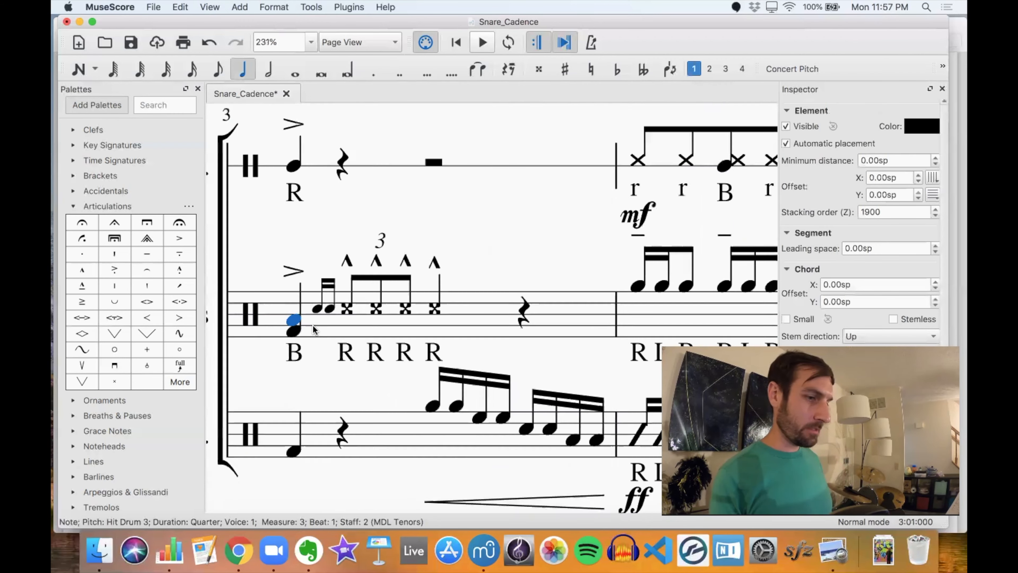
pyautogui.scroll(-5, 312, 325)
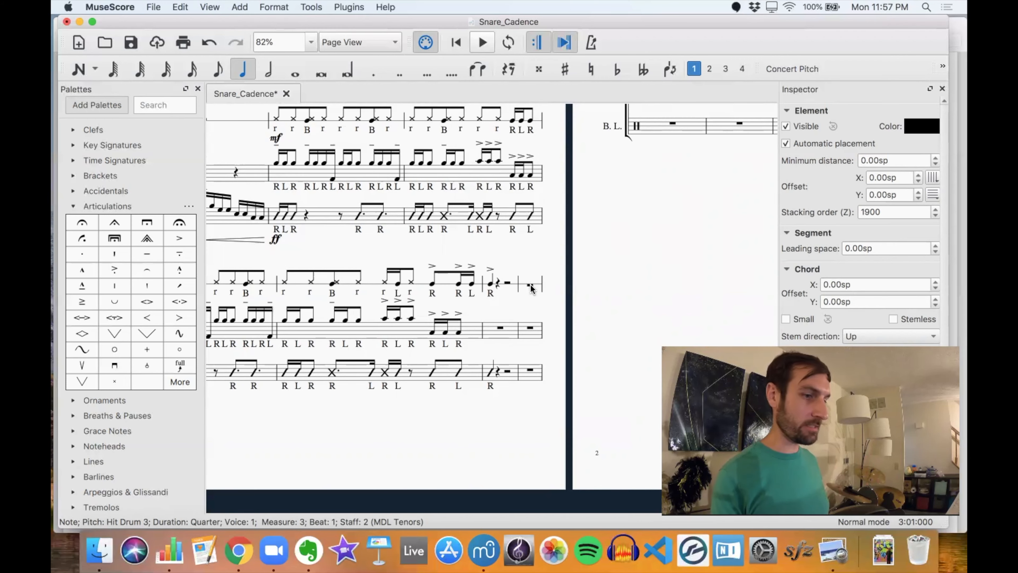
# - Look over the end of the first page and the empty measures that follow, and select the snare line's measure 9
pyautogui.hscroll(5, 497, 286)
pyautogui.scroll(4, 497, 286)
pyautogui.scroll(-6, 497, 284)
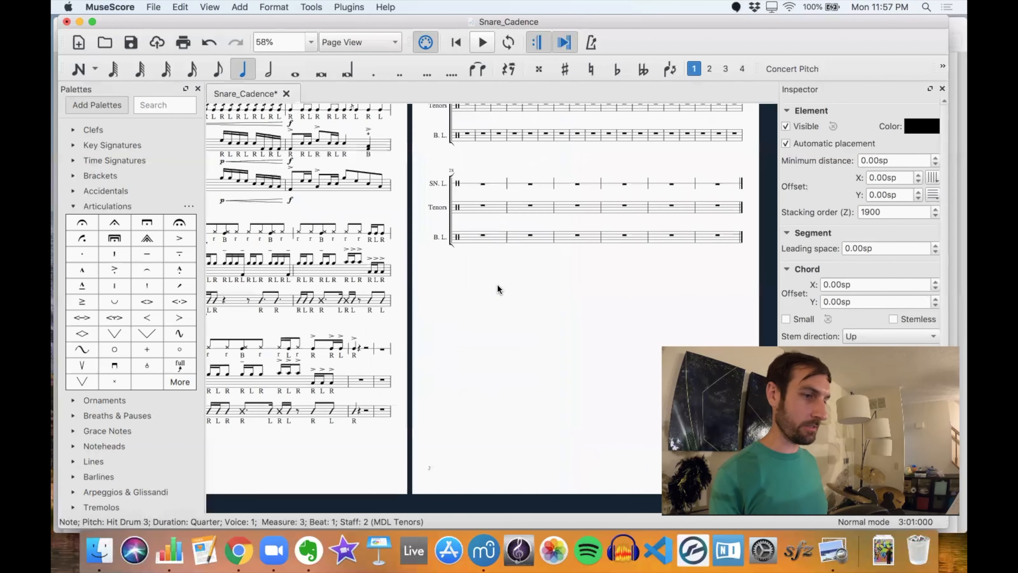
pyautogui.scroll(2, 403, 345)
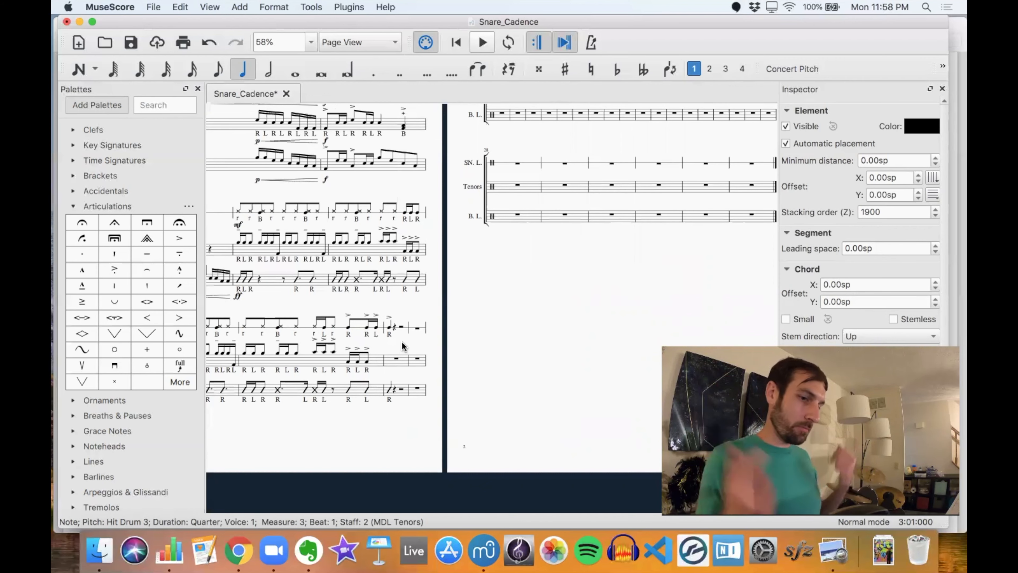
pyautogui.scroll(3, 430, 256)
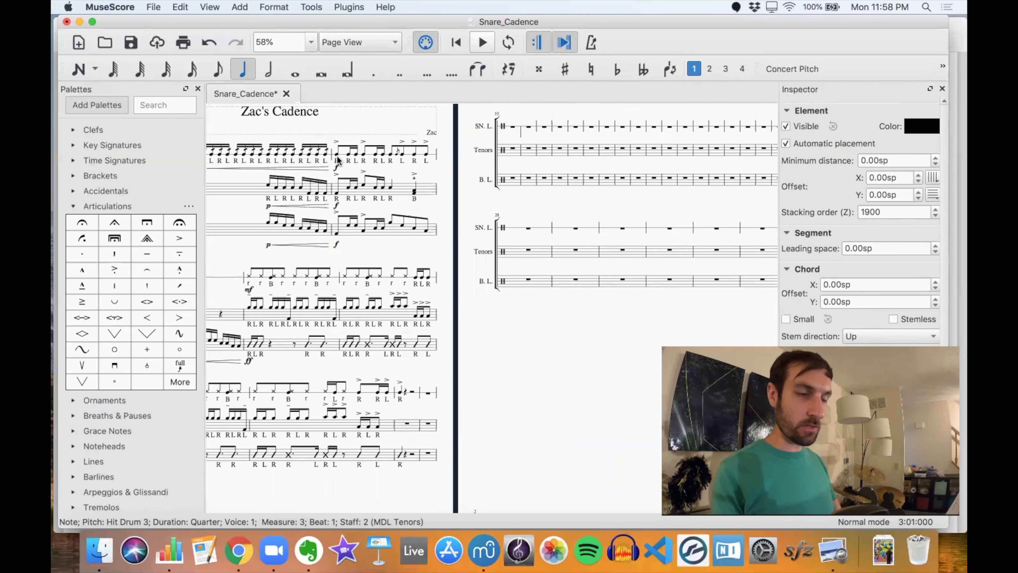
pyautogui.scroll(-2, 367, 367)
pyautogui.click(410, 352)
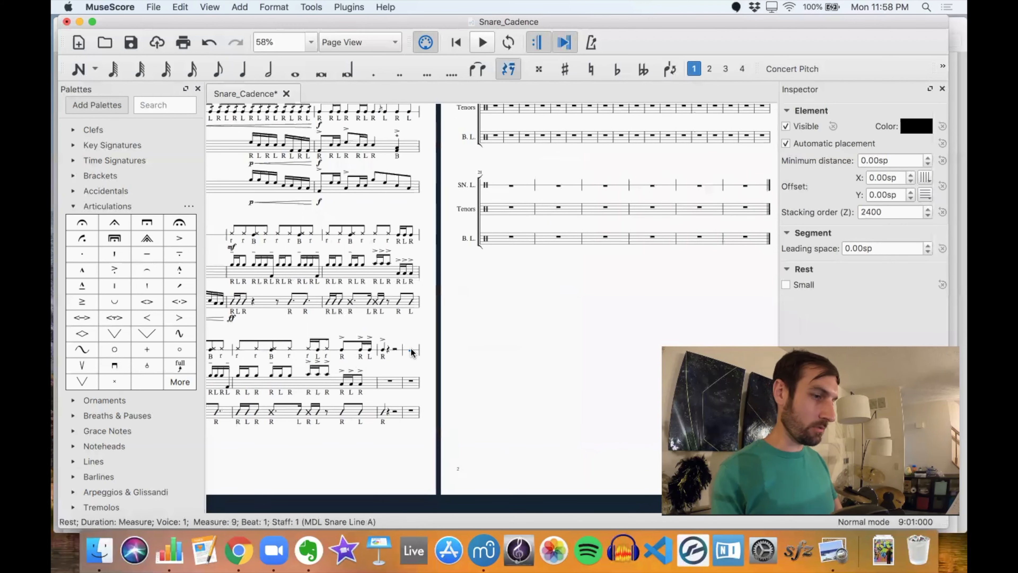
pyautogui.scroll(4, 410, 351)
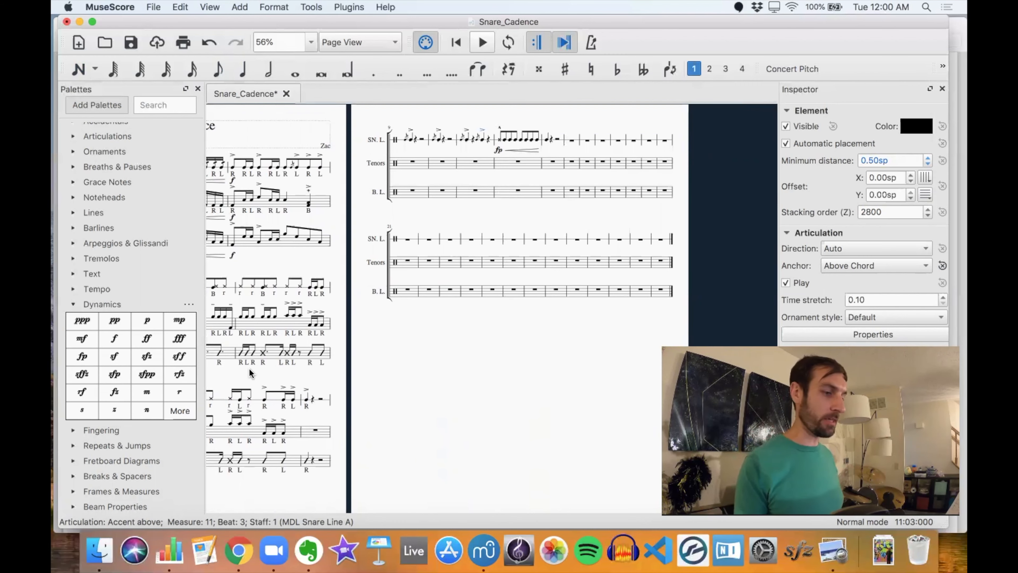
# - Add the staff text "VISUAL" above the half rest on beat 3 of the snare line's measure 8
pyautogui.scroll(5, 252, 374)
pyautogui.scroll(-3, 394, 361)
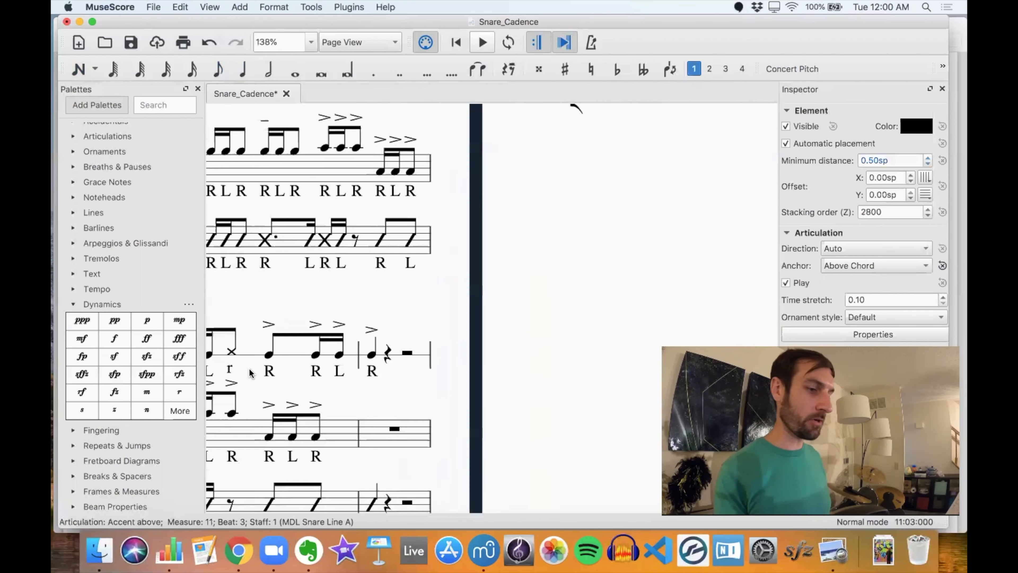
pyautogui.click(405, 348)
pyautogui.scroll(-2, 405, 348)
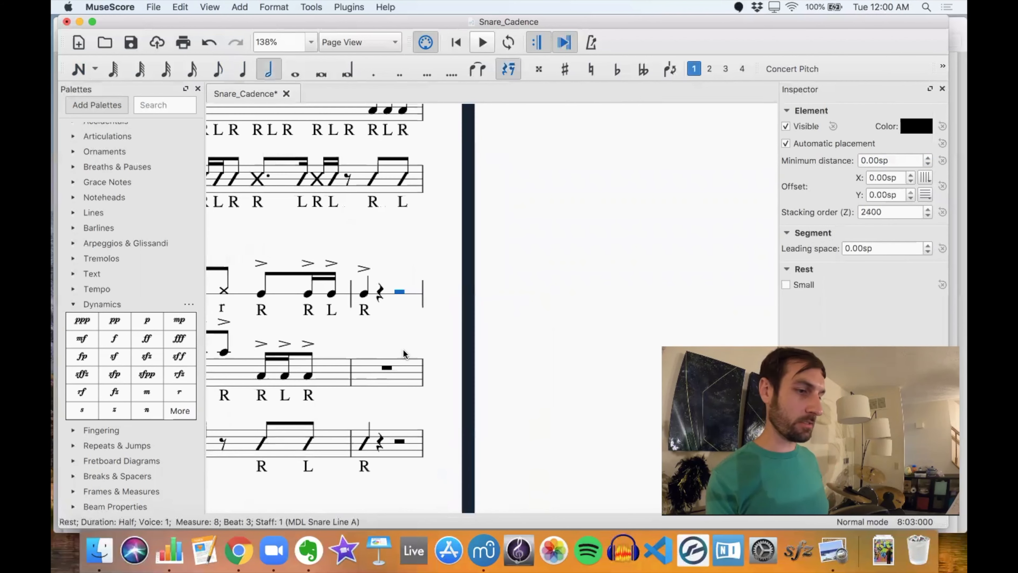
pyautogui.click(74, 304)
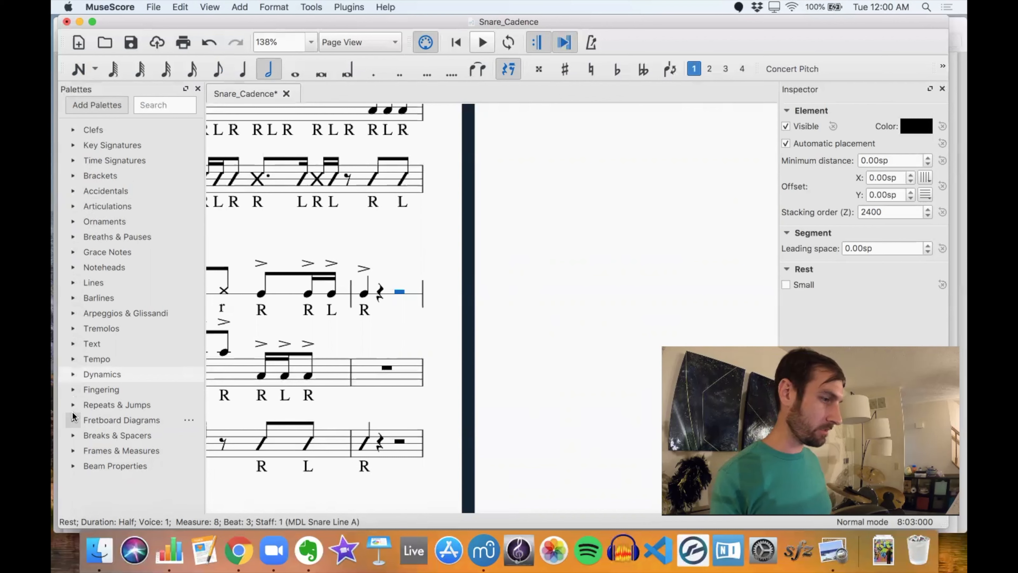
pyautogui.click(74, 343)
pyautogui.scroll(-3, 138, 336)
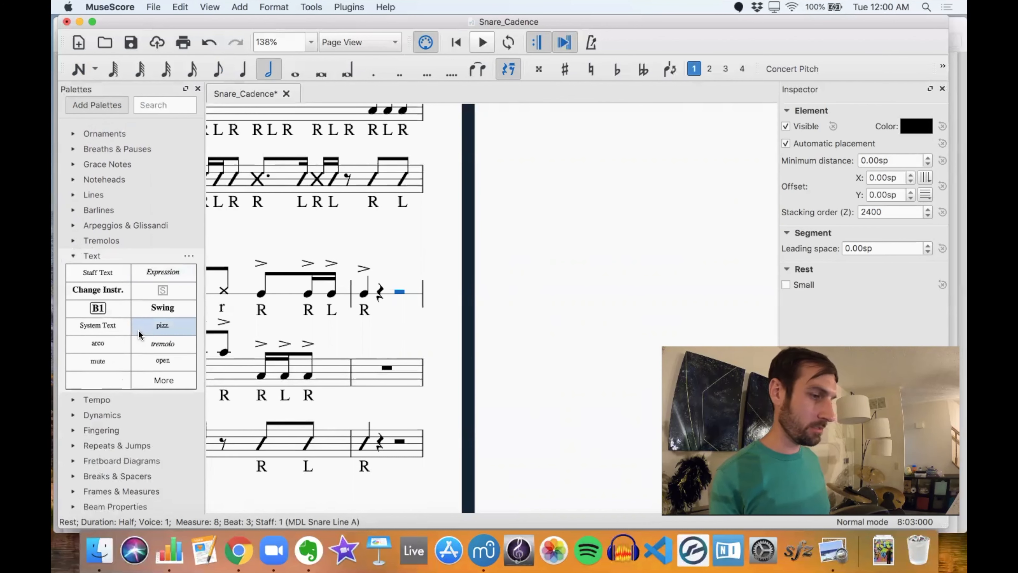
pyautogui.click(99, 272)
pyautogui.doubleClick(408, 272)
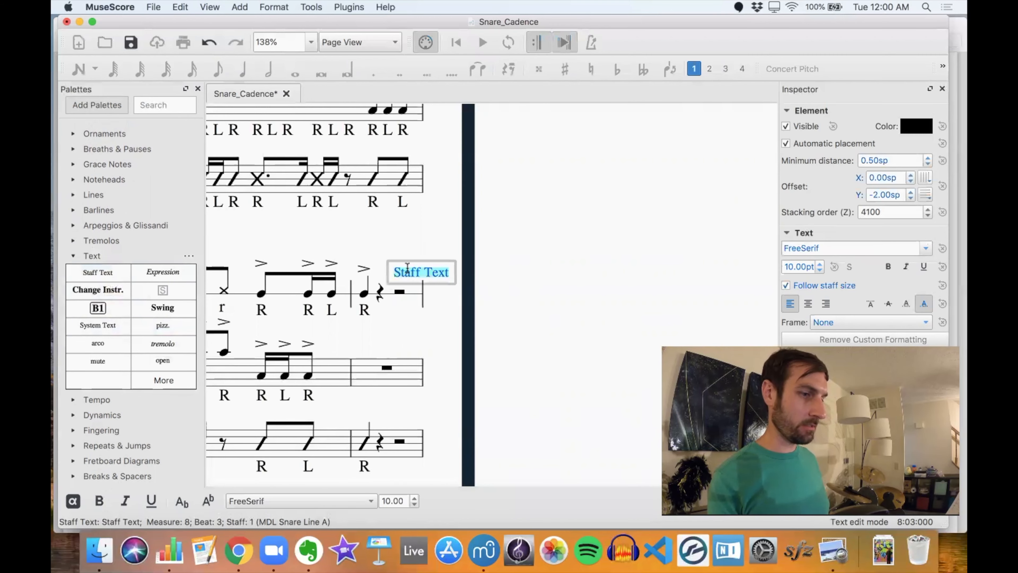
pyautogui.write('VISUAL')
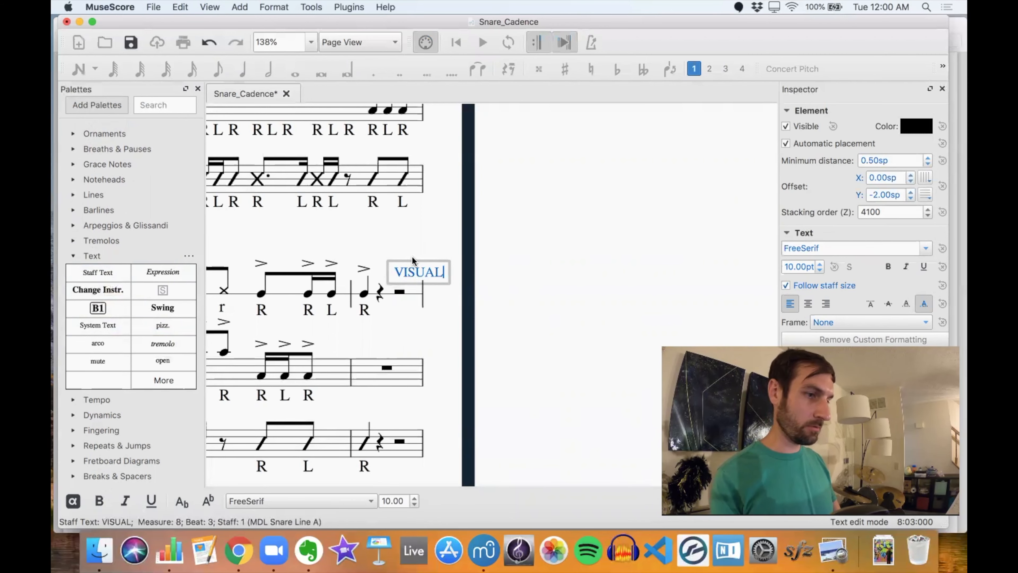
pyautogui.click(420, 217)
# - Clear the snare notes in measure 10 and remove that measure from all three staves
pyautogui.hscroll(10, 420, 213)
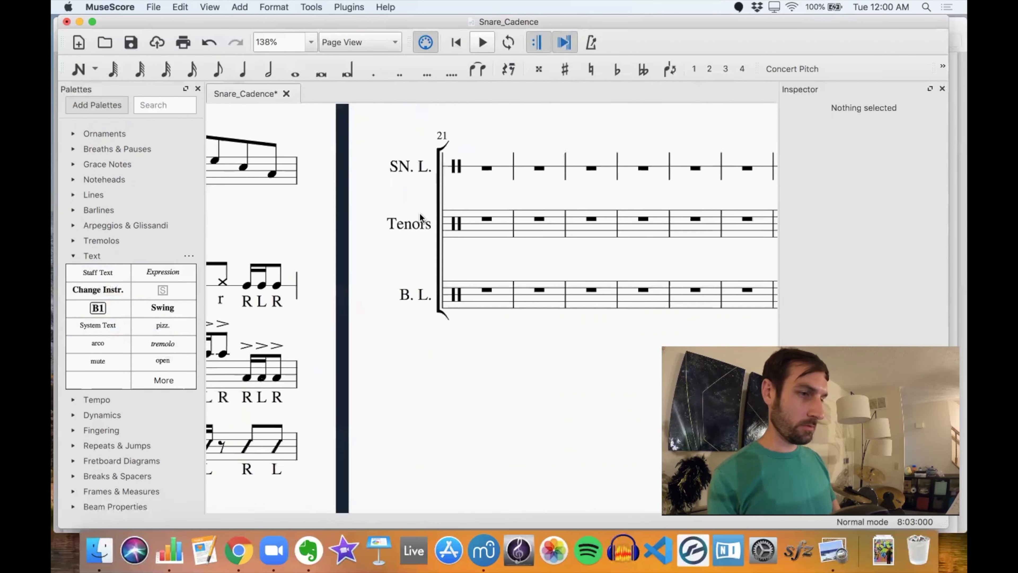
pyautogui.click(398, 213)
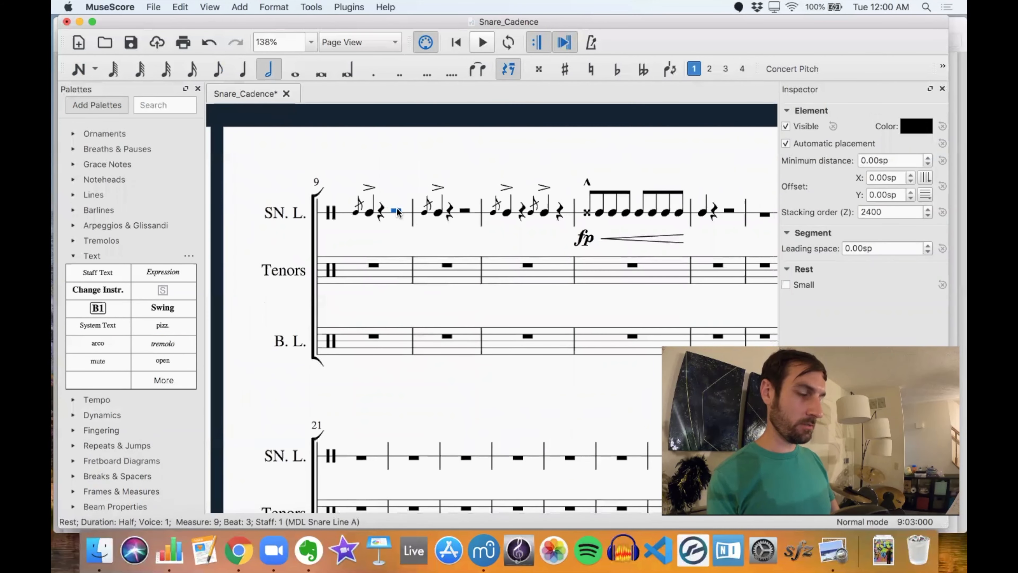
pyautogui.scroll(-8, 398, 213)
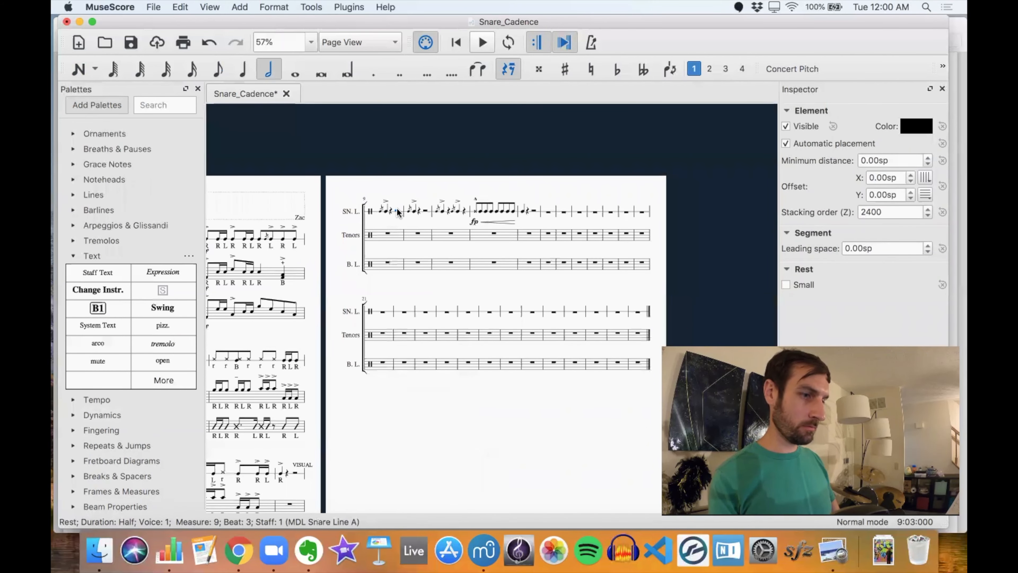
pyautogui.click(415, 212)
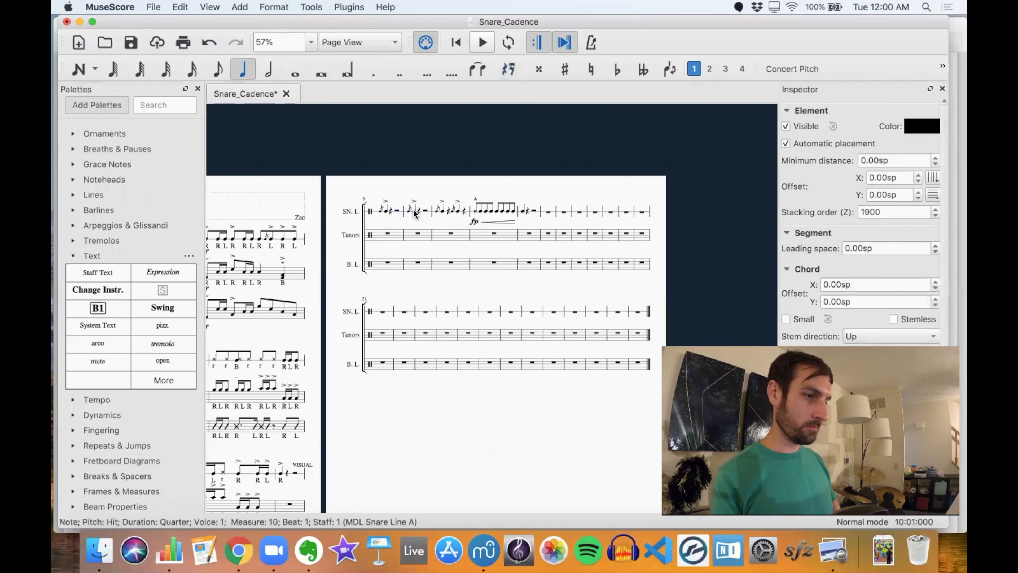
pyautogui.scroll(3, 415, 210)
pyautogui.keyDown('shift'); pyautogui.click(430, 212); pyautogui.keyUp('shift')
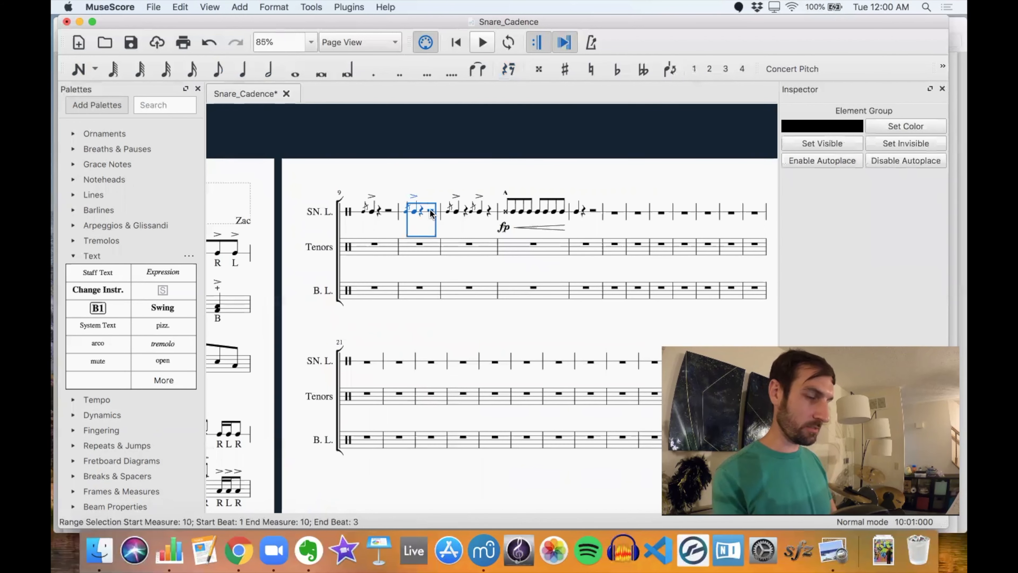
pyautogui.press('Delete')
pyautogui.keyDown('shift'); pyautogui.click(405, 287); pyautogui.keyUp('shift')
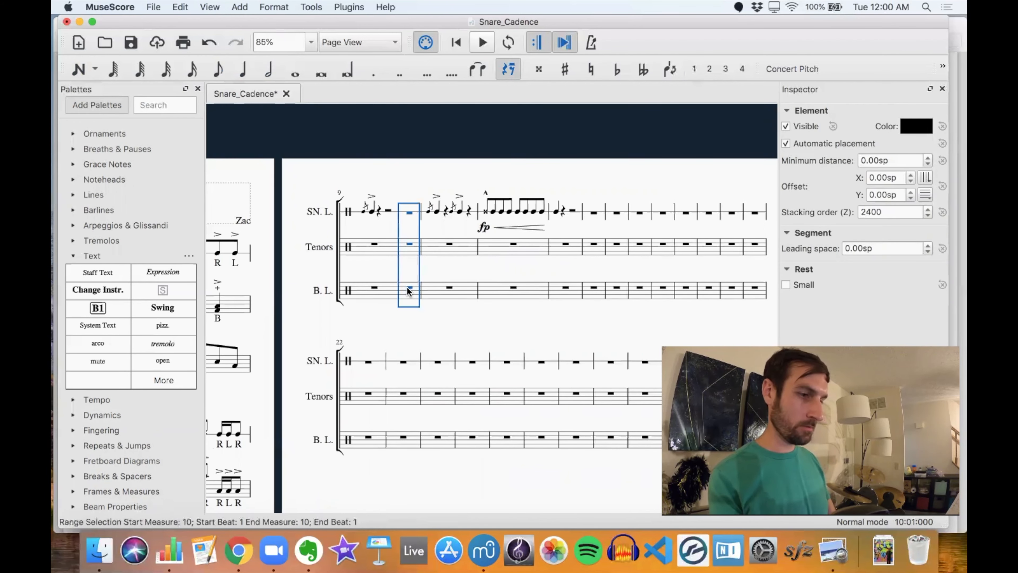
pyautogui.press('super+BackSpace')
# - Add the staff text "VISUAL" above the half rest on beat 3 of the snare line's measure 9 and shift it slightly left
pyautogui.click(388, 212)
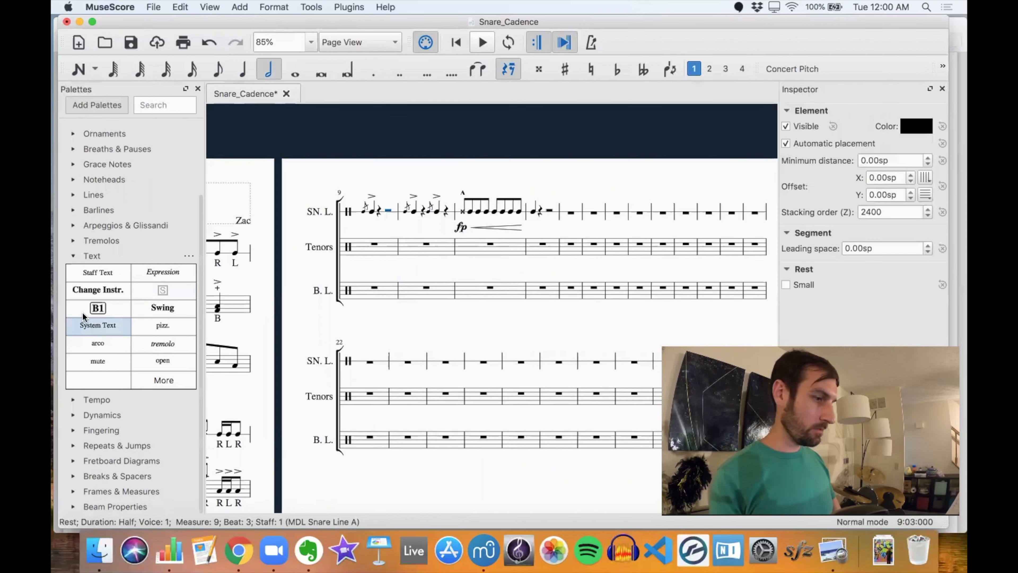
pyautogui.click(94, 274)
pyautogui.doubleClick(387, 188)
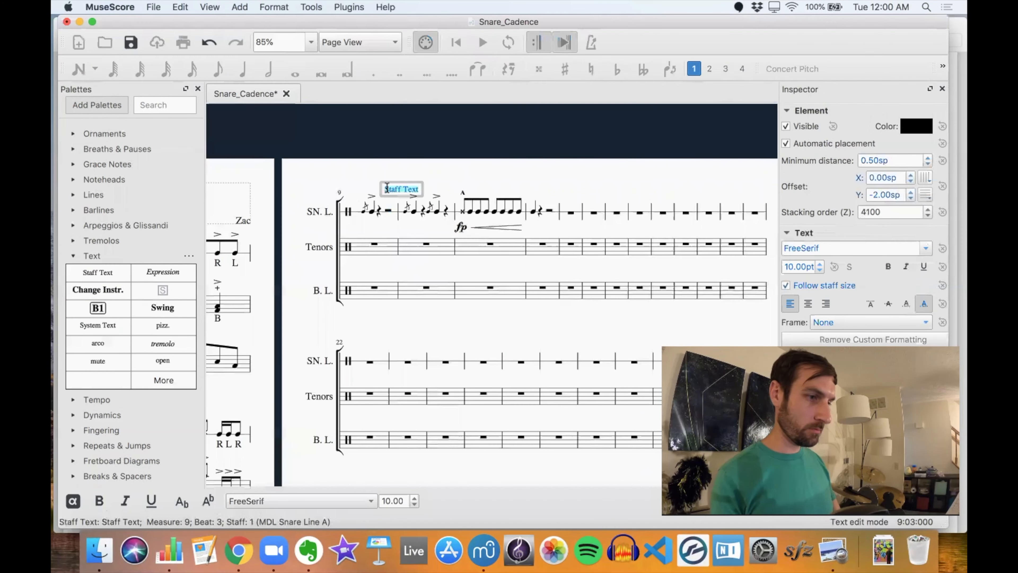
pyautogui.write('VISUAL')
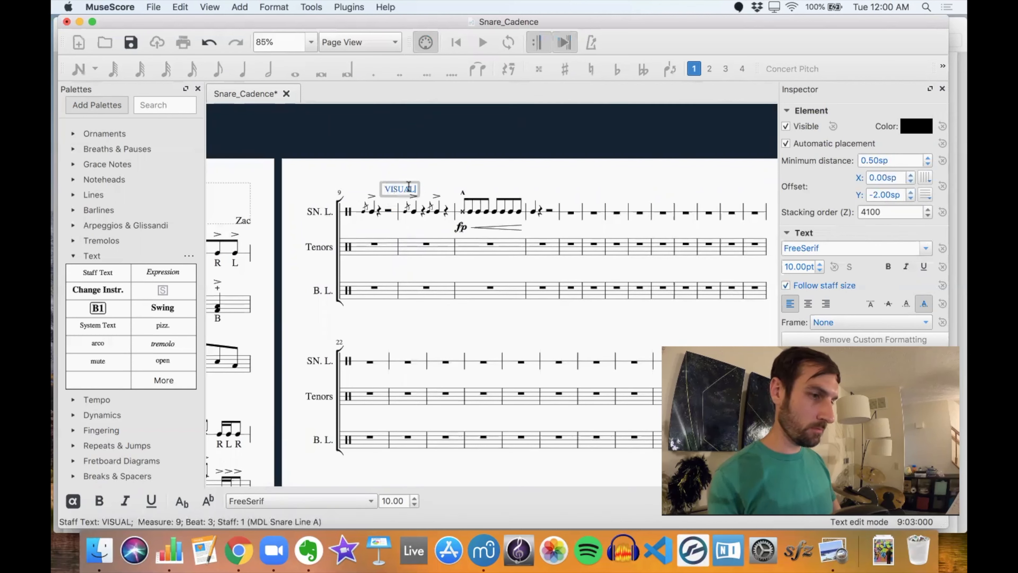
pyautogui.click(421, 175)
pyautogui.moveTo(400, 188); pyautogui.dragTo(394, 188)
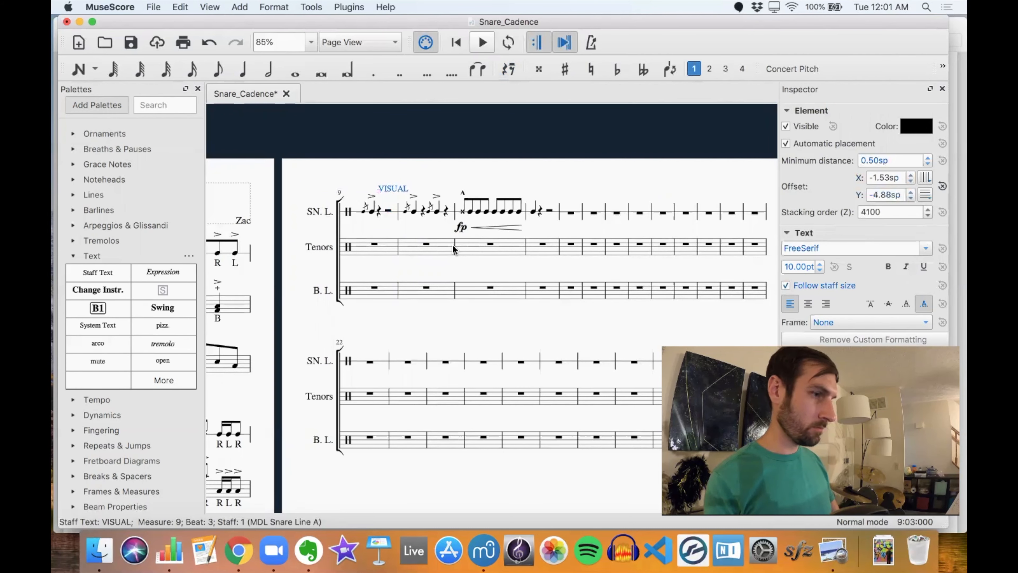
# - Add the staff text "LIFT" above the quarter rests on beats 2 and 4 of the snare line's measure 10
pyautogui.scroll(5, 453, 249)
pyautogui.click(386, 259)
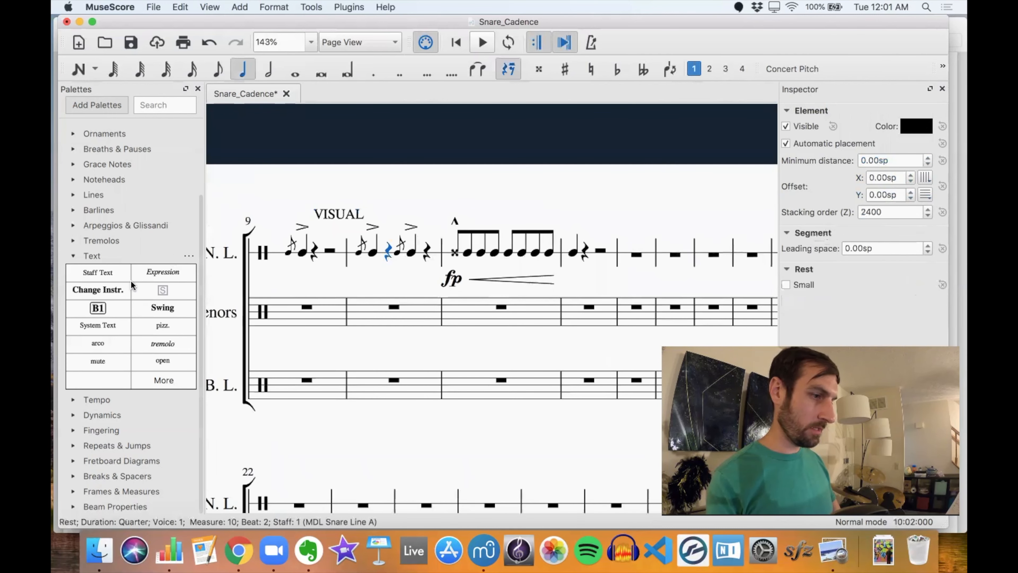
pyautogui.click(98, 272)
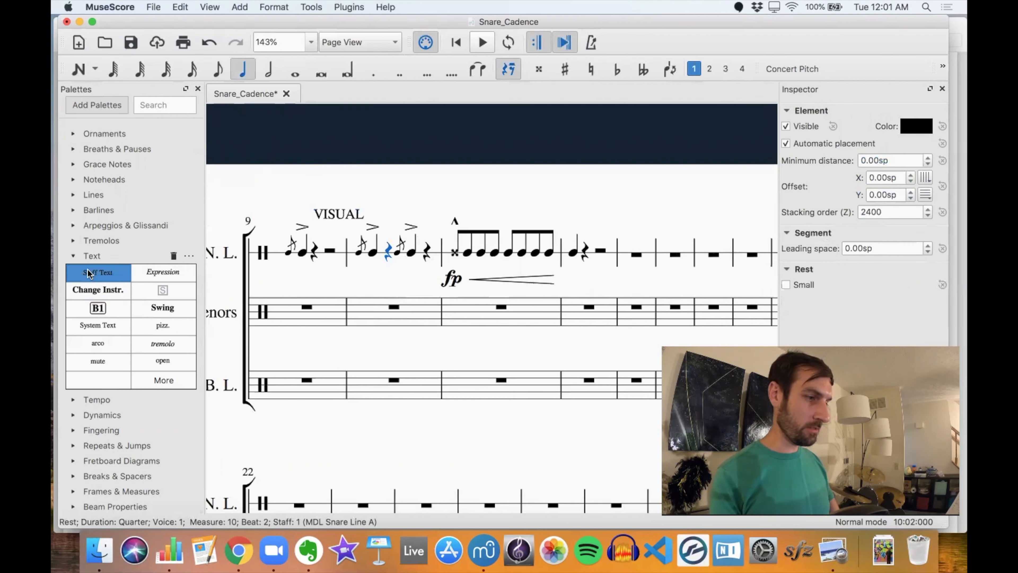
pyautogui.write('LIFT')
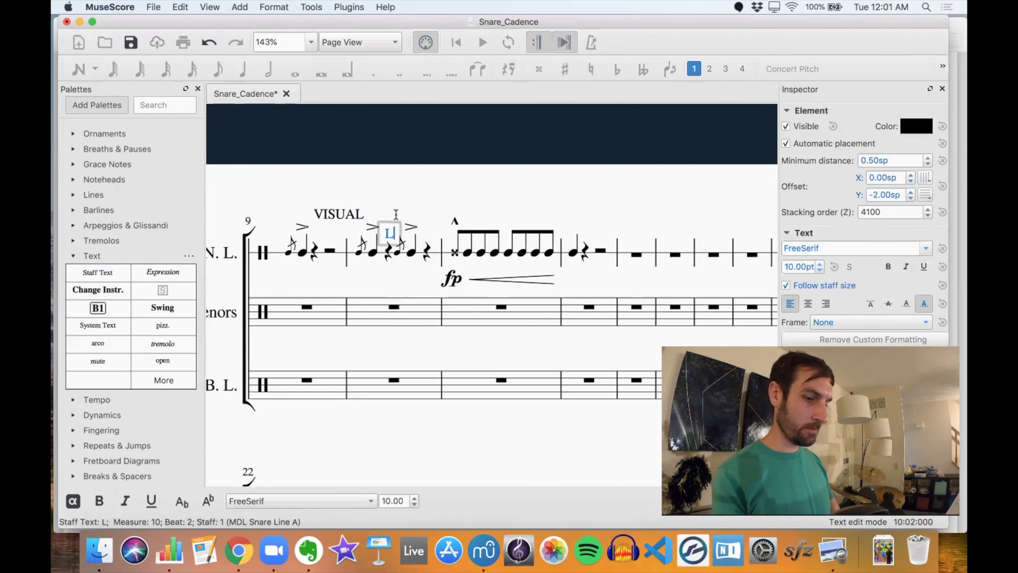
pyautogui.click(427, 251)
pyautogui.click(98, 272)
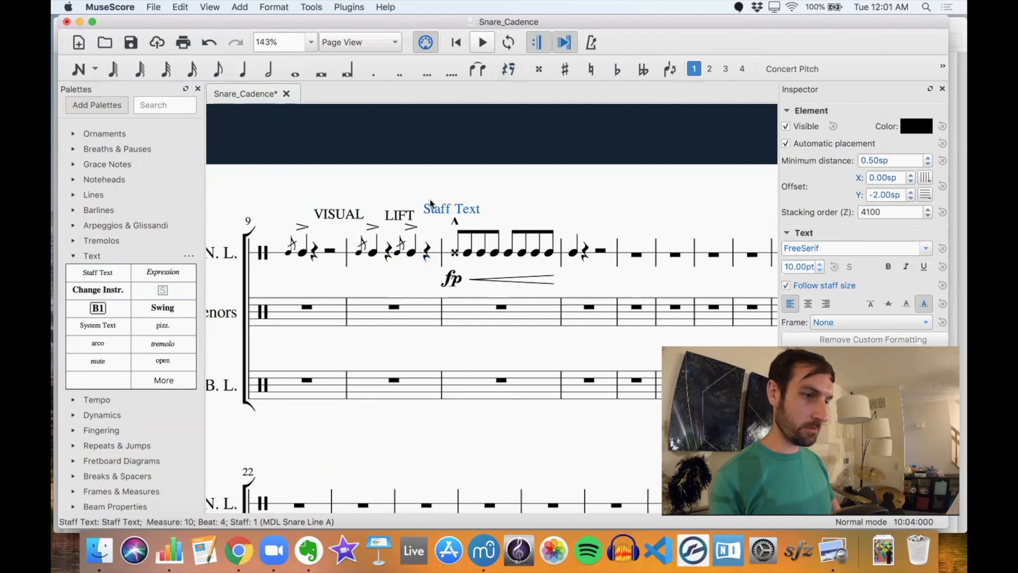
pyautogui.write('LIFT')
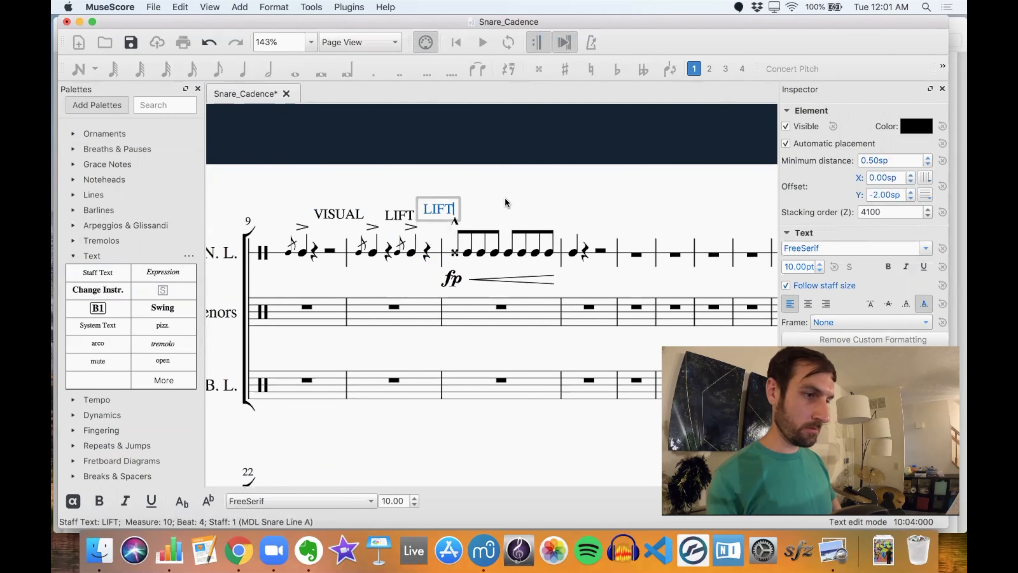
pyautogui.click(494, 265)
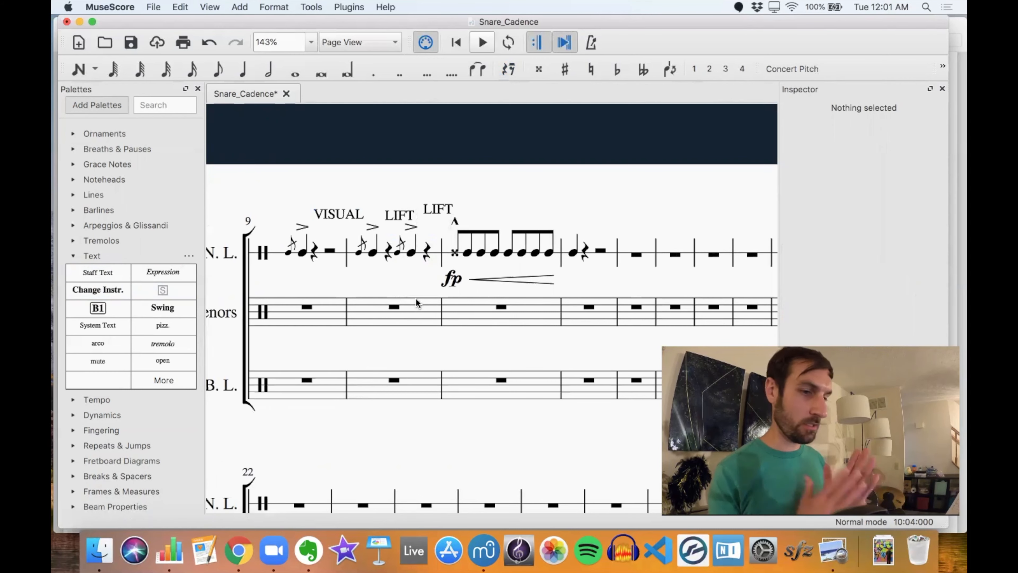
# - Enter four sixteenth notes on drum 4 at beat 1 of the Tenors' measure 8
pyautogui.scroll(-6, 358, 295)
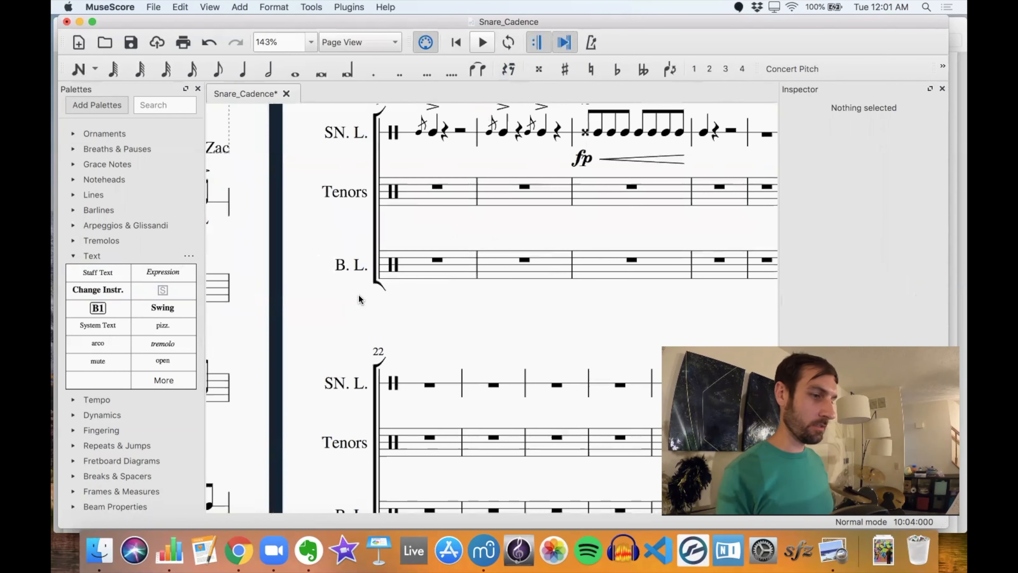
pyautogui.scroll(-5, 359, 295)
pyautogui.hscroll(-2, 359, 294)
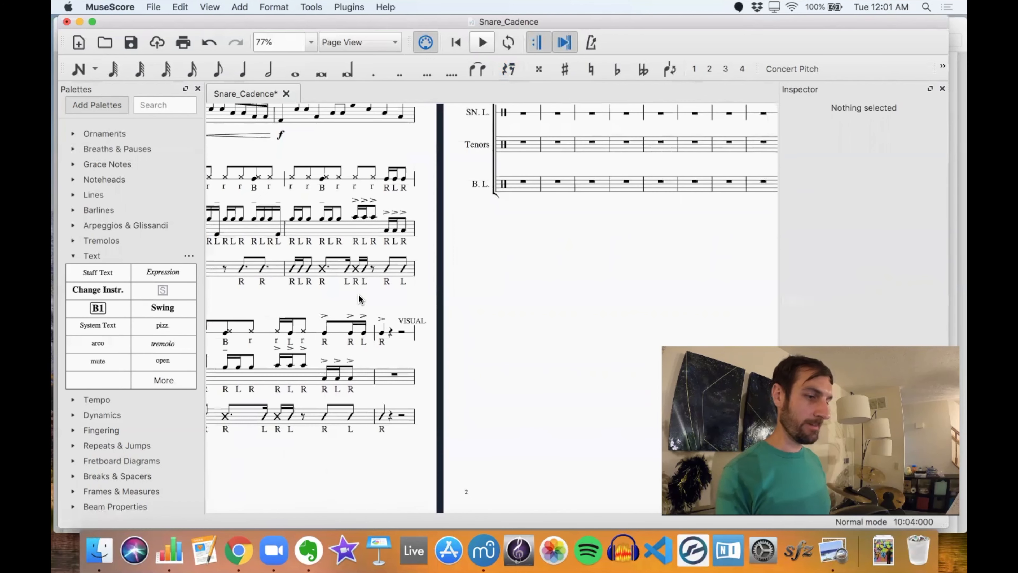
pyautogui.scroll(-1, 361, 350)
pyautogui.hscroll(1, 362, 349)
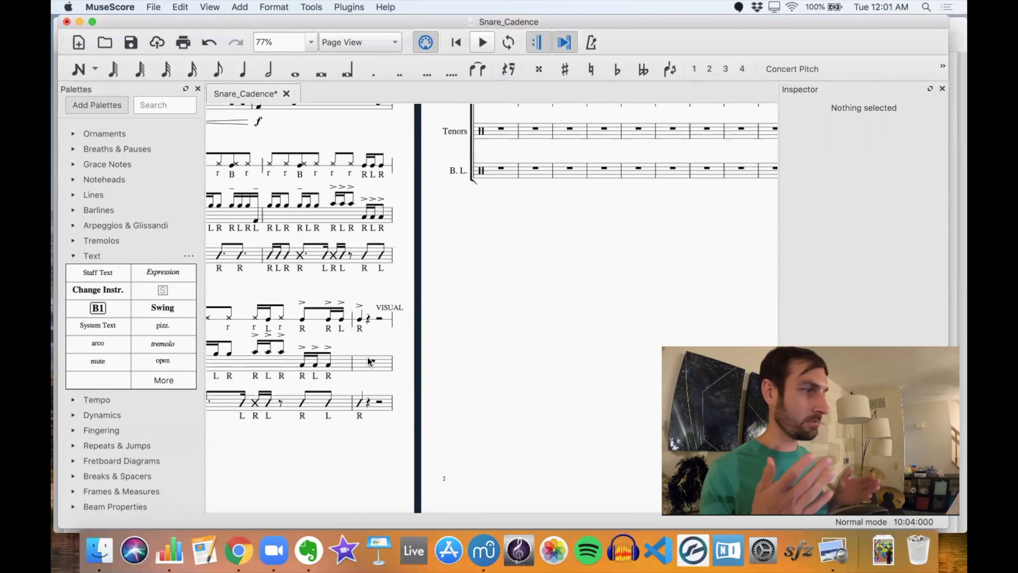
pyautogui.click(362, 364)
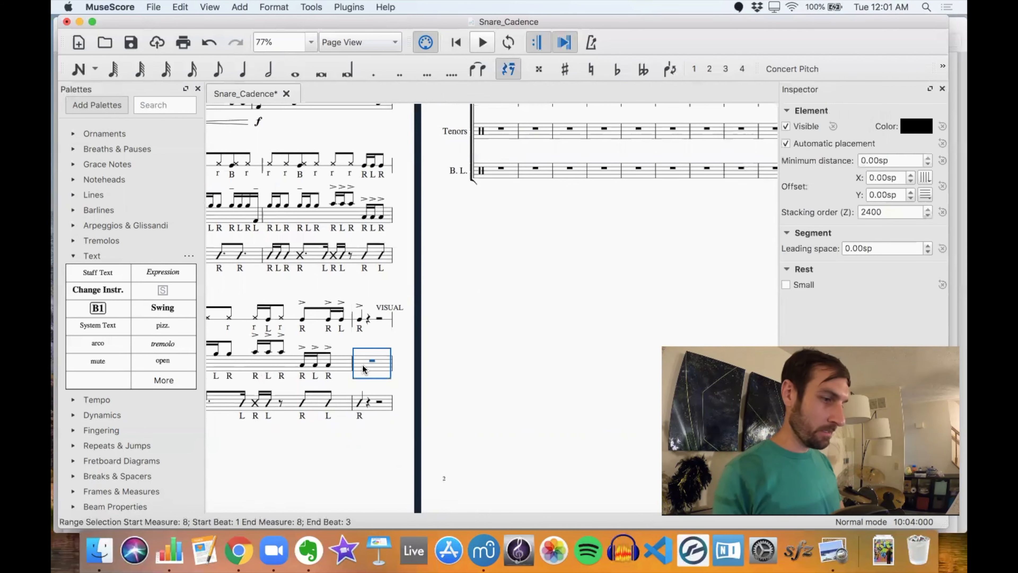
pyautogui.press('n')
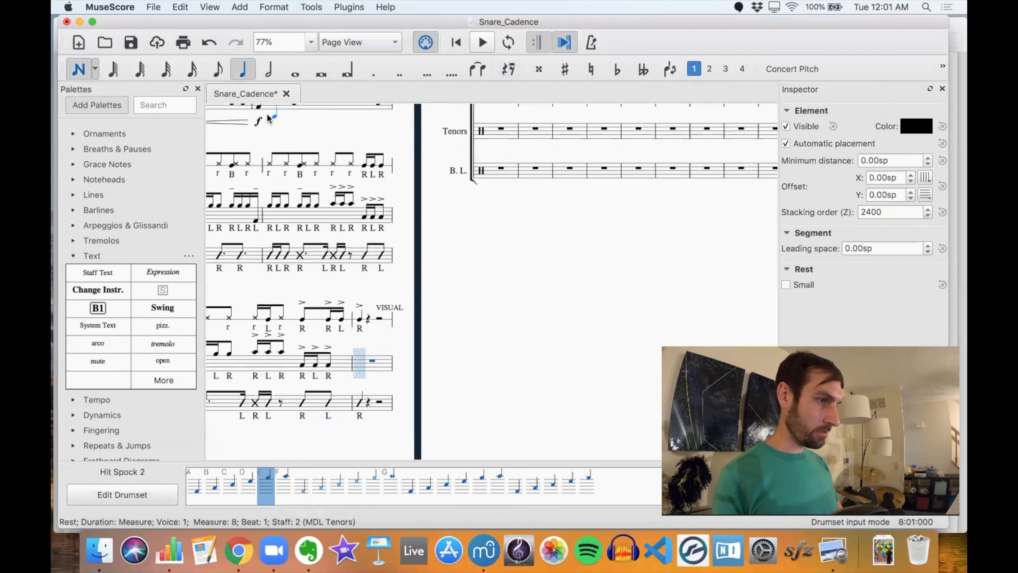
pyautogui.click(192, 70)
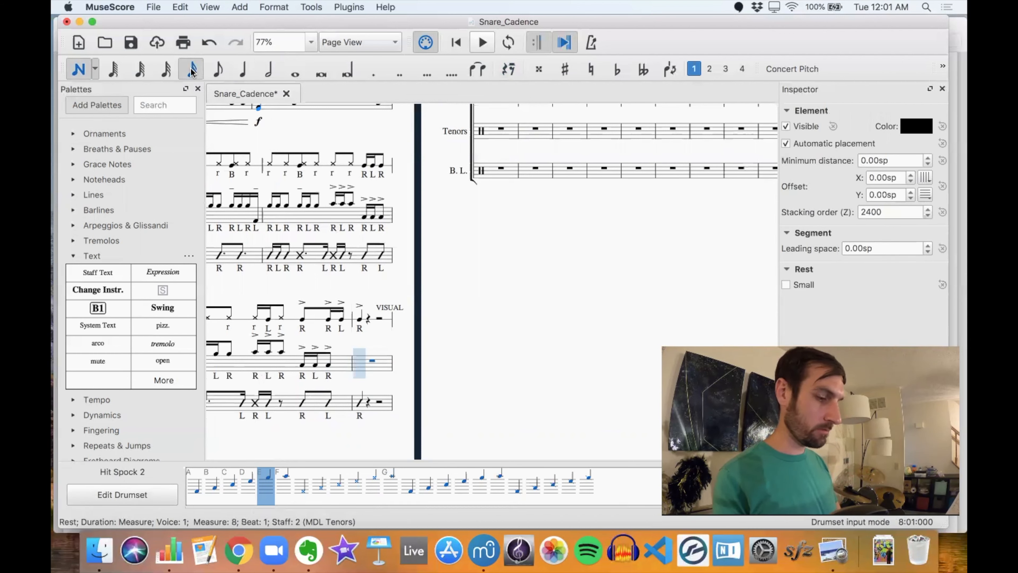
pyautogui.press('e')
pyautogui.press('e')
pyautogui.press('e')
pyautogui.press('e')
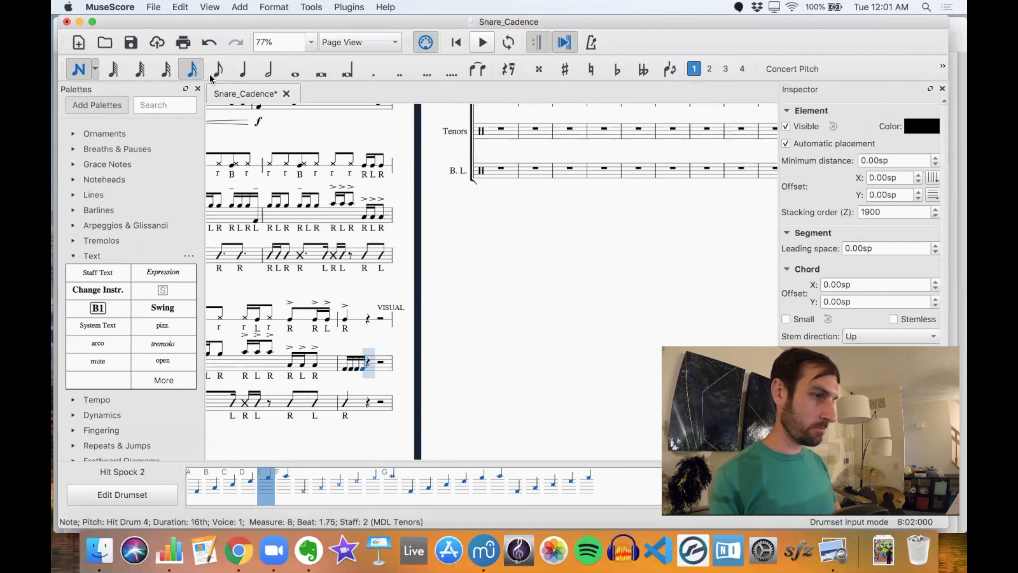
# - Continue the Tenors' measure 8 on drum 4 with an eighth on beat 2, two sixteenths and an eighth on beat 3
pyautogui.click(212, 74)
pyautogui.press('e')
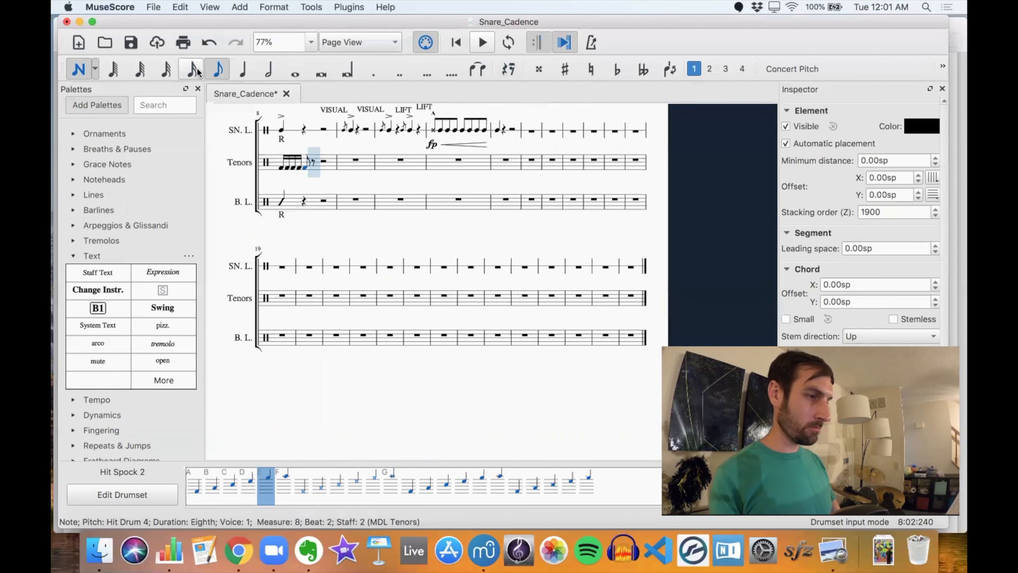
pyautogui.click(196, 70)
pyautogui.press('e')
pyautogui.press('e')
pyautogui.click(221, 71)
pyautogui.press('e')
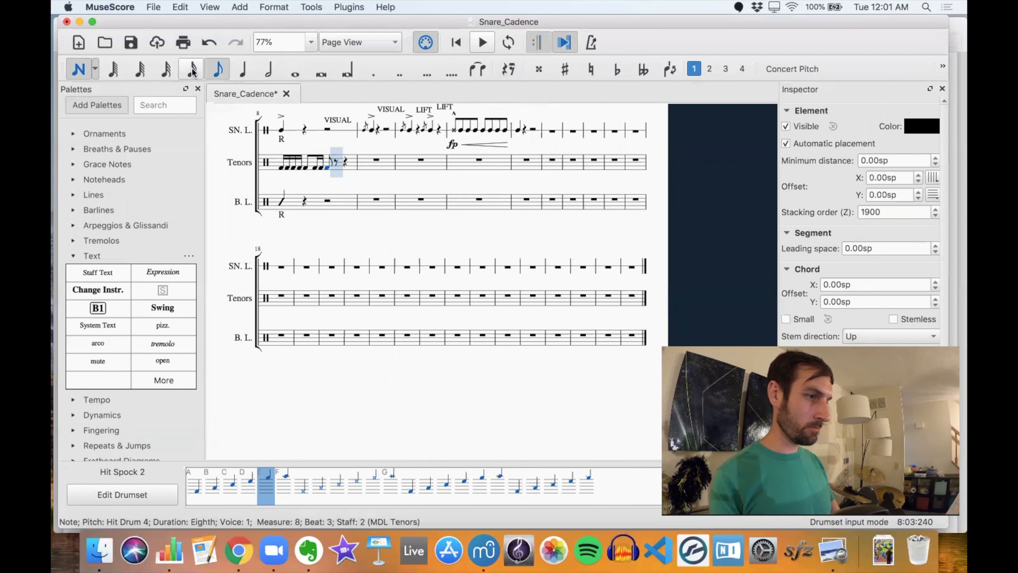
# - Complete the Tenors' measure 8 on drum 4 with a sixteenth, an eighth, a sixteenth and a final eighth, and leave note input
pyautogui.click(193, 70)
pyautogui.press('e')
pyautogui.click(207, 71)
pyautogui.press('e')
pyautogui.click(196, 71)
pyautogui.press('e')
pyautogui.click(217, 72)
pyautogui.press('e')
pyautogui.press('Escape')
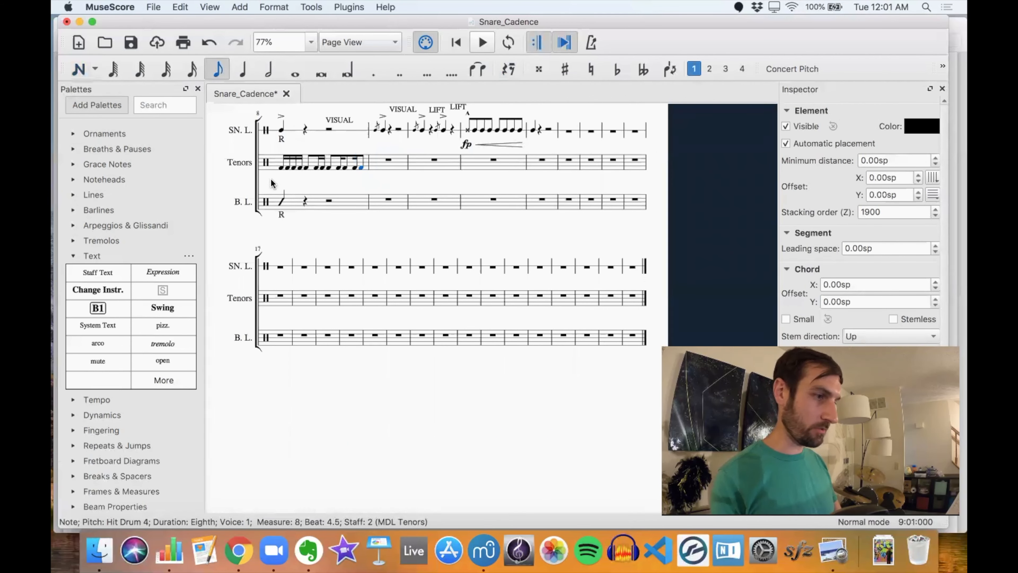
# - Copy the Tenors' notes from beat 1.25 to the end of measure 8 and paste them at the start of measure 9
pyautogui.click(280, 169)
pyautogui.keyDown('shift'); pyautogui.click(359, 165); pyautogui.keyUp('shift')
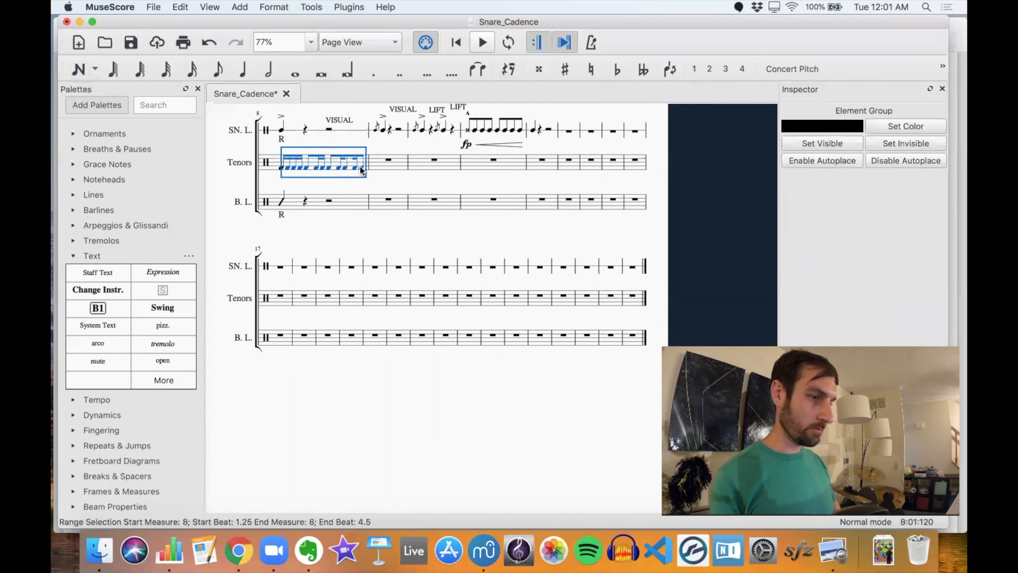
pyautogui.click(383, 162)
pyautogui.press('super+v')
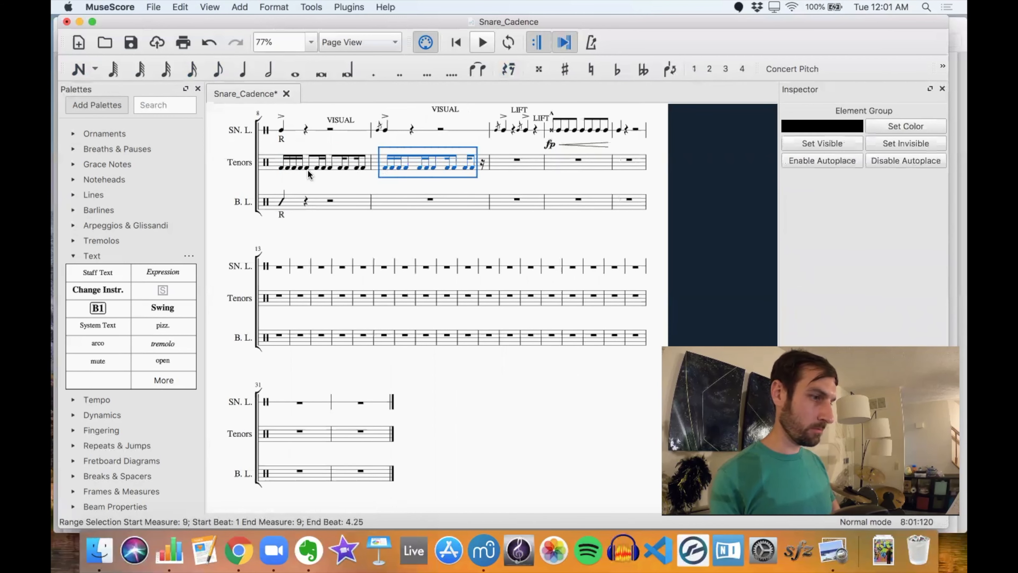
# - Raise the Tenors' measure 8 notes from beats 2.5 to 3 to the middle drum and the last four notes to drum 1
pyautogui.click(327, 169)
pyautogui.keyDown('shift'); pyautogui.click(330, 169); pyautogui.keyUp('shift')
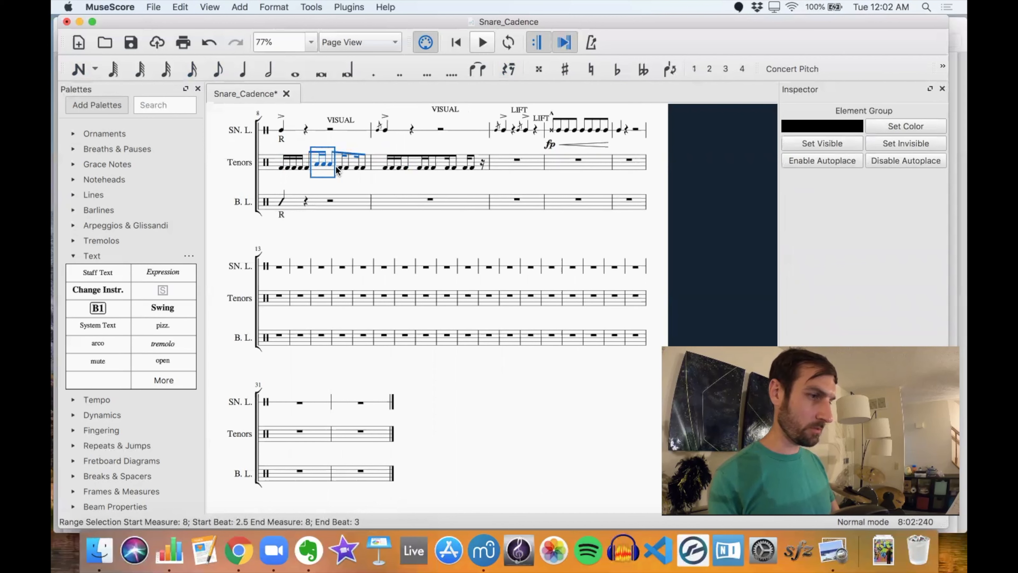
pyautogui.click(342, 165)
pyautogui.keyDown('shift'); pyautogui.click(344, 169); pyautogui.keyUp('shift')
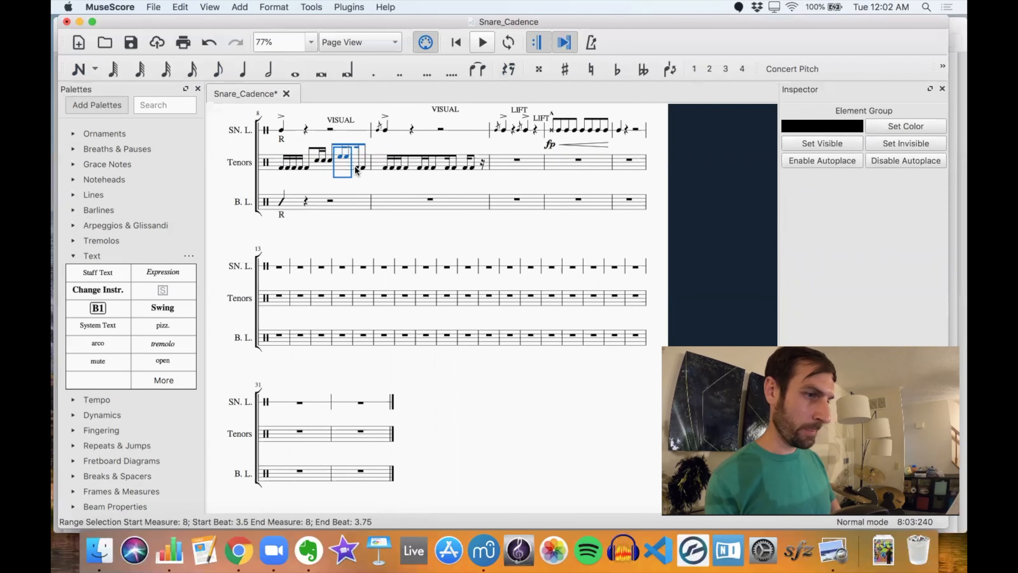
pyautogui.click(355, 165)
pyautogui.keyDown('shift'); pyautogui.click(360, 165); pyautogui.keyUp('shift')
pyautogui.press('Up')
pyautogui.press('Up')
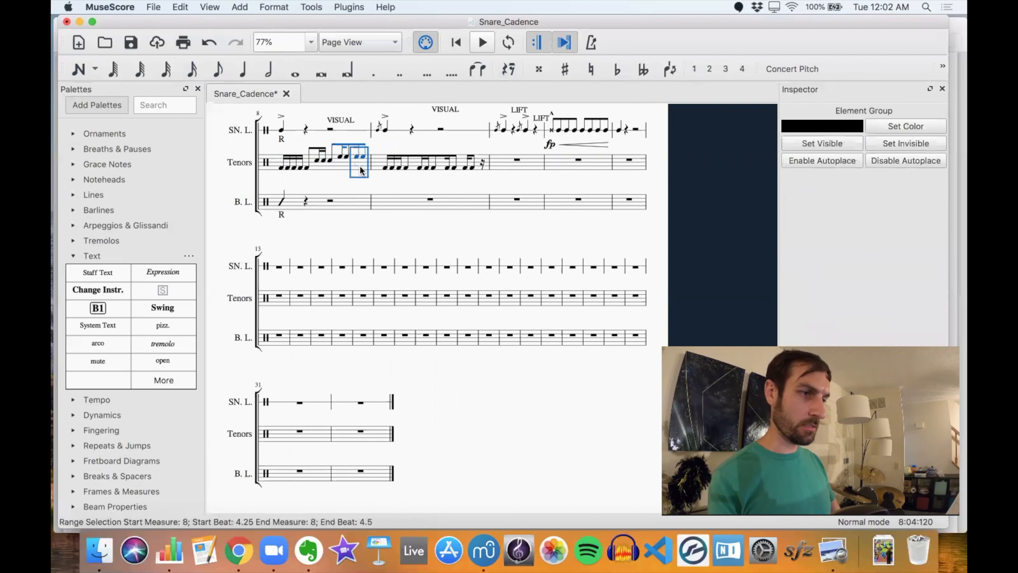
# - In the Tenors' measure 9, raise the first four notes to drum 1 and the next three to the middle drum
pyautogui.click(384, 168)
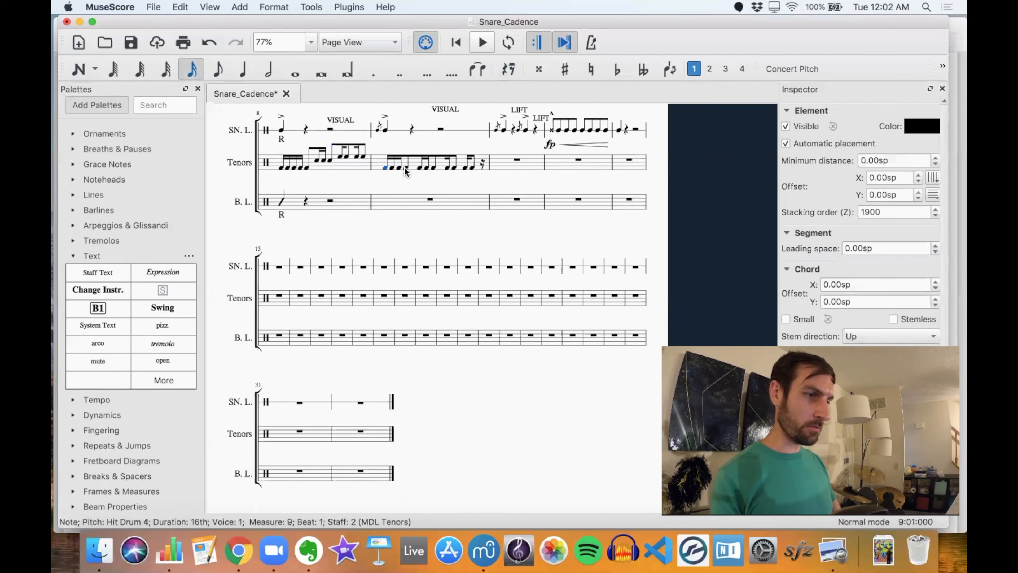
pyautogui.keyDown('shift'); pyautogui.click(405, 171); pyautogui.keyUp('shift')
pyautogui.press('Up')
pyautogui.press('Up')
pyautogui.click(420, 168)
pyautogui.keyDown('shift'); pyautogui.click(437, 171); pyautogui.keyUp('shift')
pyautogui.press('Up')
pyautogui.press('Up')
pyautogui.press('Down')
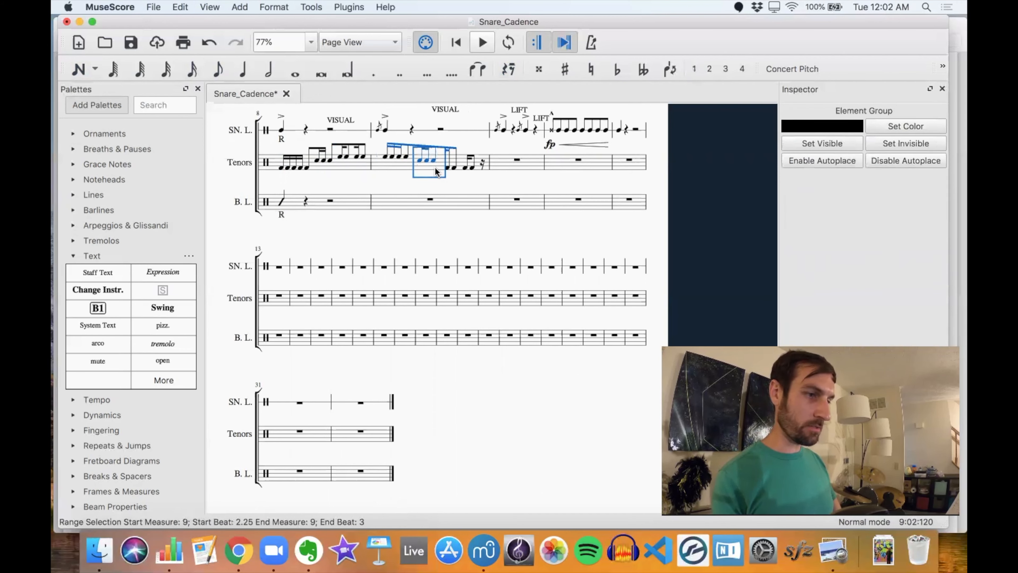
pyautogui.click(455, 169)
pyautogui.keyDown('shift'); pyautogui.click(456, 169); pyautogui.keyUp('shift')
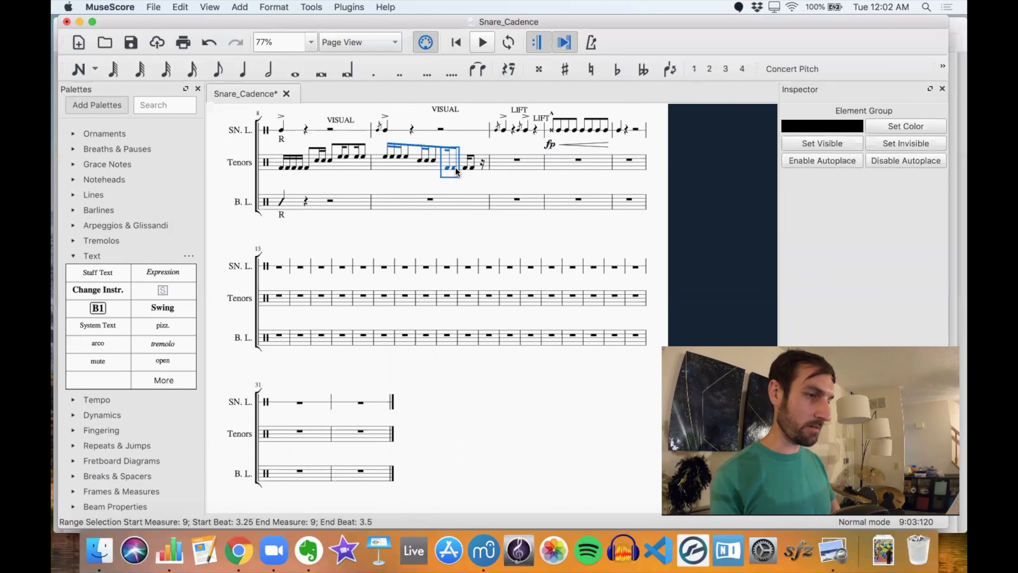
pyautogui.press('Right')
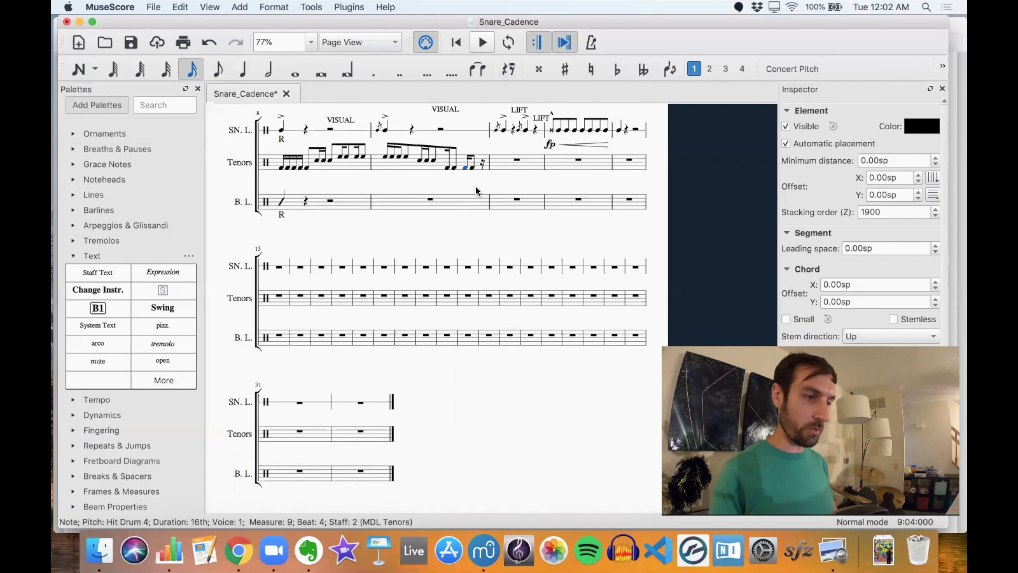
# - Rework the Tenors' run to go from drum 1 to drum 4 in measure 8 and back up in measure 9, filling measure 9
pyautogui.click(385, 157)
pyautogui.press('Down')
pyautogui.press('Down')
pyautogui.press('Down')
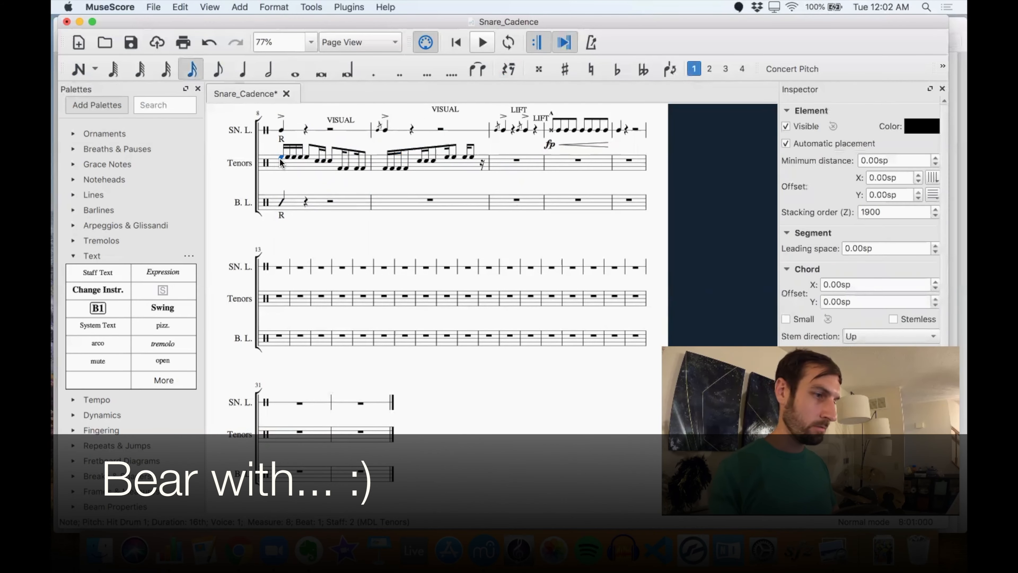
pyautogui.press('n')
pyautogui.press('Escape')
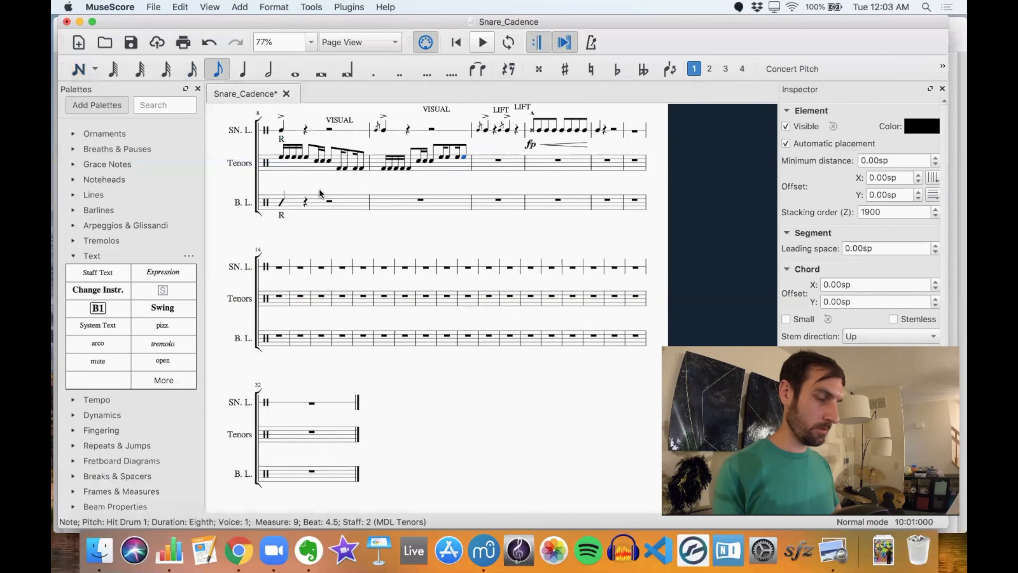
# - Add accents to all the Tenors' notes in measures 8 and 9
pyautogui.click(281, 162)
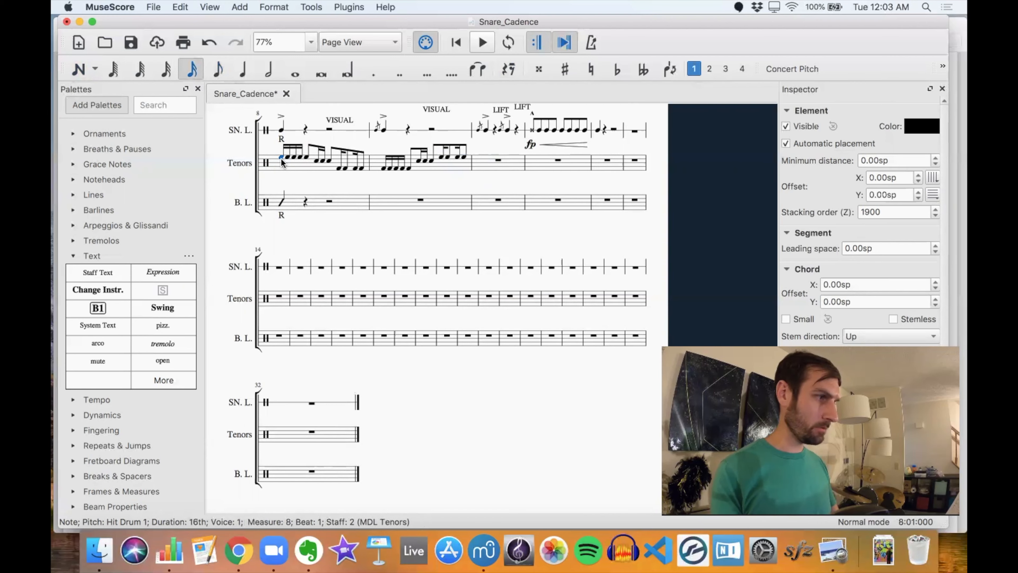
pyautogui.keyDown('shift'); pyautogui.click(465, 159); pyautogui.keyUp('shift')
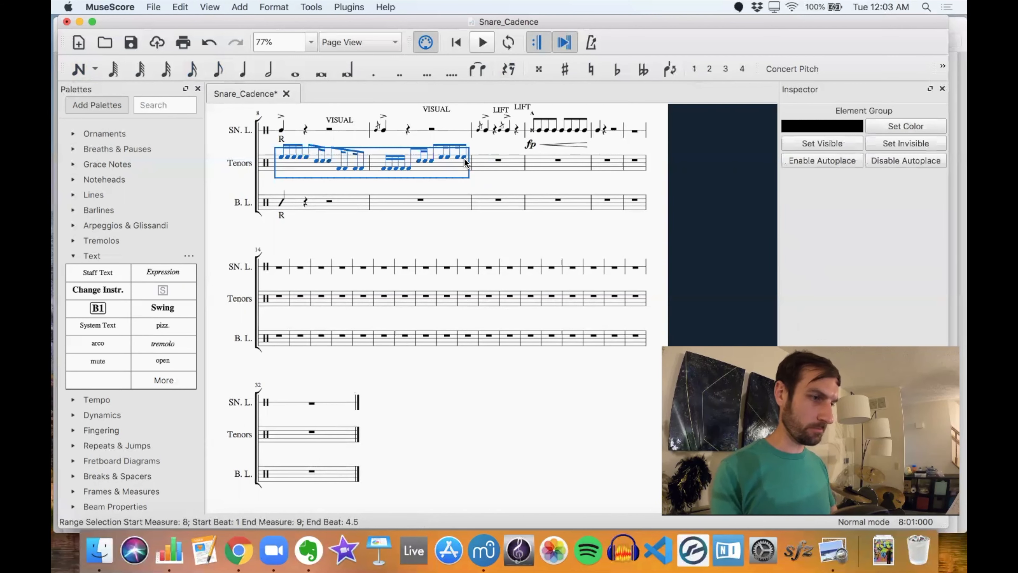
pyautogui.hotkey('shift', 'v')
# - Copy the Tenors' accented run from measures 8 and 9 into the bass line and lower its notes to suit the bass drums
pyautogui.rightClick(295, 193)
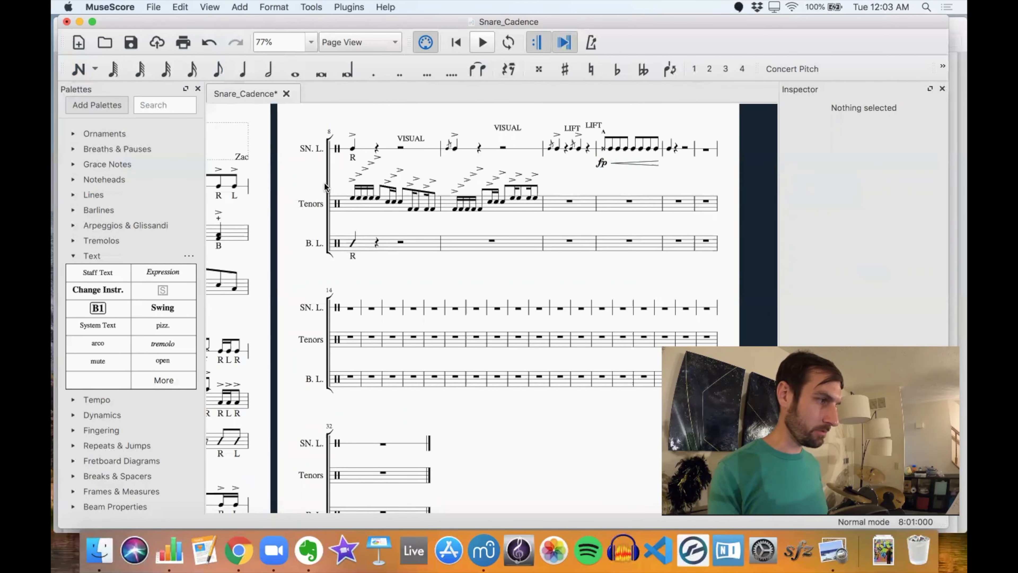
pyautogui.click(352, 239)
pyautogui.press('Down')
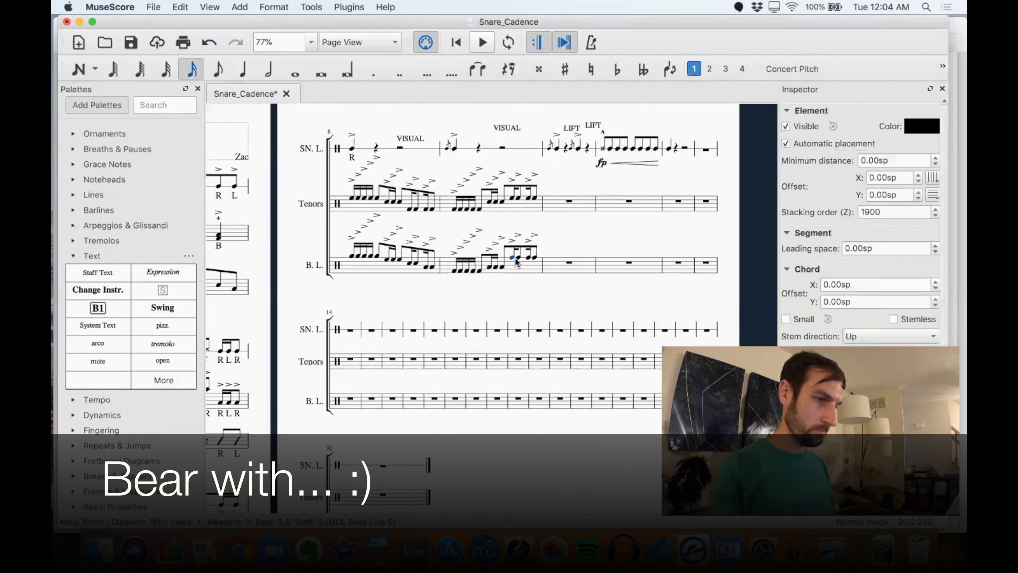
# - Add the sticking R L R L R R L R R L R L beneath the Tenors' run in each of measures 8 and 9
pyautogui.keyDown('ctrl'); pyautogui.scroll(-3, 609, 236); pyautogui.keyUp('ctrl')
pyautogui.click(420, 208)
pyautogui.click(239, 8)
pyautogui.moveTo(249, 90)
pyautogui.click(352, 261)
pyautogui.write('R L R L R R L R R L R L R L R L R R L R R L R L')
pyautogui.press('Escape')
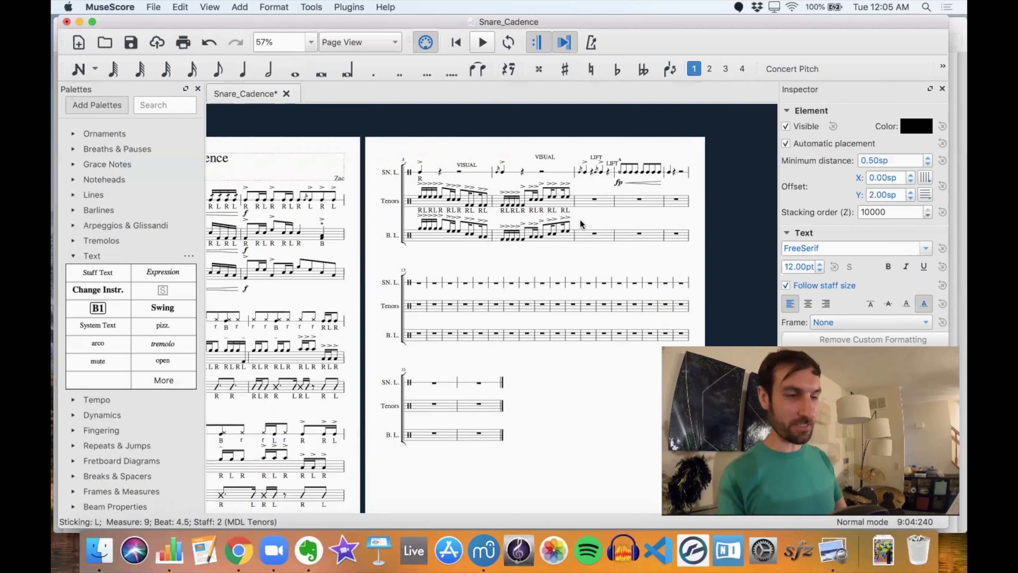
# - In the Tenors' measure 10, enter four sixteenths rising from drum 4 to drum 1, followed by a quarter note on Spock 2
pyautogui.click(592, 210)
pyautogui.keyDown('ctrl'); pyautogui.scroll(5, 592, 209); pyautogui.keyUp('ctrl')
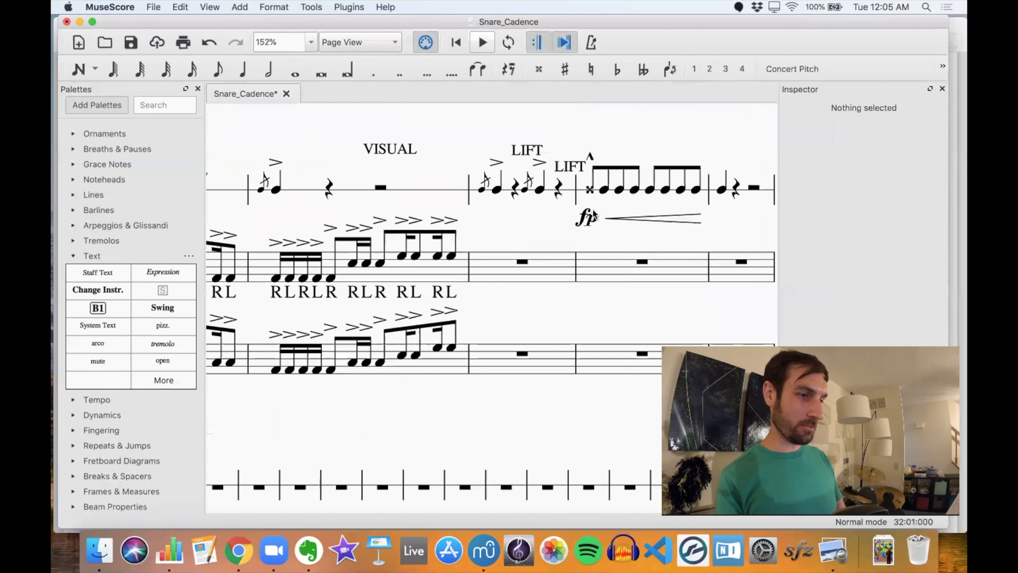
pyautogui.scroll(-4, 593, 213)
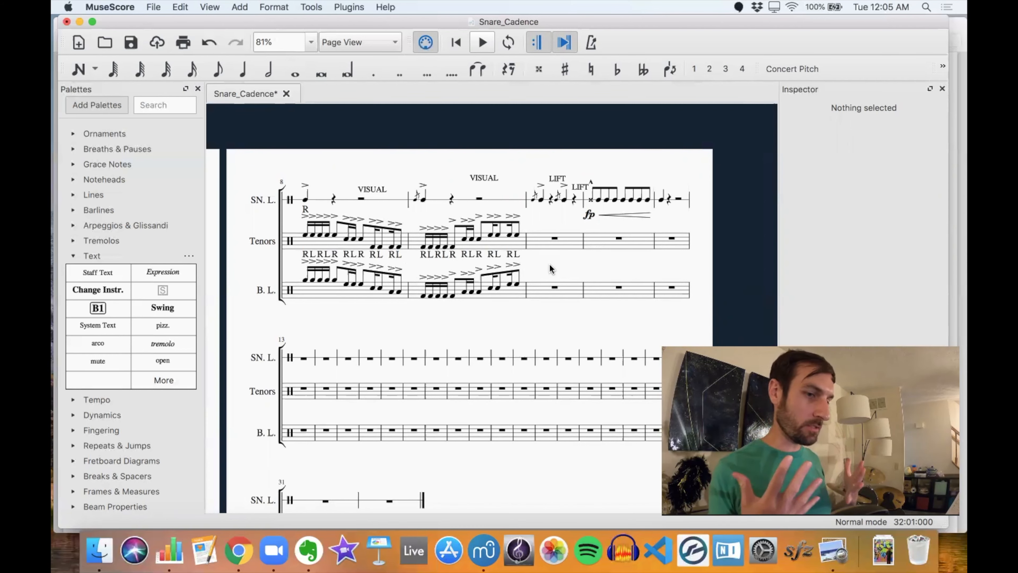
pyautogui.click(549, 249)
pyautogui.press('n')
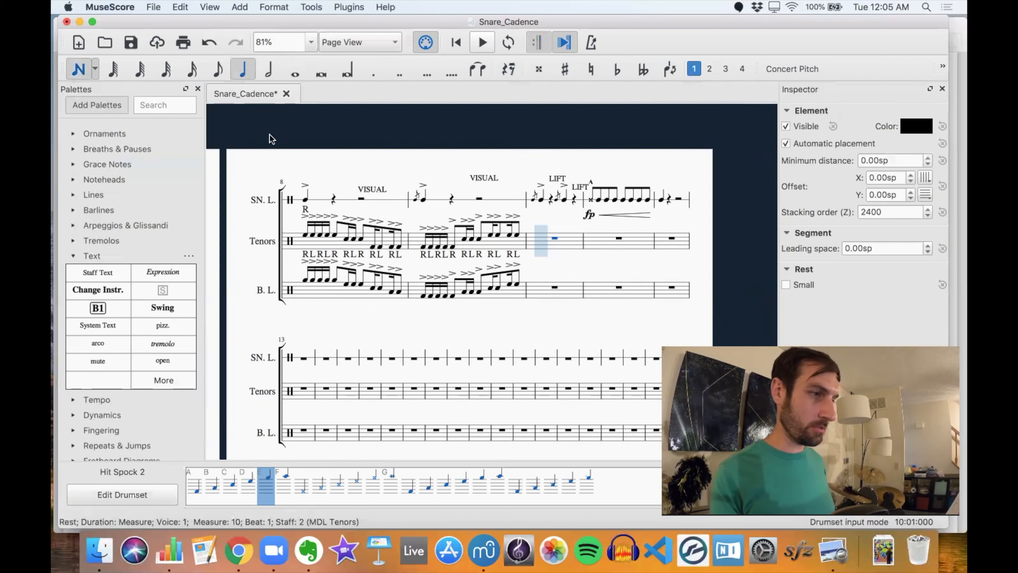
pyautogui.press('3')
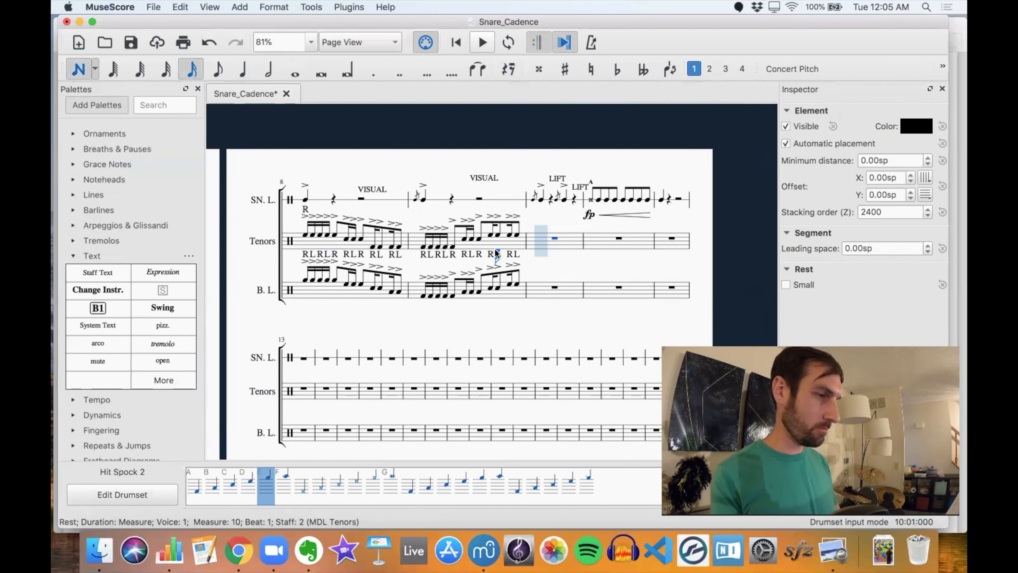
pyautogui.press('a')
pyautogui.press('b')
pyautogui.press('c')
pyautogui.press('d')
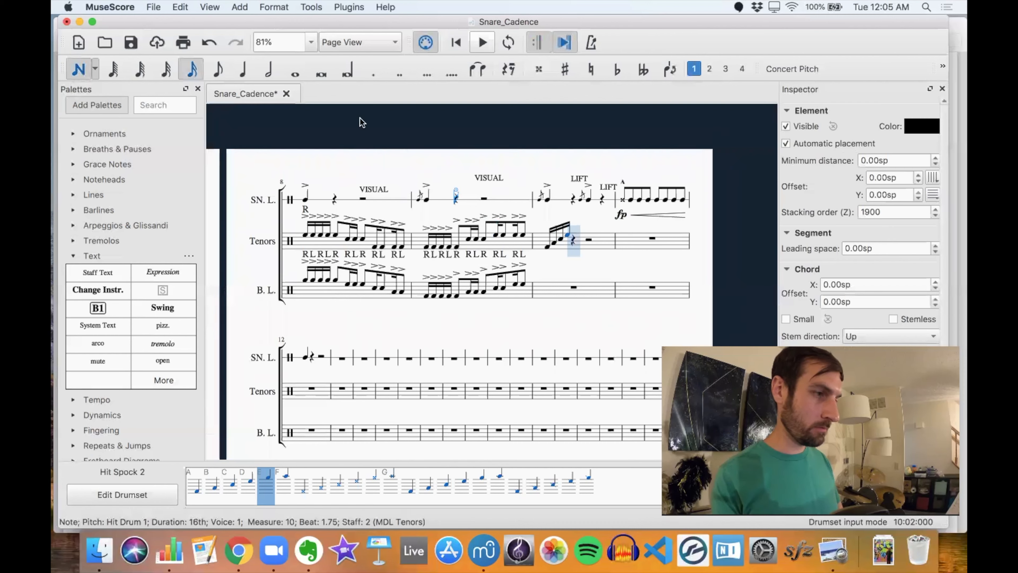
pyautogui.click(243, 71)
pyautogui.press('e')
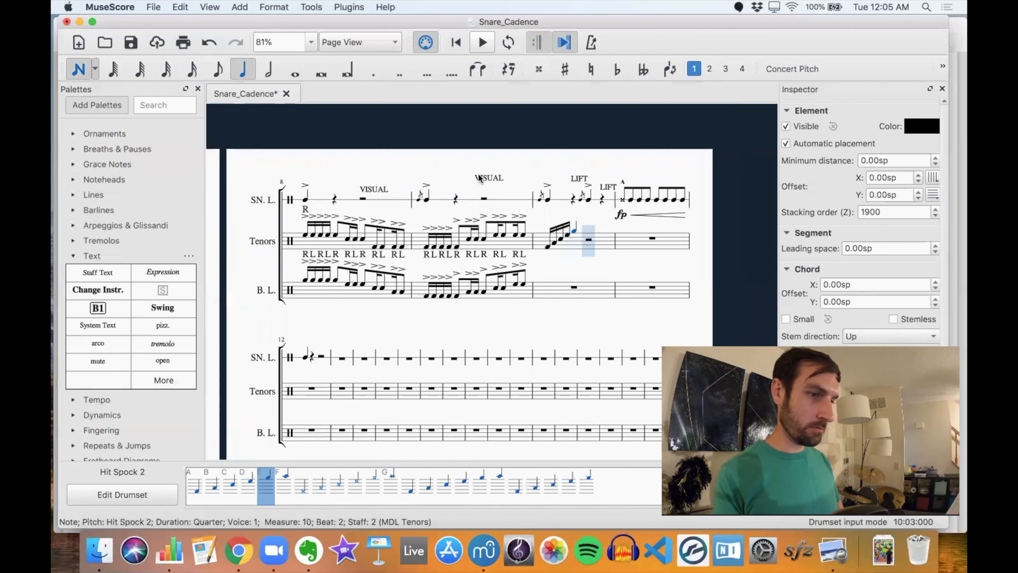
pyautogui.press('Escape')
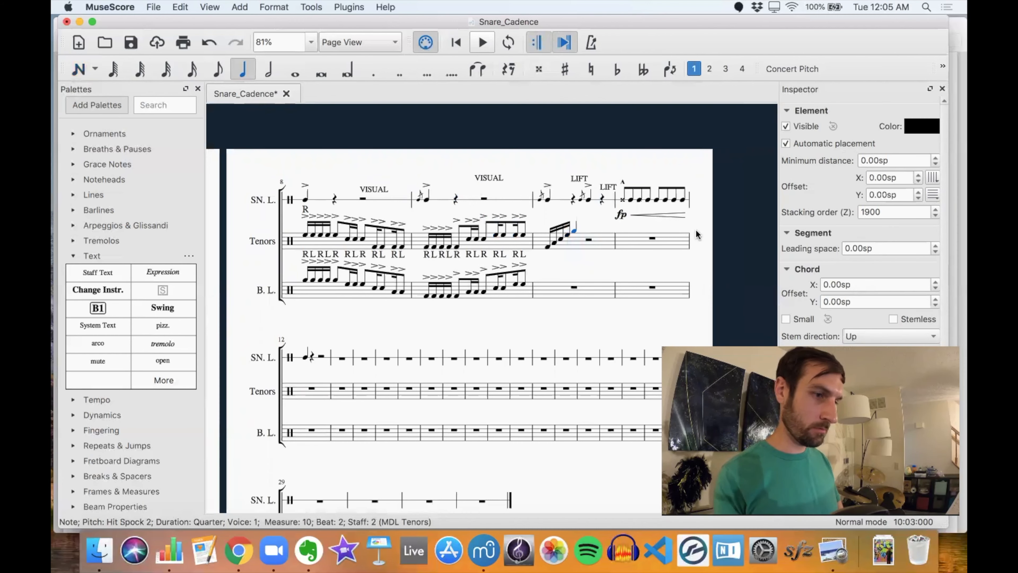
# - Copy the Tenors' rising figure from beats 1 and 2 of measure 10 to beat 3 of the same measure
pyautogui.click(548, 248)
pyautogui.keyDown('shift'); pyautogui.click(572, 236); pyautogui.keyUp('shift')
pyautogui.press('super+c')
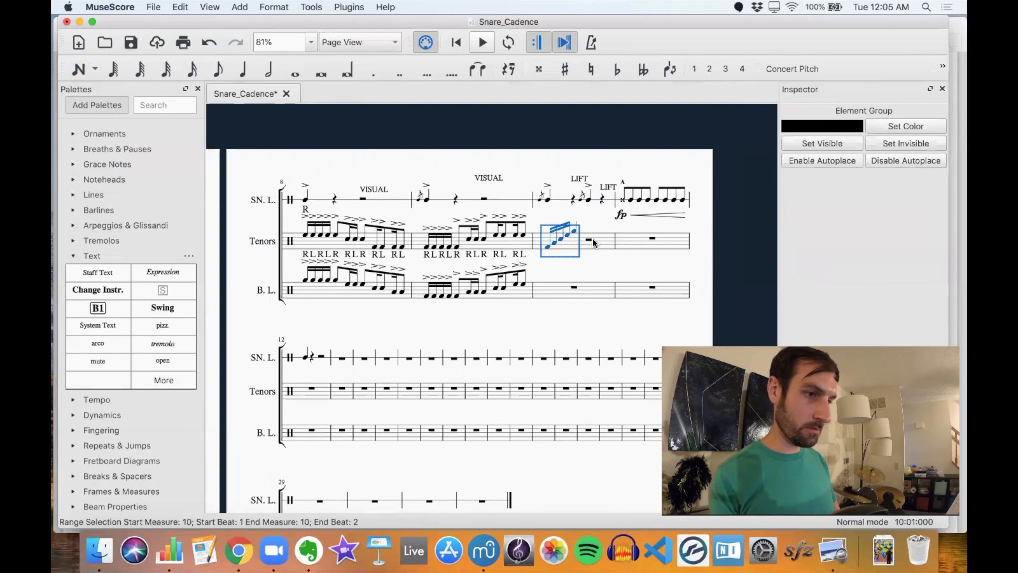
pyautogui.click(589, 239)
pyautogui.press('super+v')
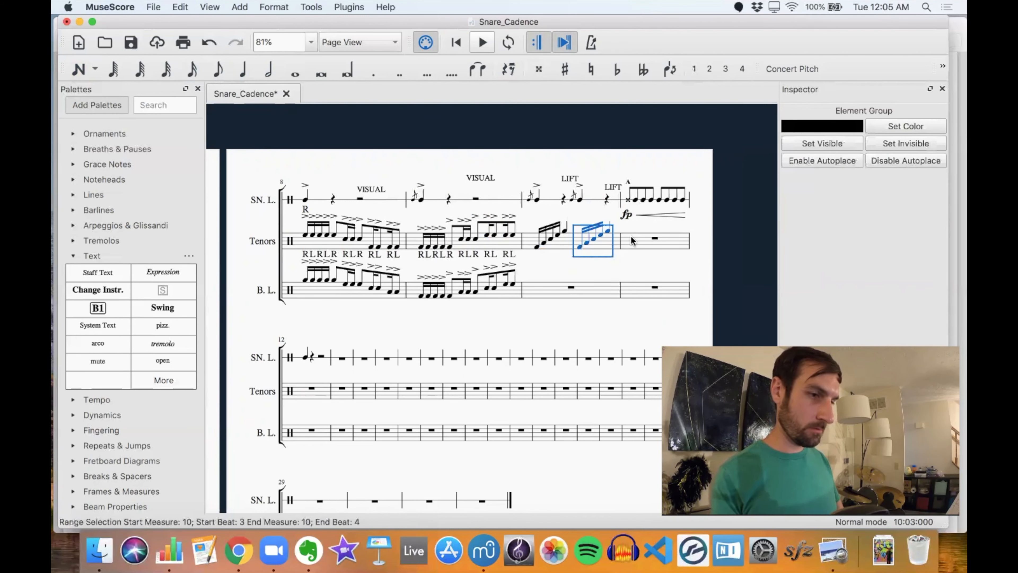
pyautogui.click(666, 234)
# - Enter a unison quarter note on beat 1 of the bass line's measure 10
pyautogui.click(560, 292)
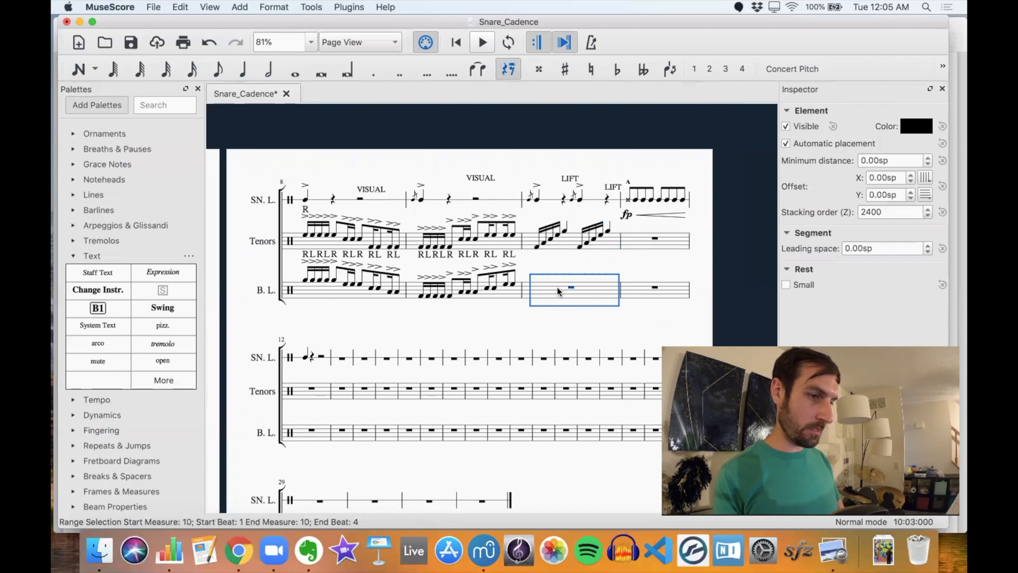
pyautogui.click(243, 69)
pyautogui.click(364, 108)
pyautogui.click(531, 285)
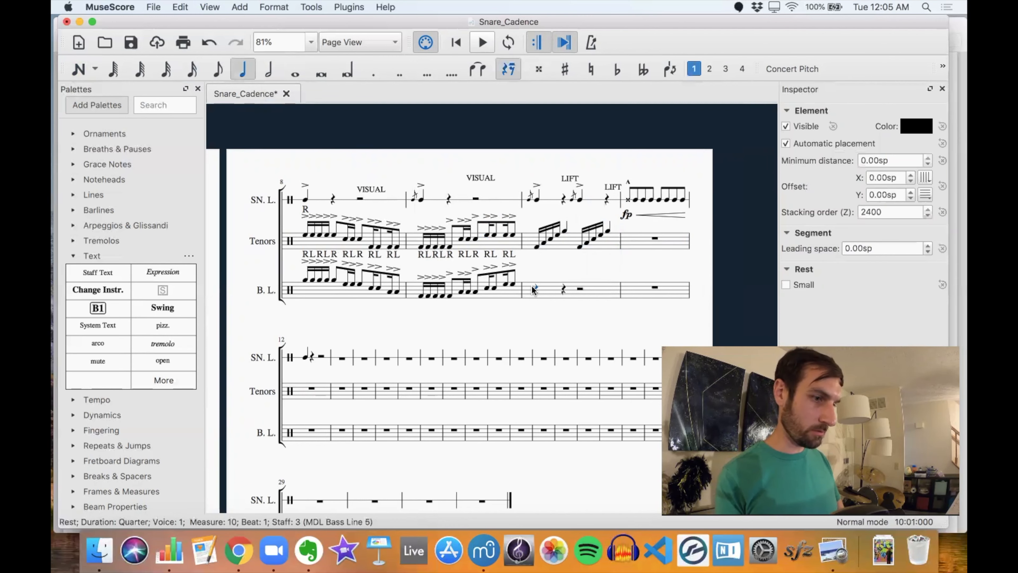
pyautogui.press('n')
pyautogui.click(531, 286)
pyautogui.press('Escape')
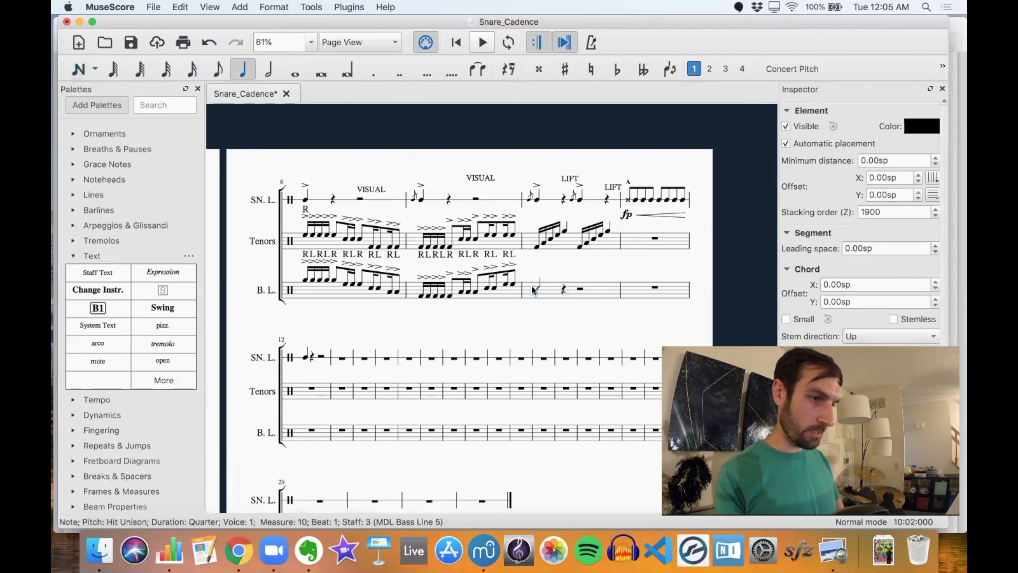
# - Enter four 32nd notes on drum 1 at beat 2 of the bass line's measure 10
pyautogui.click(564, 289)
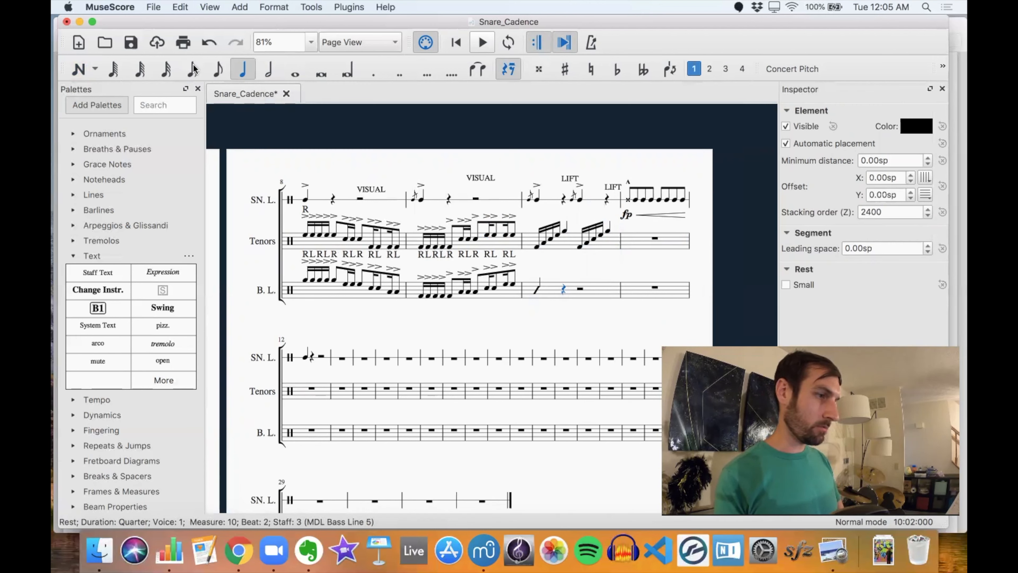
pyautogui.click(174, 71)
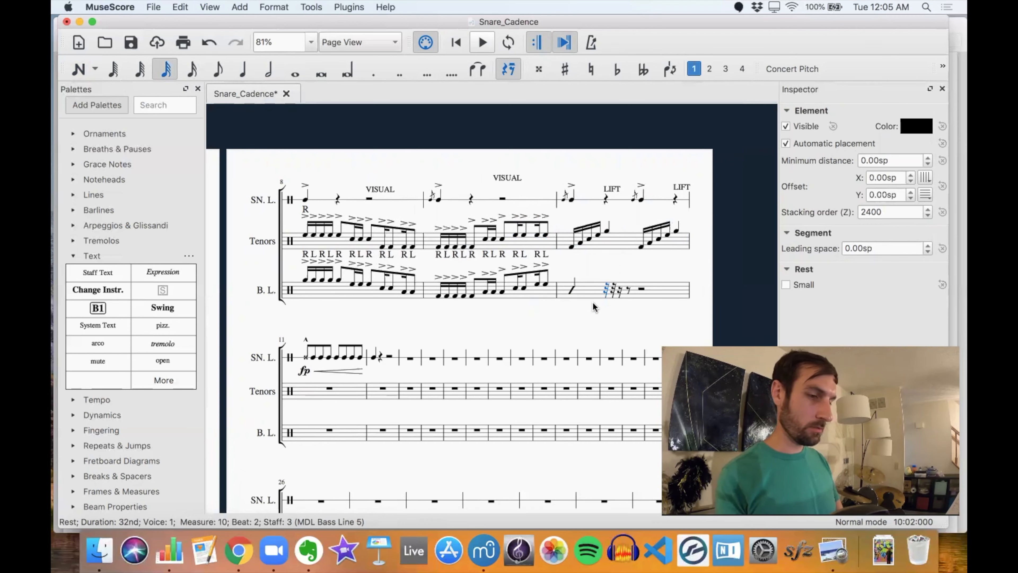
pyautogui.press('n')
pyautogui.press('f')
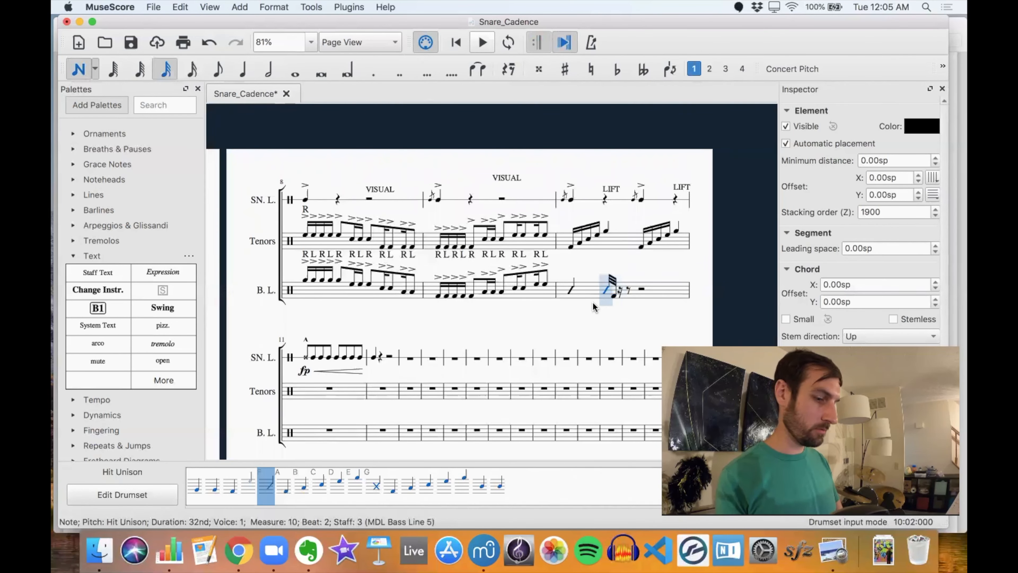
pyautogui.press('g')
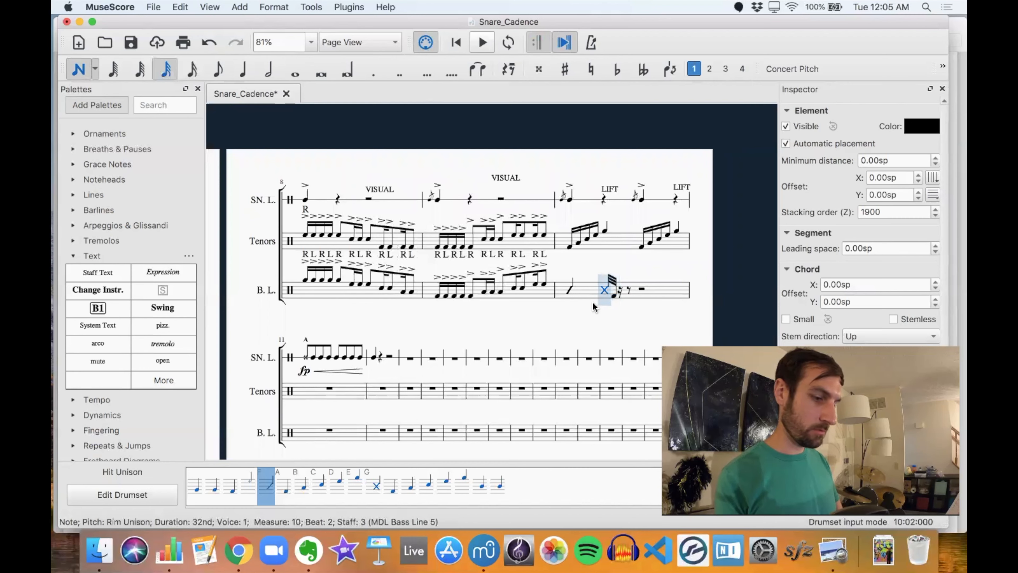
pyautogui.press('a')
pyautogui.press('a')
pyautogui.press('a')
pyautogui.press('a')
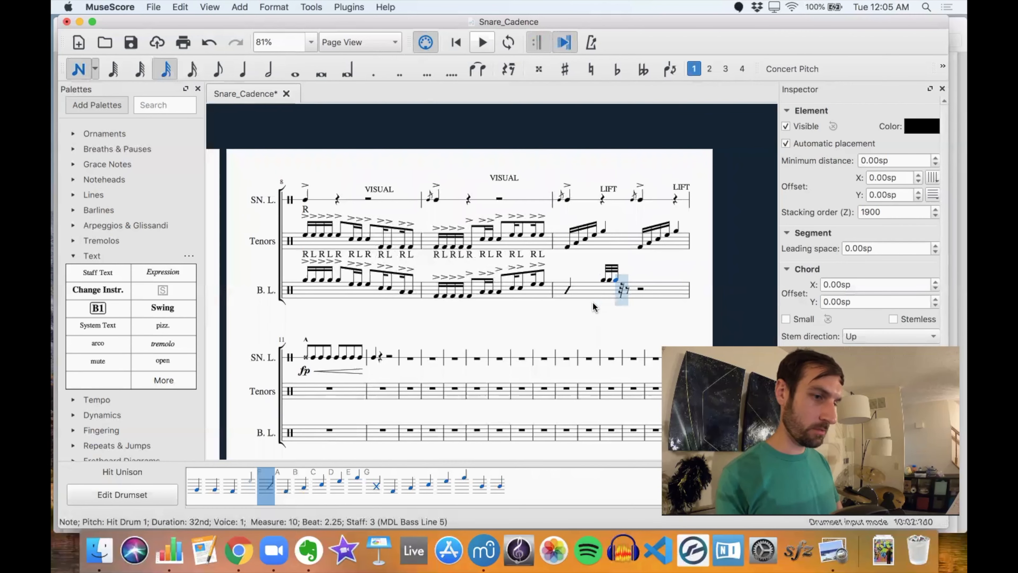
# - Complete beat 2 of the bass line's measure 10 with four 32nd notes on drum 2
pyautogui.press('b')
pyautogui.press('b')
pyautogui.press('b')
pyautogui.press('b')
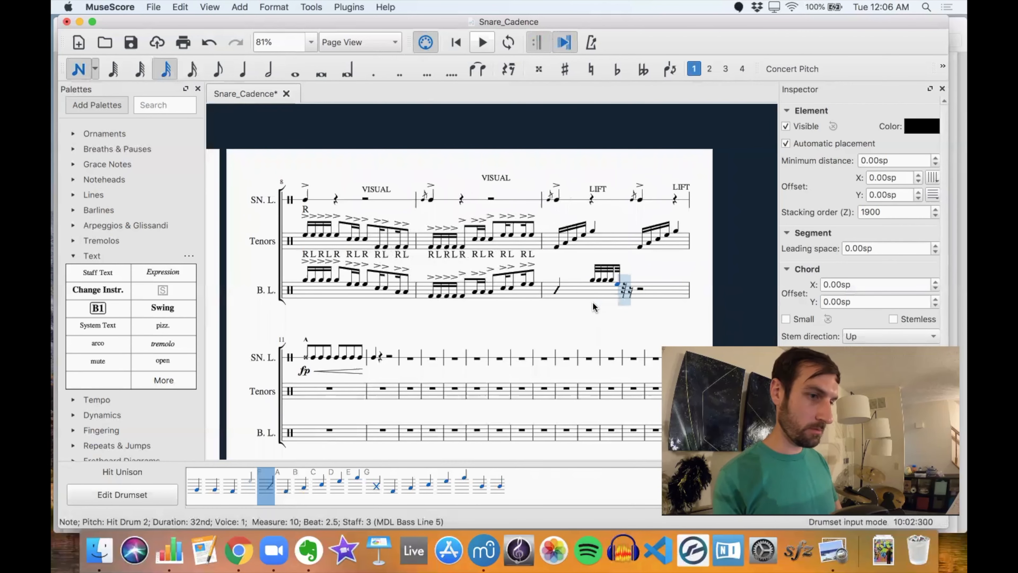
pyautogui.press('Escape')
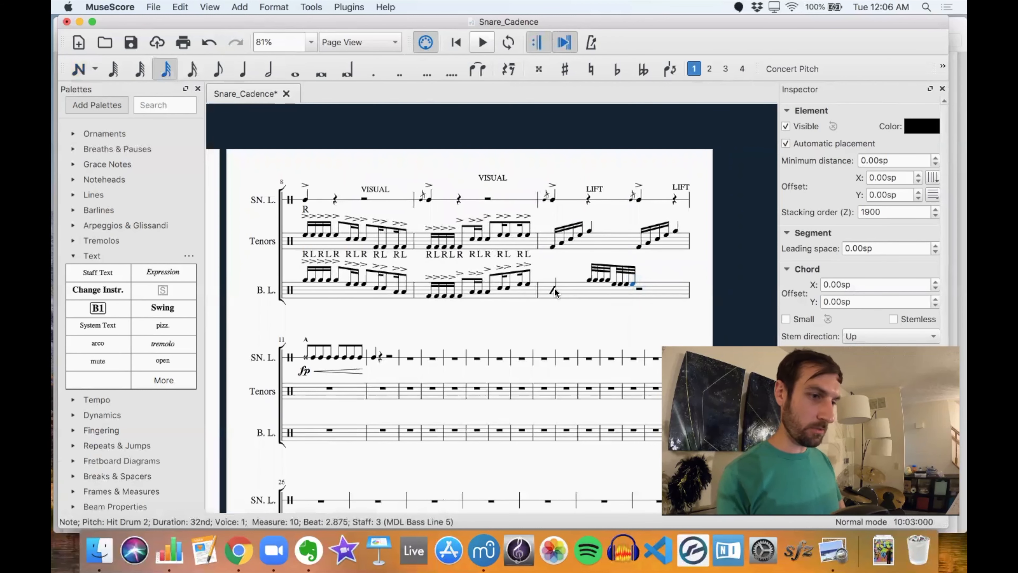
# - Copy the bass line's unison note and 32nd notes from the first half of measure 10 to beat 3
pyautogui.click(553, 288)
pyautogui.keyDown('shift'); pyautogui.click(634, 283); pyautogui.keyUp('shift')
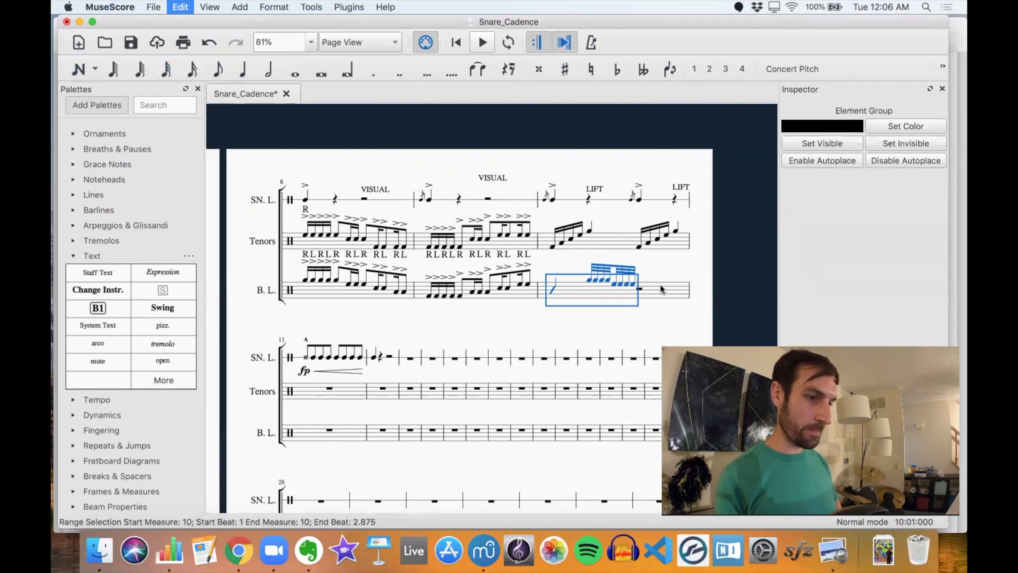
pyautogui.click(639, 288)
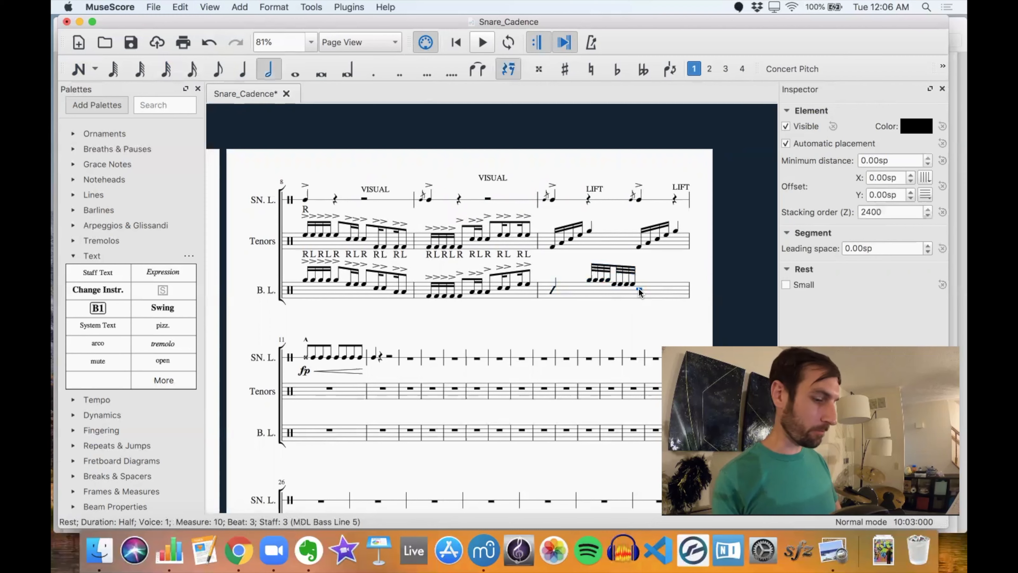
pyautogui.hotkey('ctrl', 'v')
pyautogui.hscroll(2, 463, 357)
pyautogui.scroll(1, 462, 358)
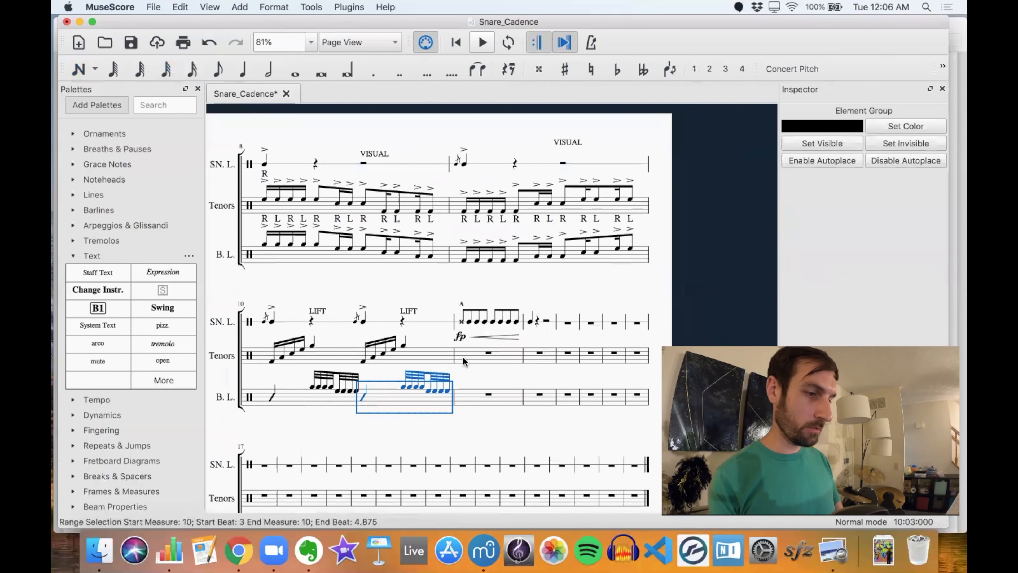
# - Enter an eighth note on drum 1 at beat 1 of the bass line's measure 11
pyautogui.click(472, 392)
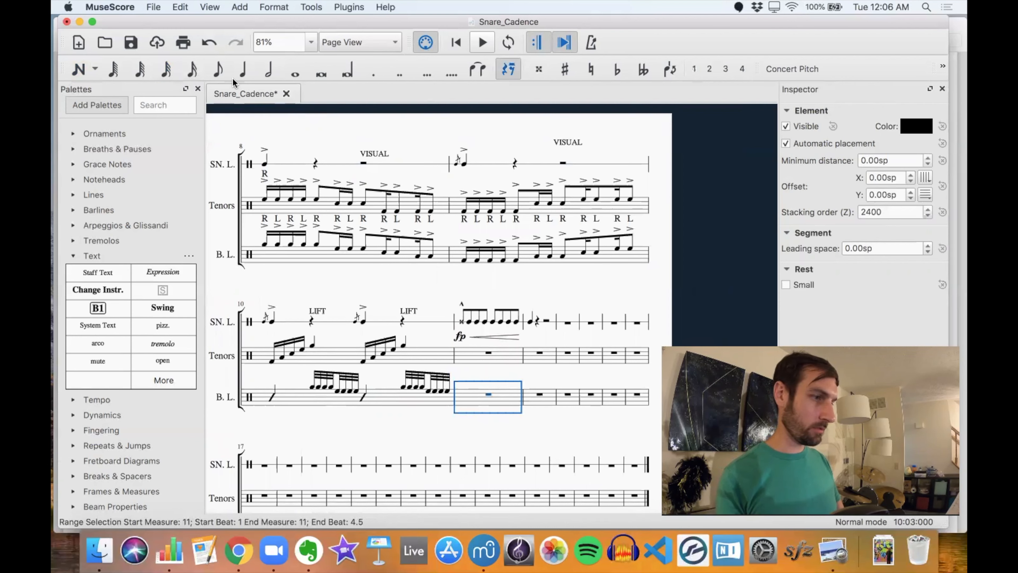
pyautogui.click(218, 70)
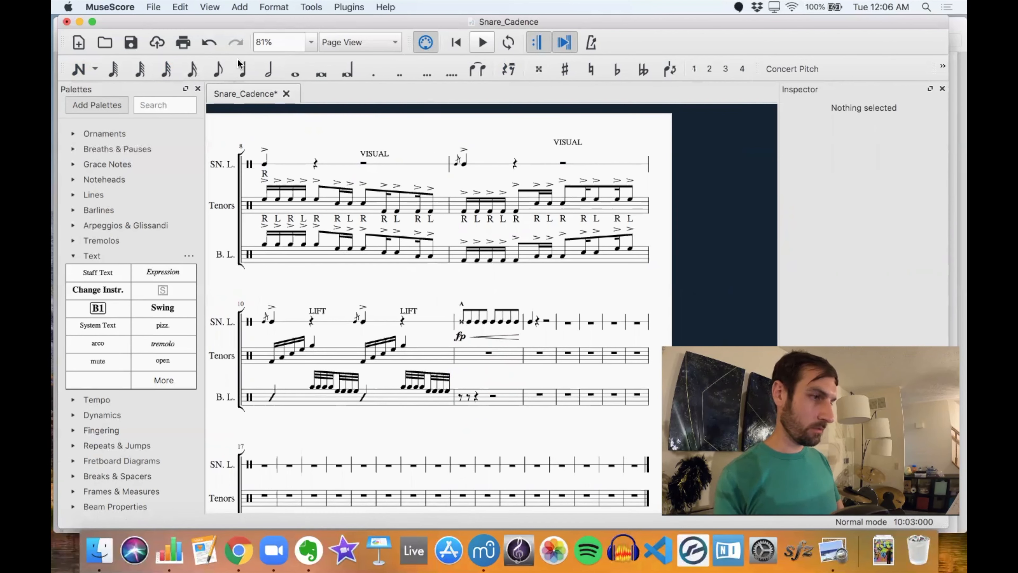
pyautogui.press('n')
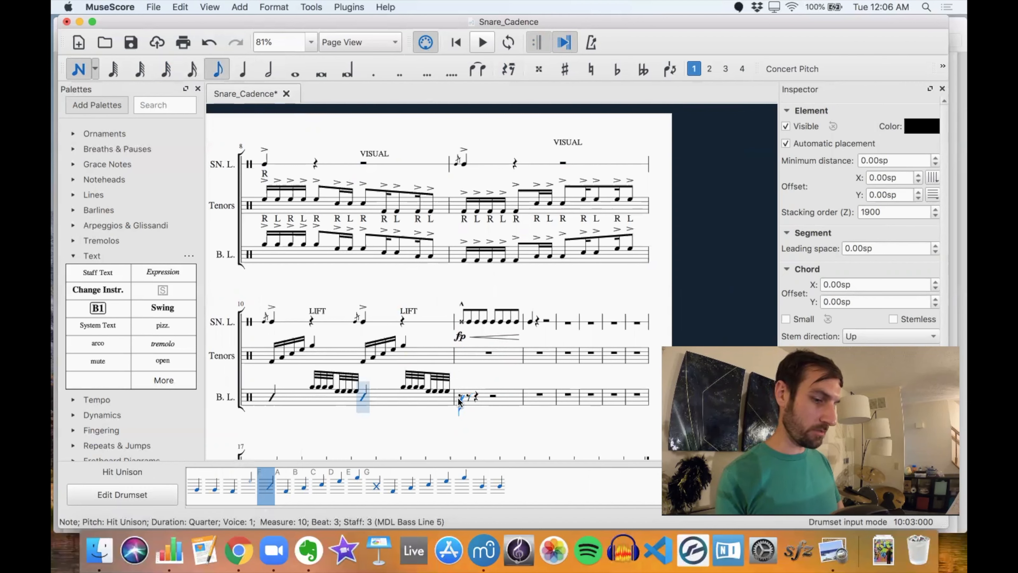
pyautogui.press('Escape')
pyautogui.press('n')
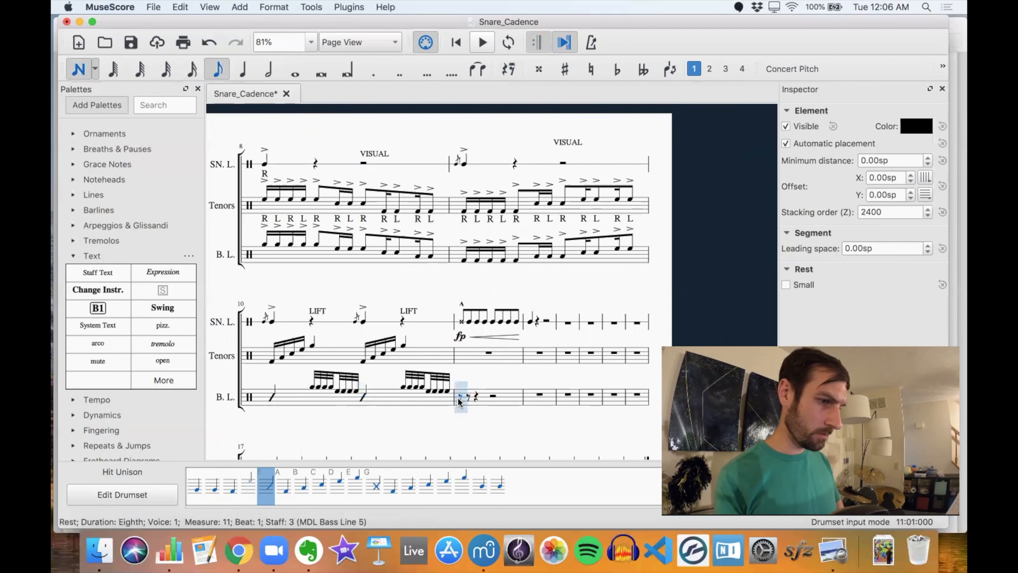
pyautogui.click(458, 401)
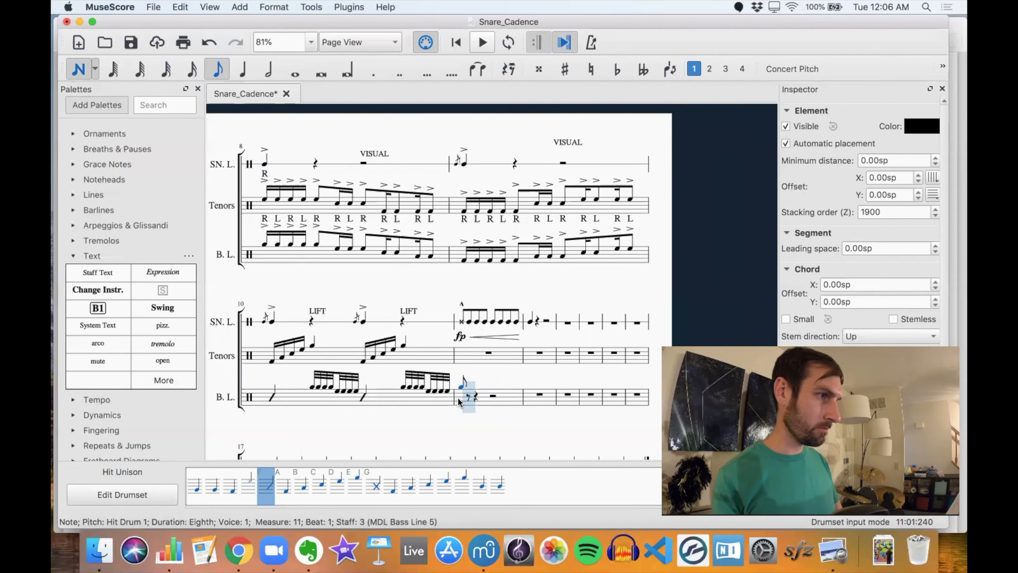
# - Divide beats 3 and 4 of the bass line's measure 11 into eighth rests and make the first one a sixteenth-note triplet
pyautogui.press('Right')
pyautogui.press('Right')
pyautogui.press('Right')
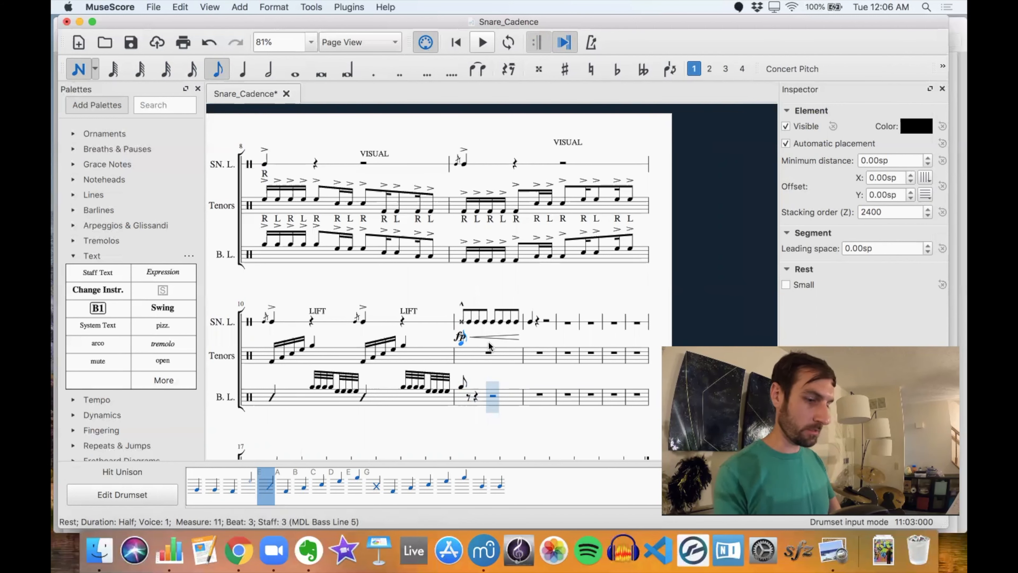
pyautogui.press('Escape')
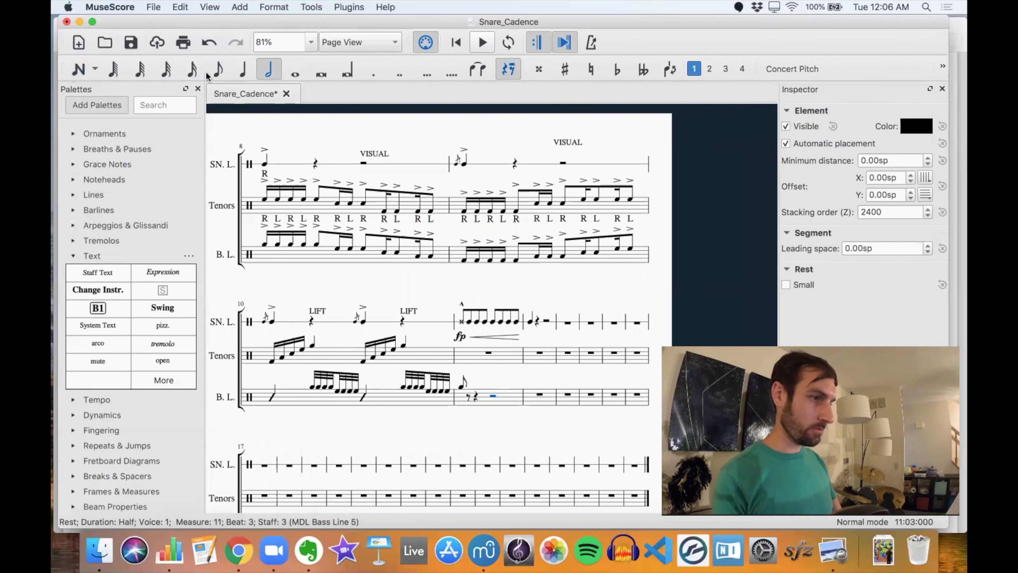
pyautogui.click(218, 69)
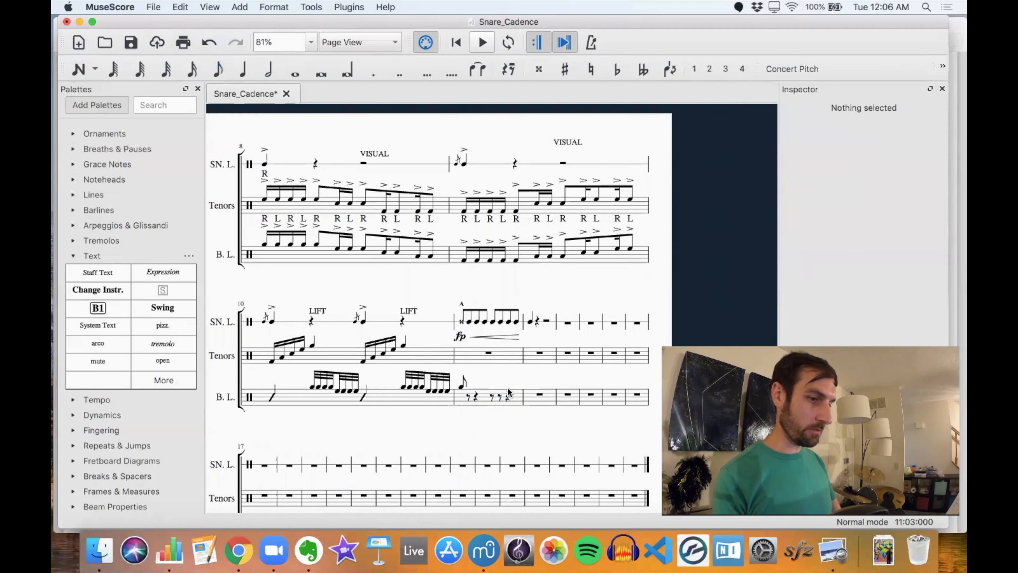
pyautogui.click(507, 397)
pyautogui.click(217, 70)
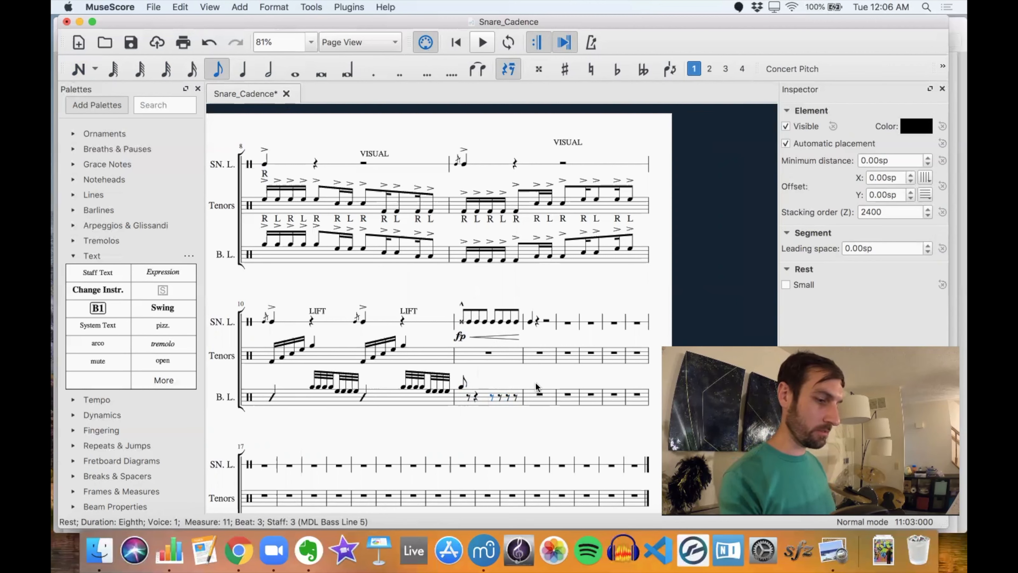
pyautogui.hotkey('ctrl', '3')
pyautogui.press('Escape')
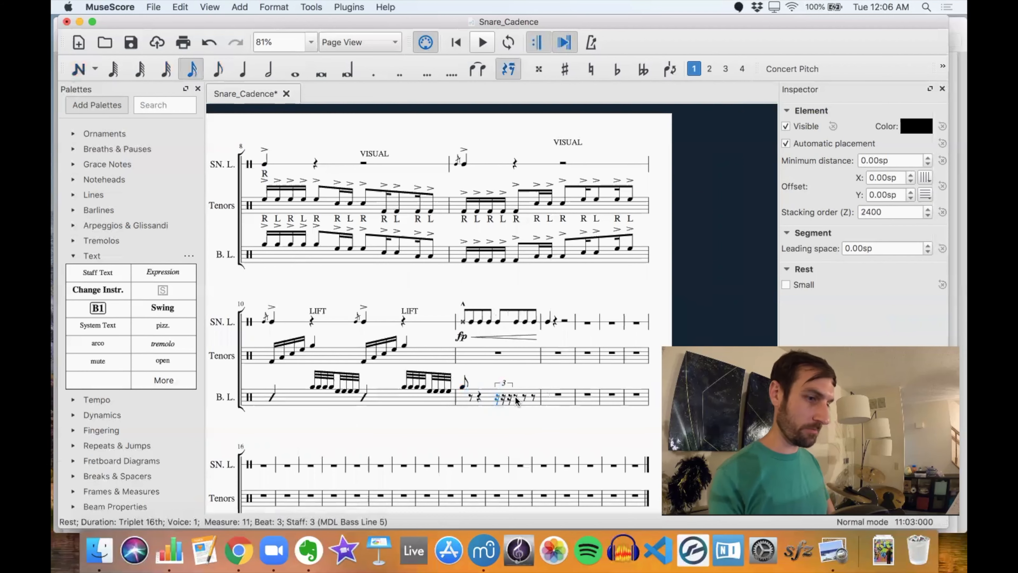
# - Convert the remaining three eighth rests in beats 3 and 4 of the bass line's measure 11 into sixteenth-note triplets
pyautogui.click(516, 398)
pyautogui.press('super+3')
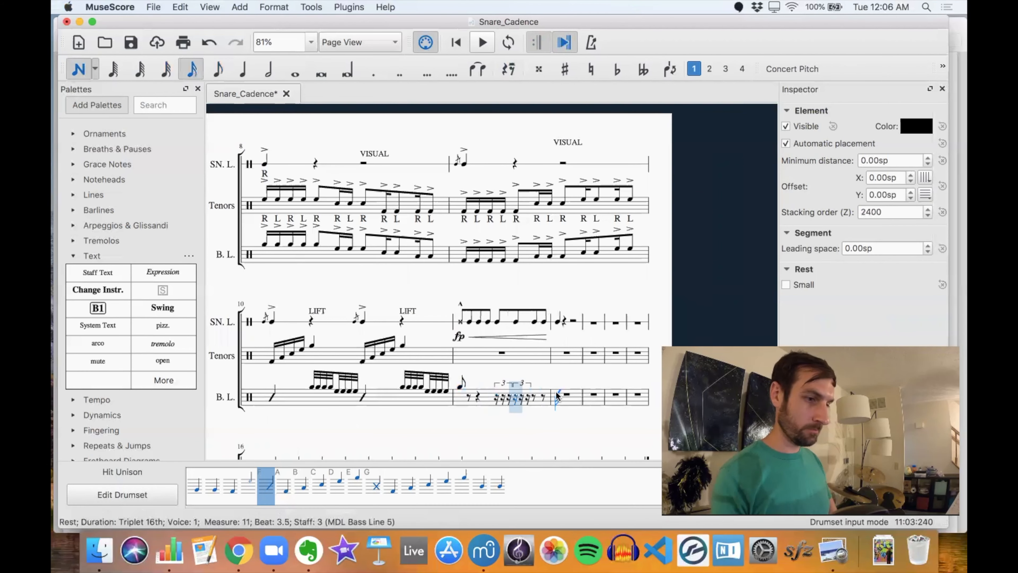
pyautogui.press('Escape')
pyautogui.click(542, 398)
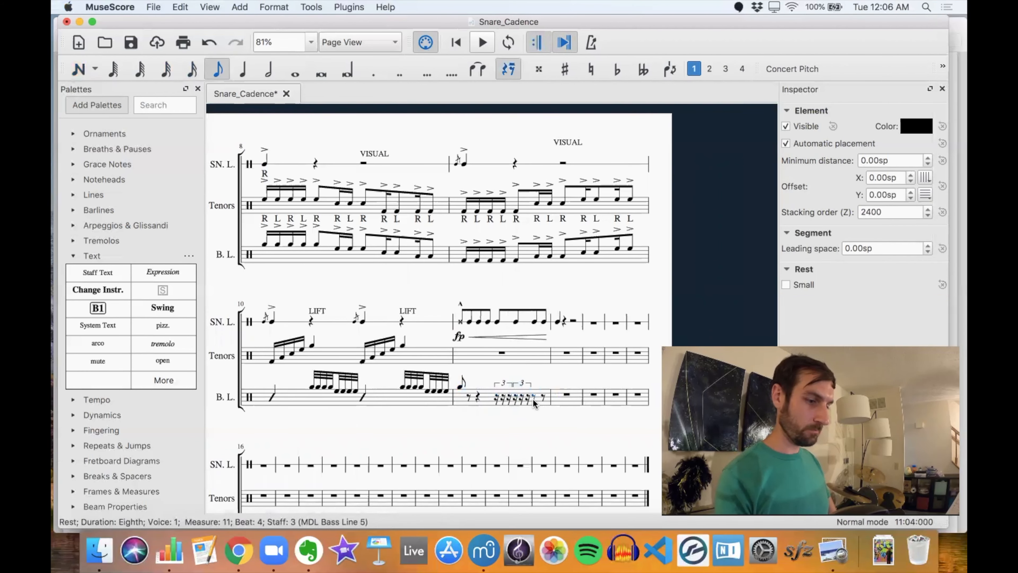
pyautogui.press('super+3')
pyautogui.press('Escape')
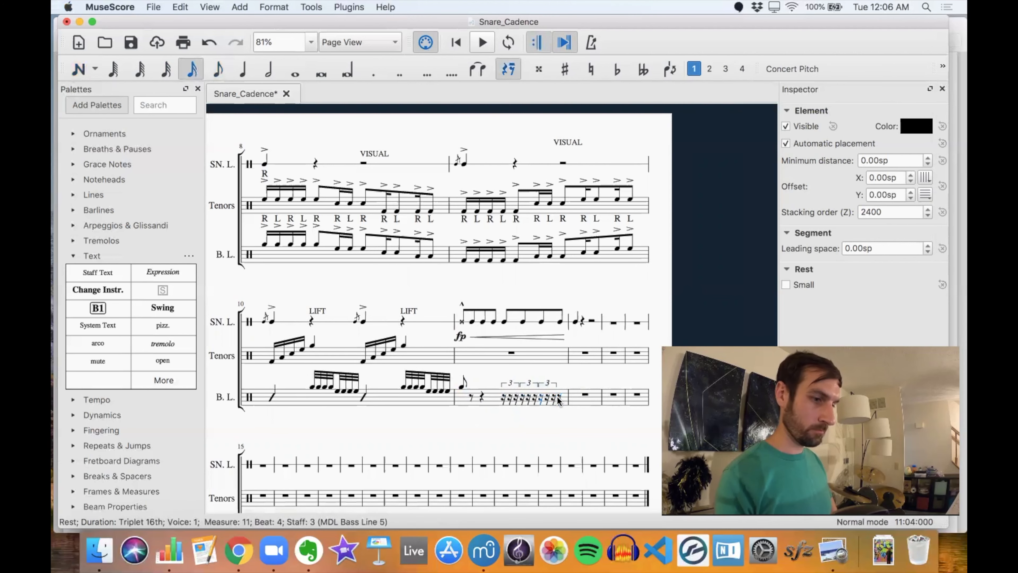
pyautogui.click(560, 396)
pyautogui.press('super+3')
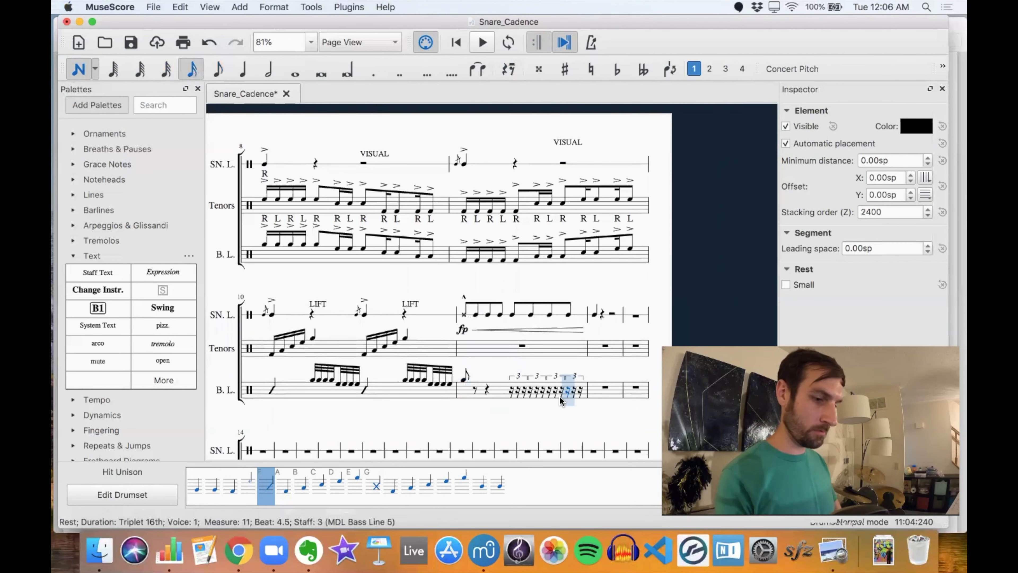
pyautogui.press('Escape')
# - Fill the four triplets in the bass line's measure 11 with three notes each on drums 1, 2, 3 and 4, in descending order
pyautogui.click(512, 393)
pyautogui.press('n')
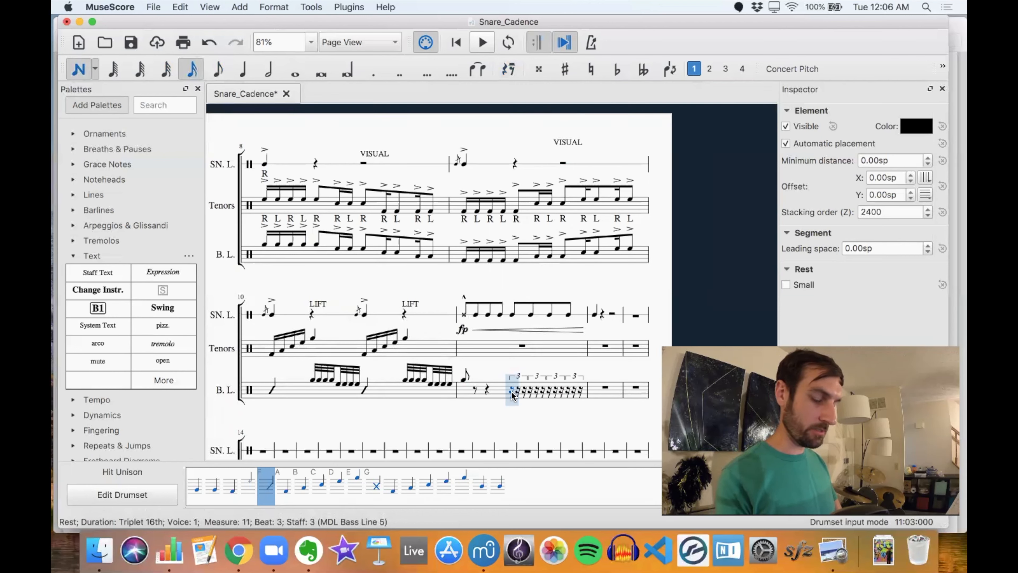
pyautogui.press('f')
pyautogui.press('e')
pyautogui.press('e')
pyautogui.press('d')
pyautogui.press('d')
pyautogui.press('d')
pyautogui.press('c')
pyautogui.press('c')
pyautogui.press('c')
pyautogui.press('b')
pyautogui.press('b')
pyautogui.press('b')
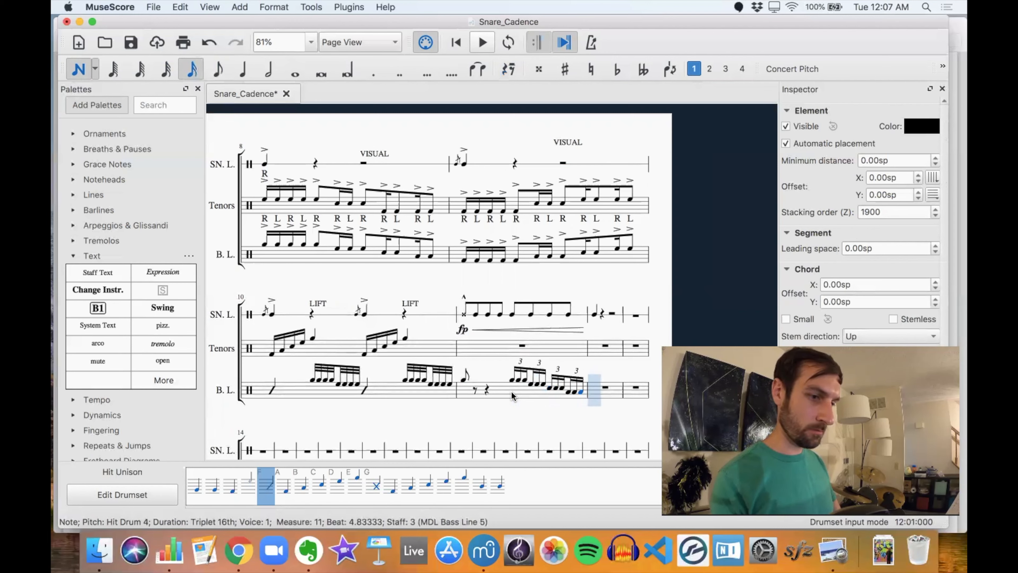
# - Enter a unison hit on beat 1 of the bass line's measure 12 and make it a quarter note
pyautogui.press('f')
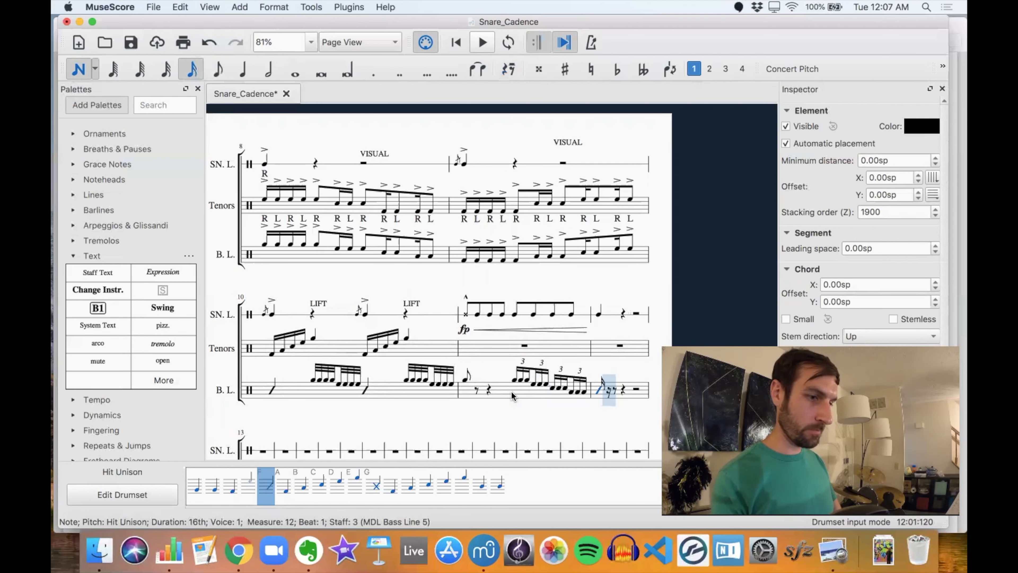
pyautogui.press('Escape')
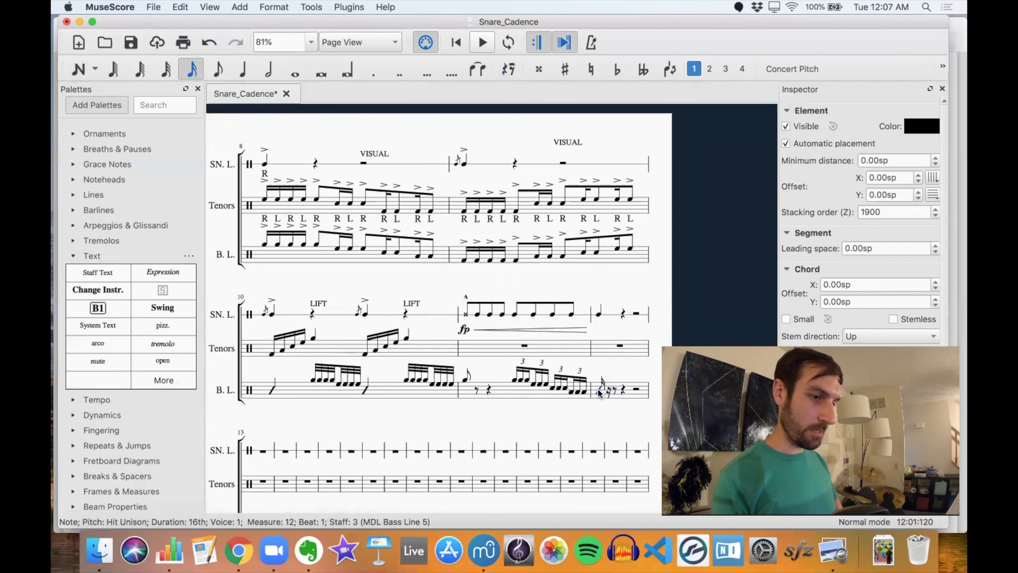
pyautogui.click(242, 69)
pyautogui.press('n')
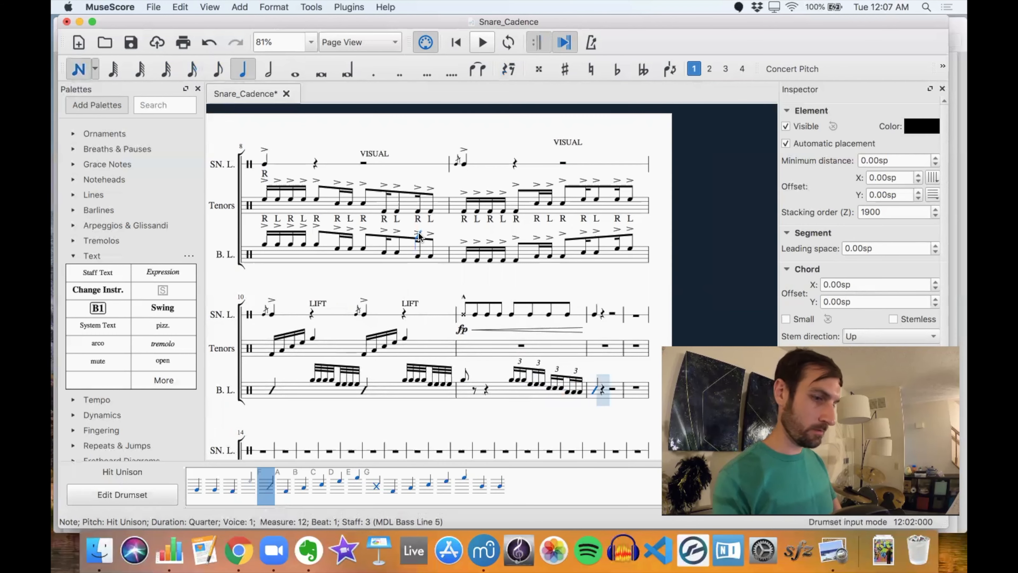
pyautogui.press('Escape')
# - Enter a quarter-note rim shot on Spock 1 at beat 1 of the tenors' measure 11
pyautogui.scroll(-3, 481, 351)
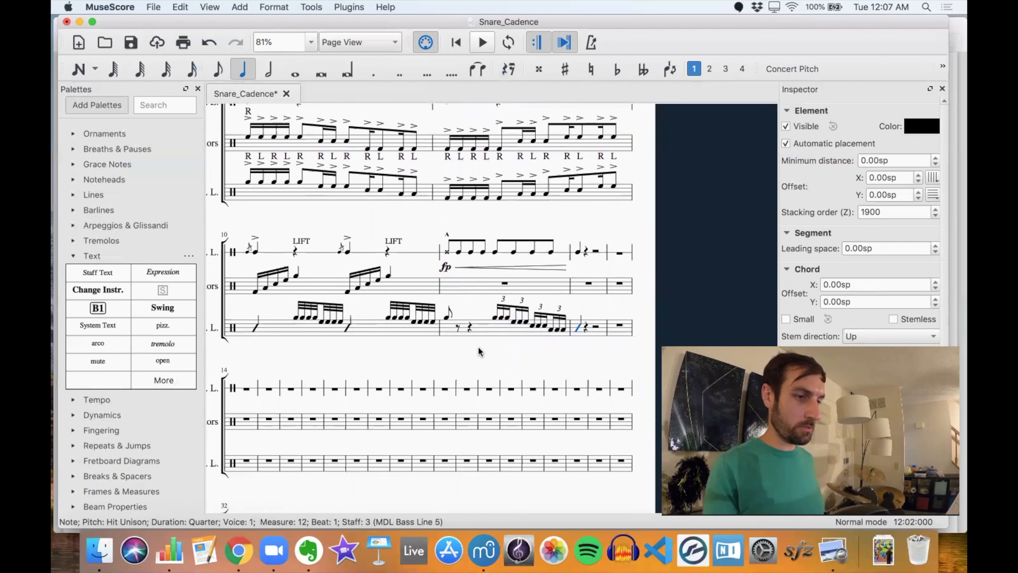
pyautogui.click(506, 288)
pyautogui.click(504, 283)
pyautogui.press('n')
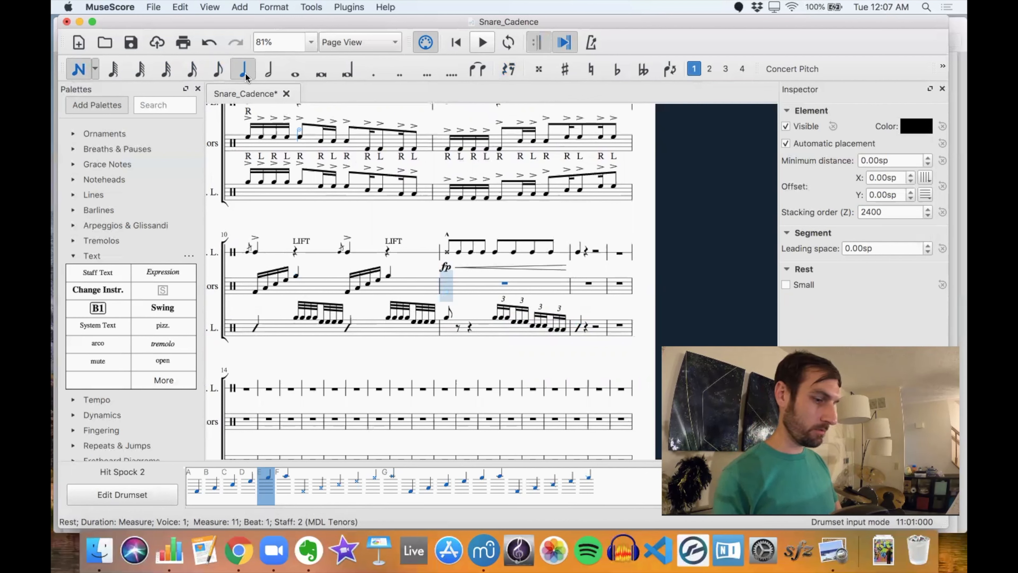
pyautogui.press('g')
pyautogui.press('Left')
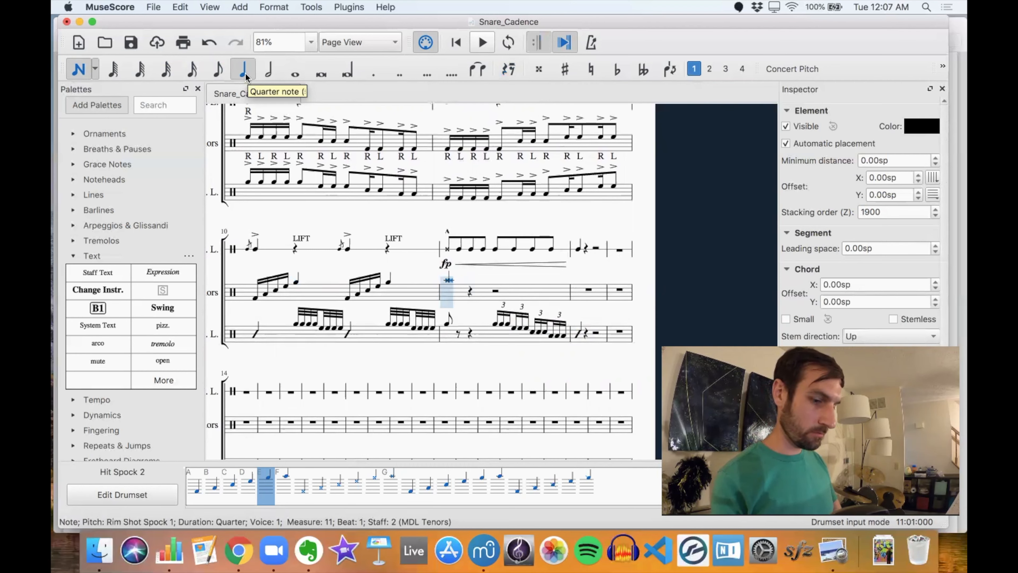
pyautogui.press('Escape')
pyautogui.press('Down')
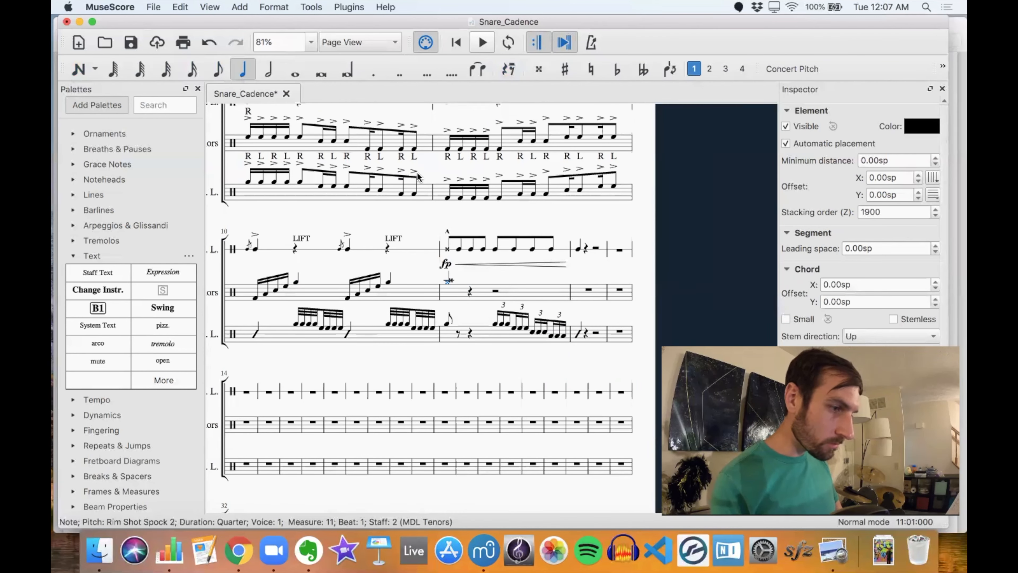
pyautogui.press('Up')
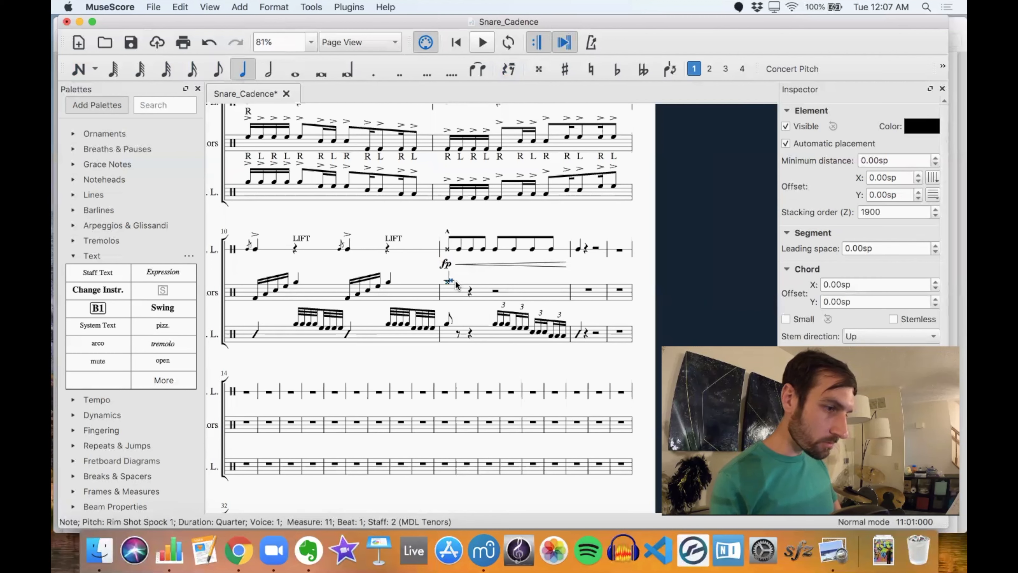
# - Add a marcato to the tenors' rim shot at beat 1 of measure 11
pyautogui.keyDown('shift'); pyautogui.click(447, 285); pyautogui.keyUp('shift')
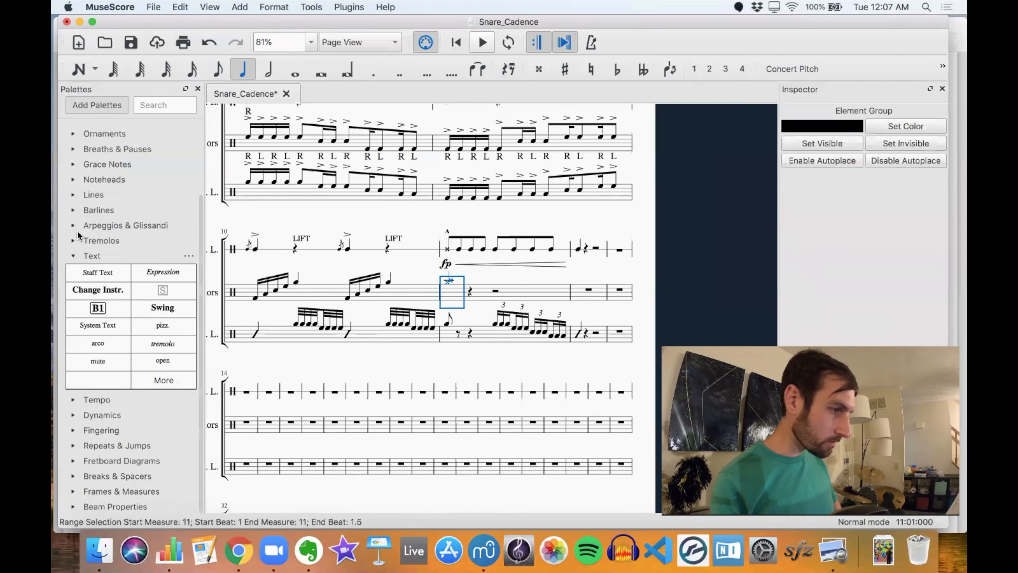
pyautogui.click(73, 255)
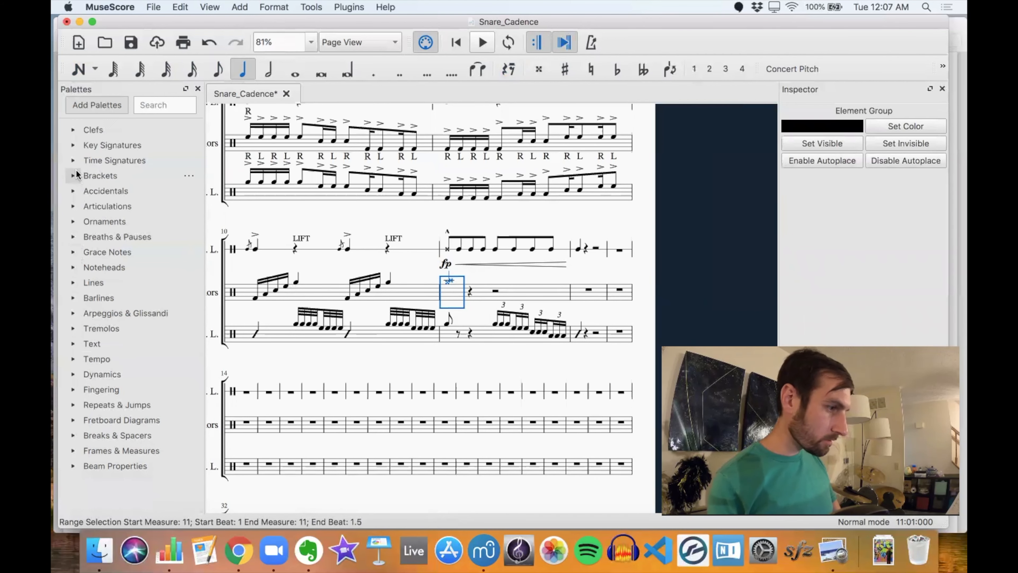
pyautogui.click(73, 206)
pyautogui.click(82, 270)
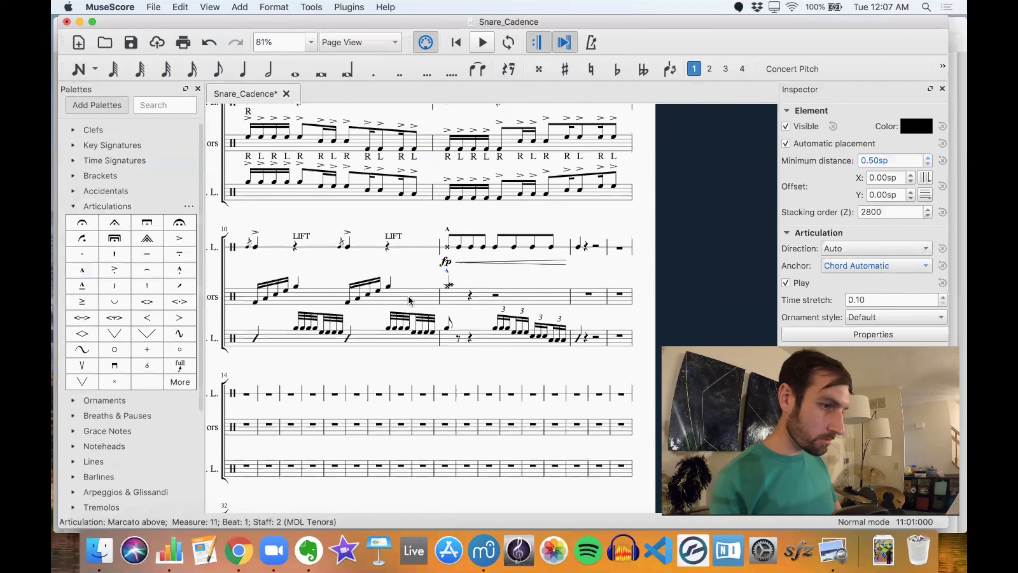
# - Enter six eighth notes on drum 4 across beats 2 to 4 of the tenors' measure 11
pyautogui.click(470, 296)
pyautogui.press('n')
pyautogui.click(216, 70)
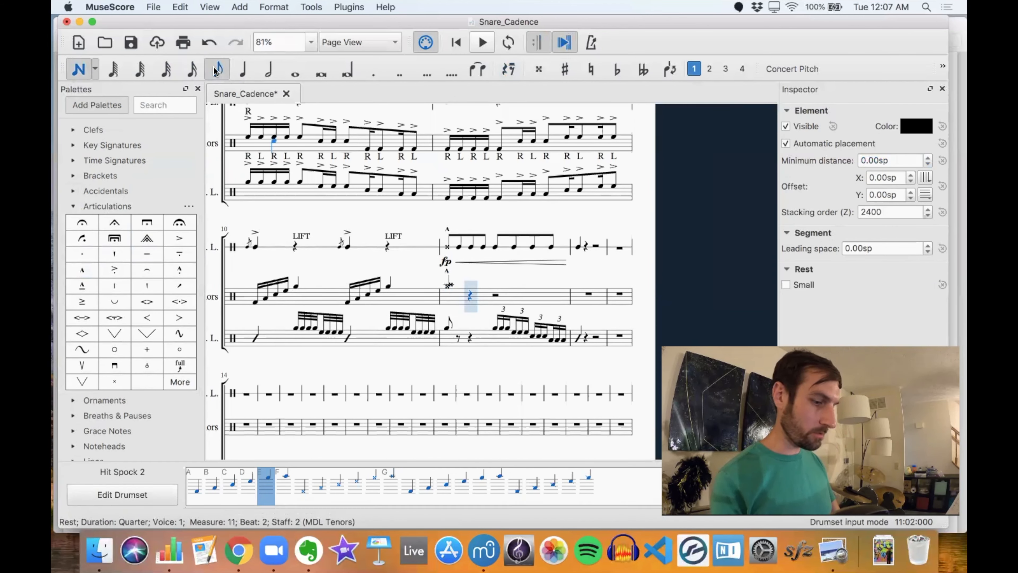
pyautogui.press('e')
pyautogui.press('e')
pyautogui.press('e')
pyautogui.press('e')
pyautogui.press('e')
pyautogui.press('e')
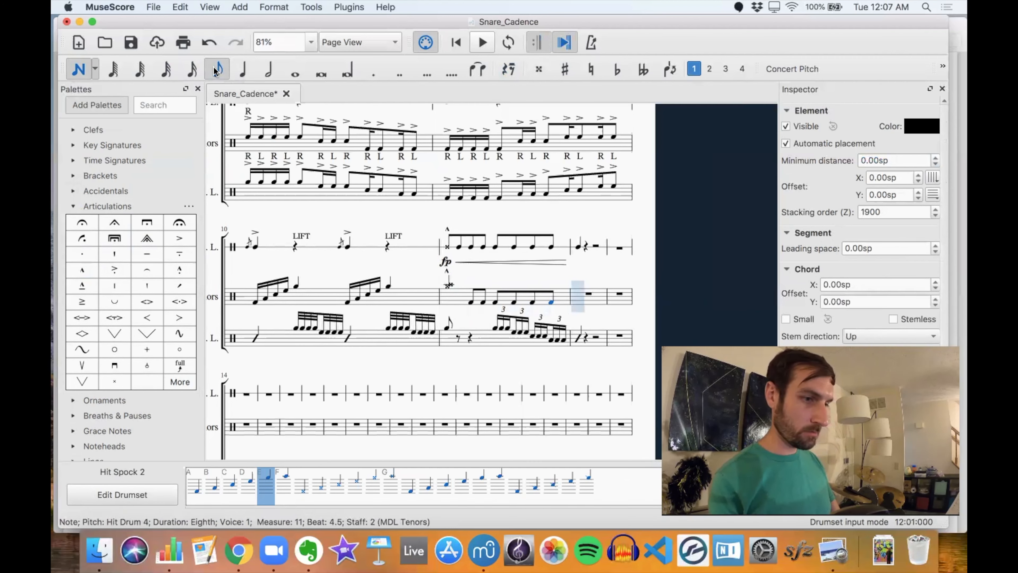
# - Enter a quarter note on drum 4 at beat 1 of the tenors' measure 12
pyautogui.click(243, 71)
pyautogui.press('e')
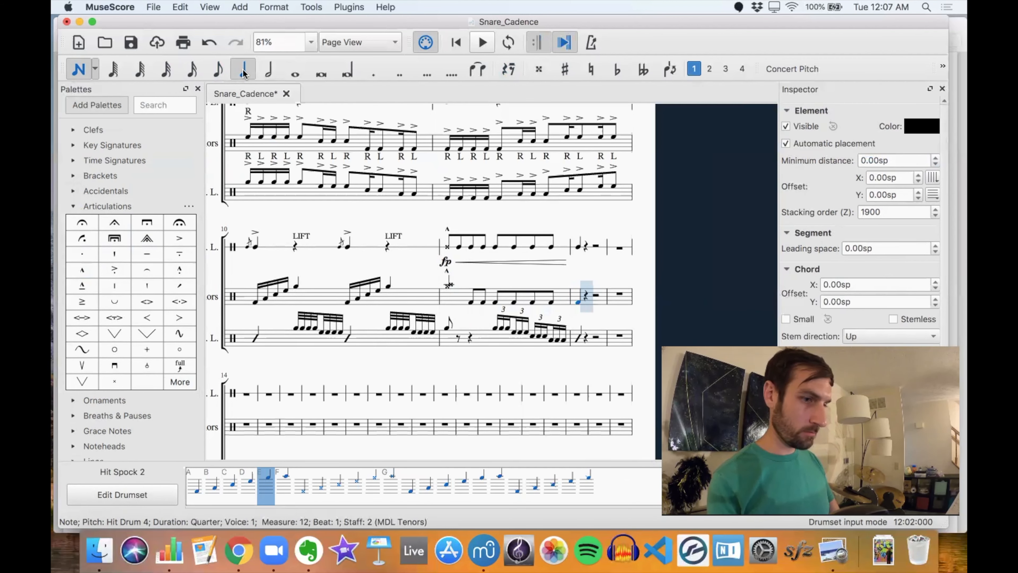
pyautogui.press('Escape')
# - Add acciaccatura grace notes to the tenors' six eighth notes in measure 11 and the quarter note in measure 12
pyautogui.click(472, 302)
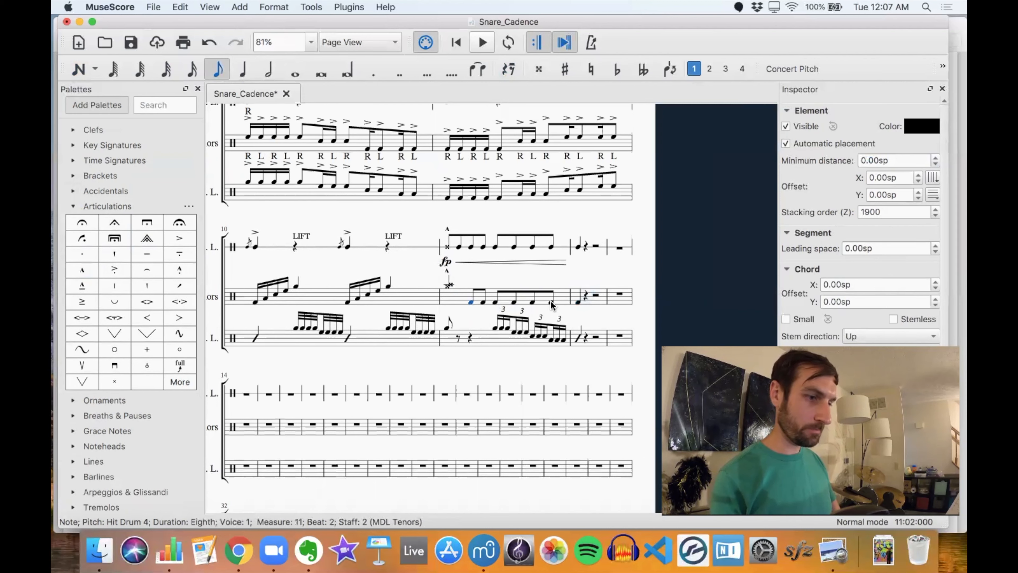
pyautogui.keyDown('shift'); pyautogui.click(551, 305); pyautogui.keyUp('shift')
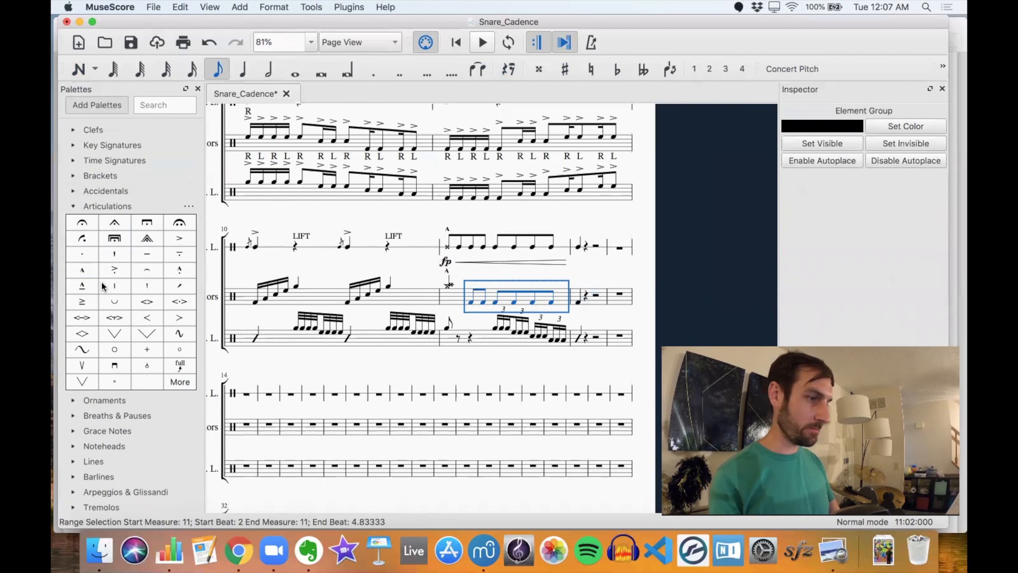
pyautogui.click(89, 207)
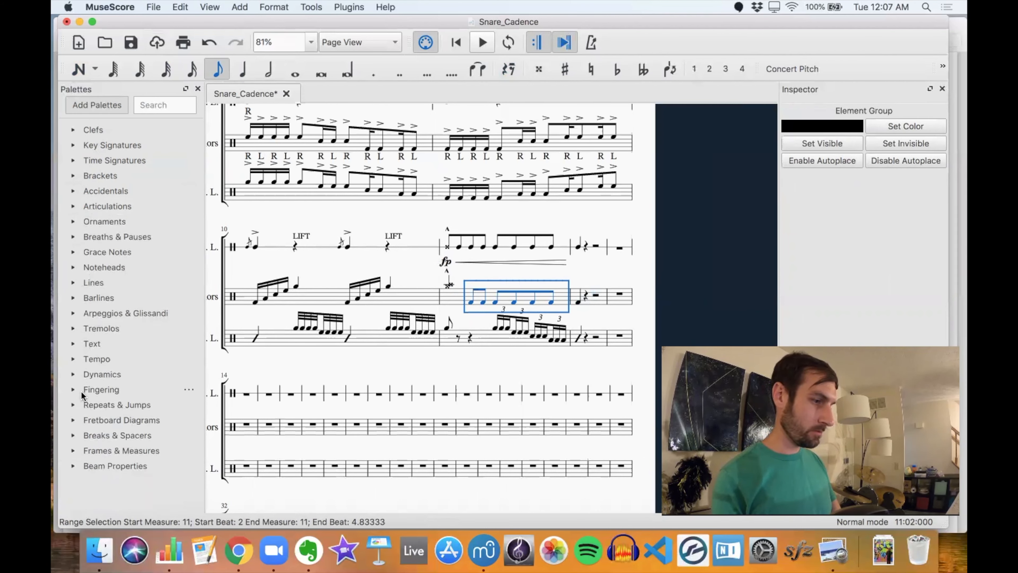
pyautogui.click(78, 252)
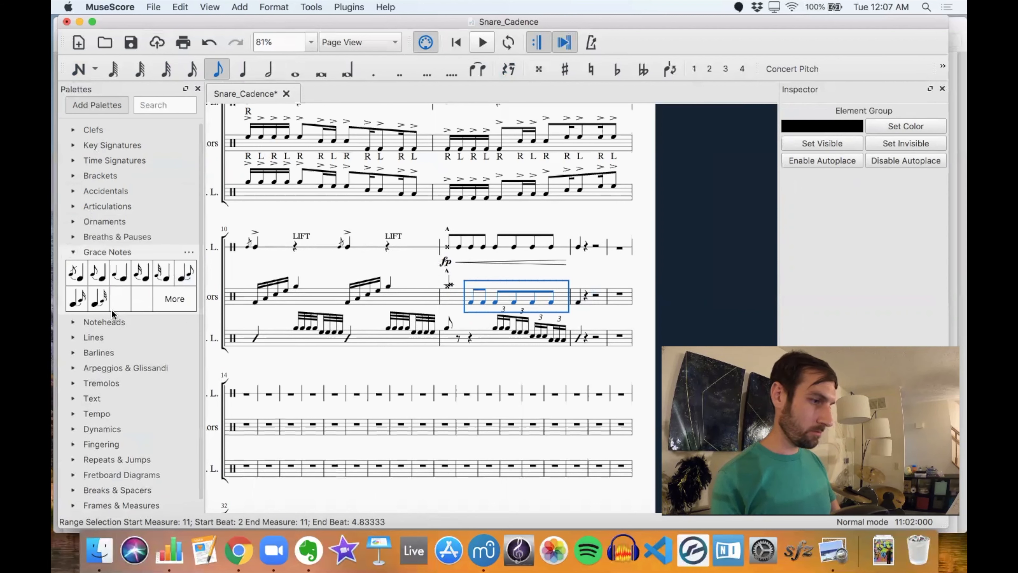
pyautogui.click(81, 283)
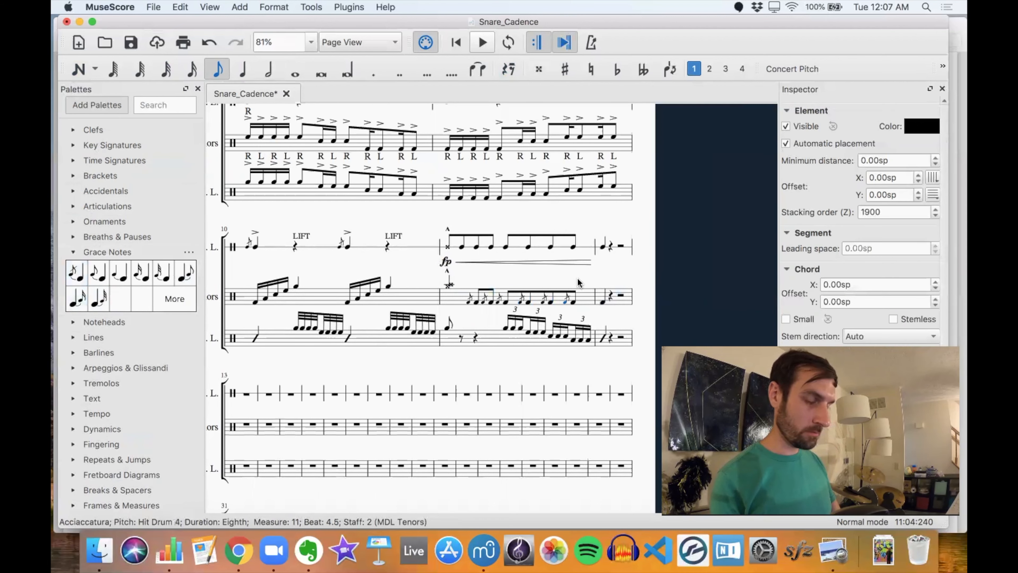
pyautogui.click(603, 300)
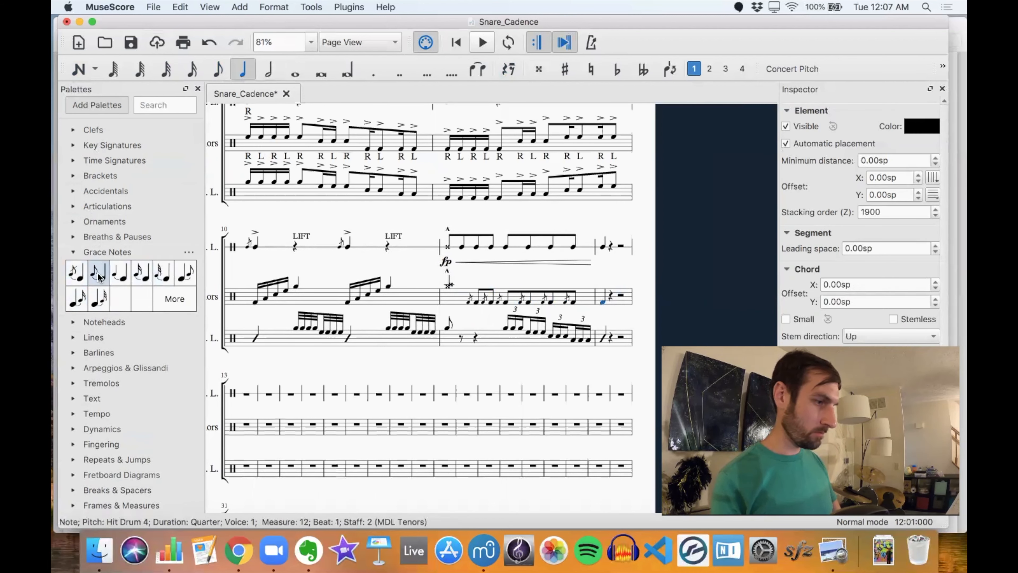
pyautogui.click(78, 278)
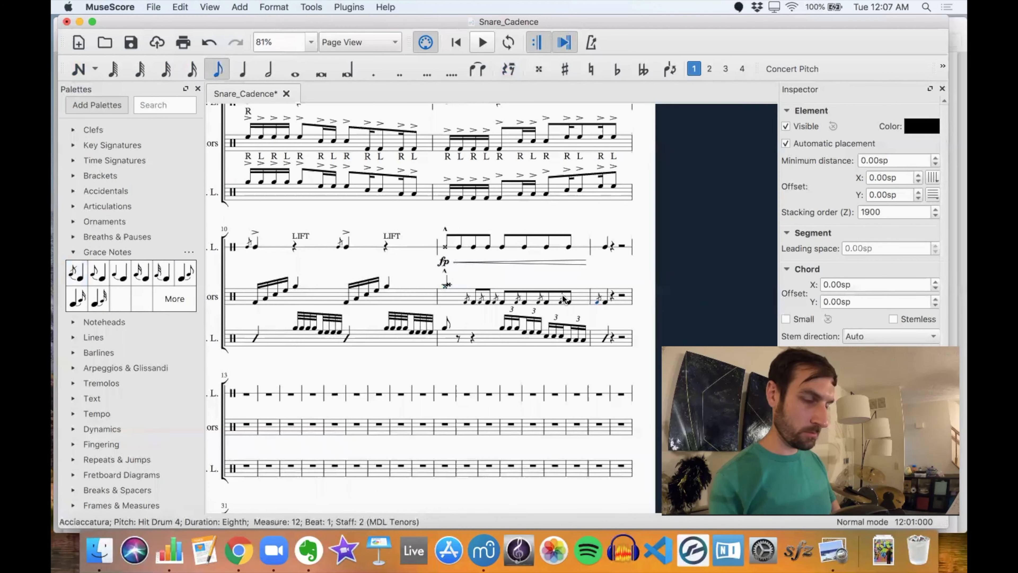
# - Add a crescendo hairpin under the tenors' eighth notes in beats 2 to 4 of measure 11
pyautogui.click(475, 304)
pyautogui.keyDown('shift'); pyautogui.click(571, 304); pyautogui.keyUp('shift')
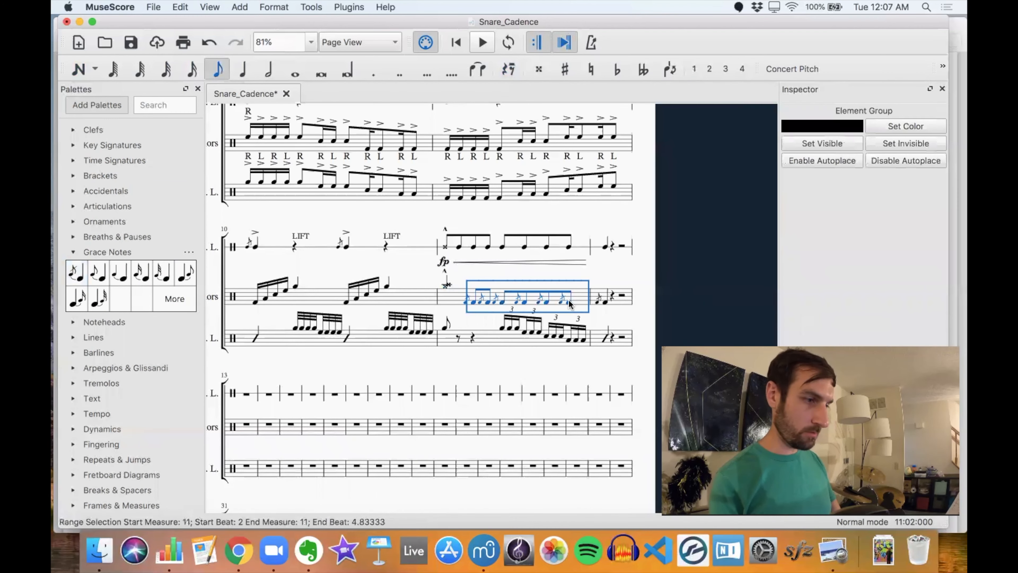
pyautogui.click(73, 253)
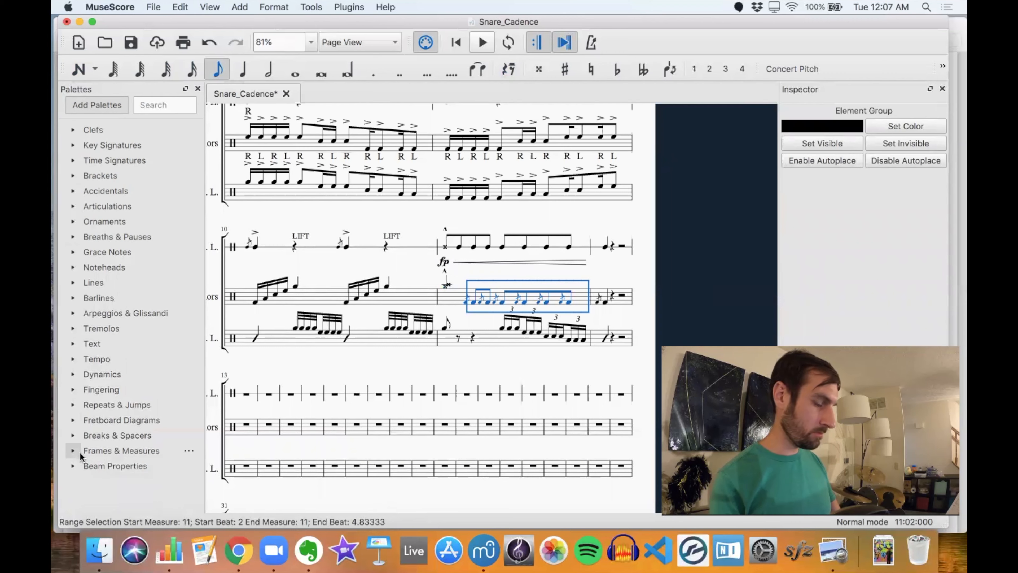
pyautogui.click(73, 282)
pyautogui.click(161, 199)
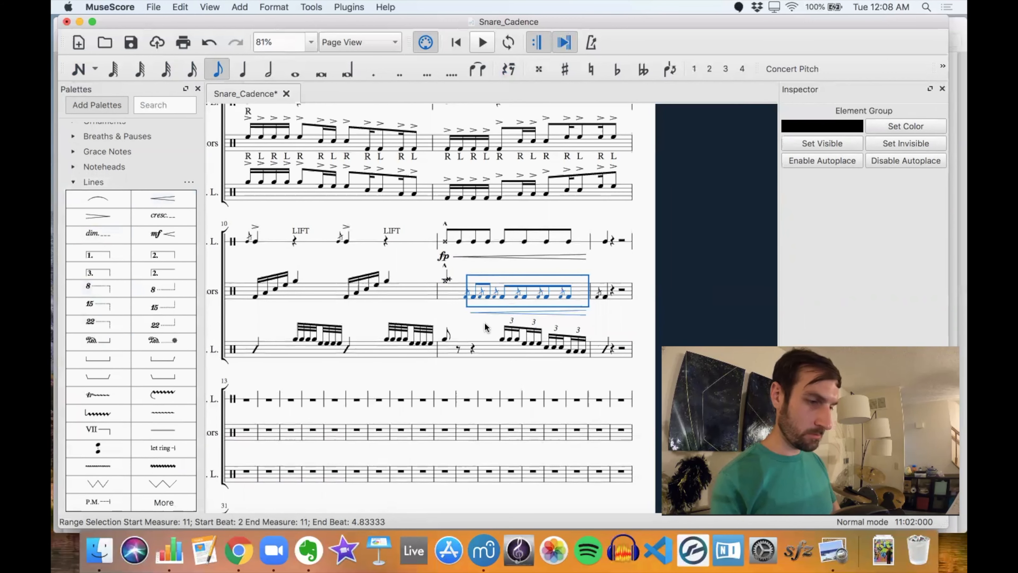
# - Add a crescendo hairpin under the bass line's triplets in beats 3 and 4 of measure 11
pyautogui.click(502, 339)
pyautogui.keyDown('shift'); pyautogui.click(582, 352); pyautogui.keyUp('shift')
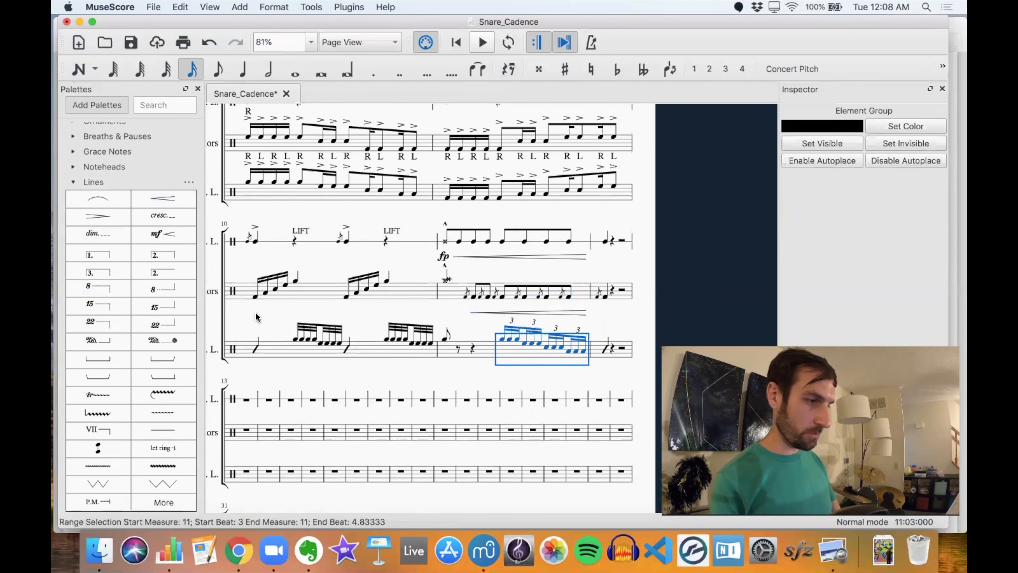
pyautogui.click(160, 198)
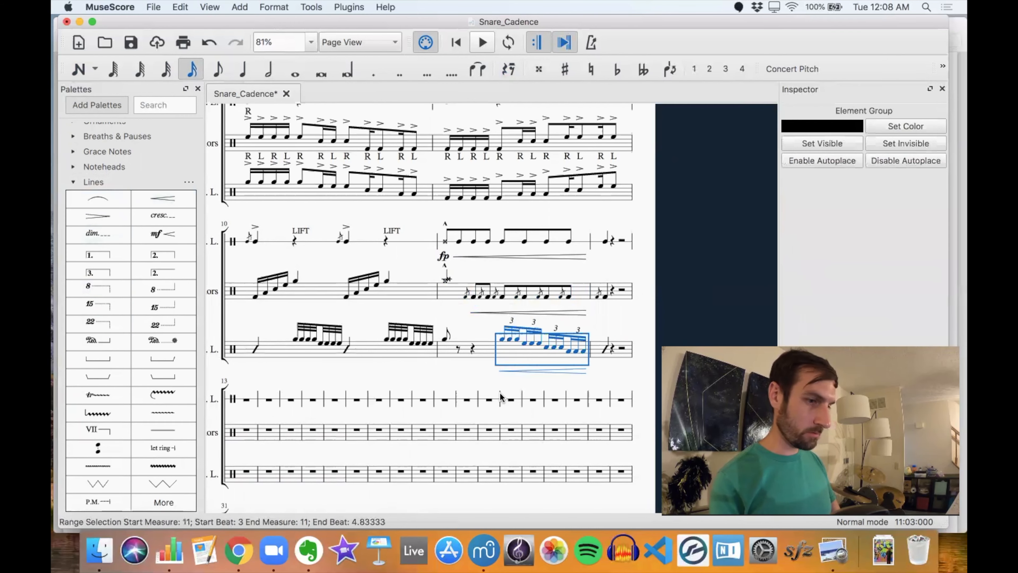
pyautogui.click(618, 322)
# - Play the cadence from measure 1 and stop playback at measure 12
pyautogui.scroll(3, 538, 306)
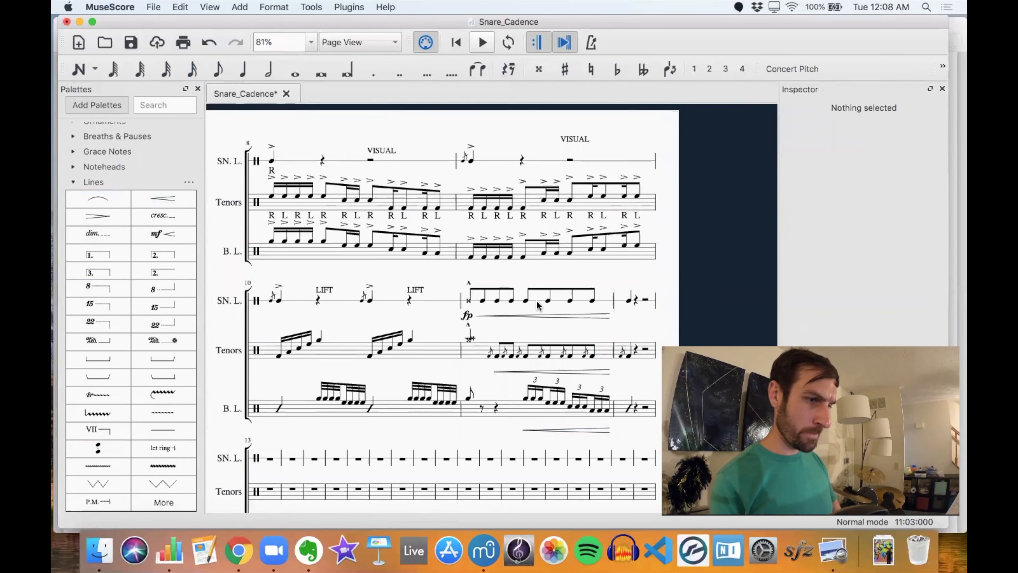
pyautogui.scroll(-3, 538, 306)
pyautogui.hscroll(-2, 538, 306)
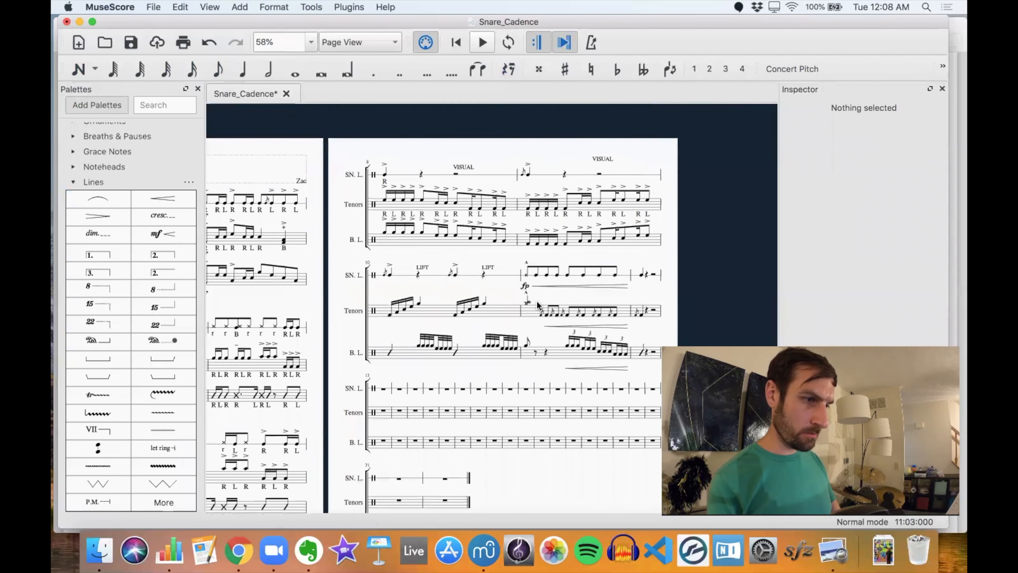
pyautogui.hscroll(-5, 537, 300)
pyautogui.scroll(-2, 537, 301)
pyautogui.scroll(3, 536, 301)
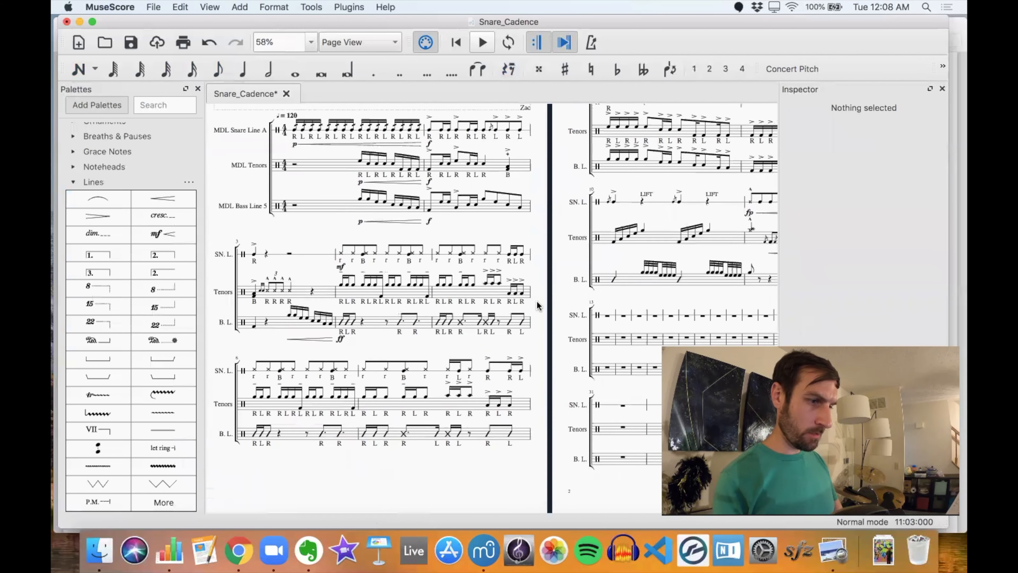
pyautogui.hscroll(-2, 537, 301)
pyautogui.click(304, 162)
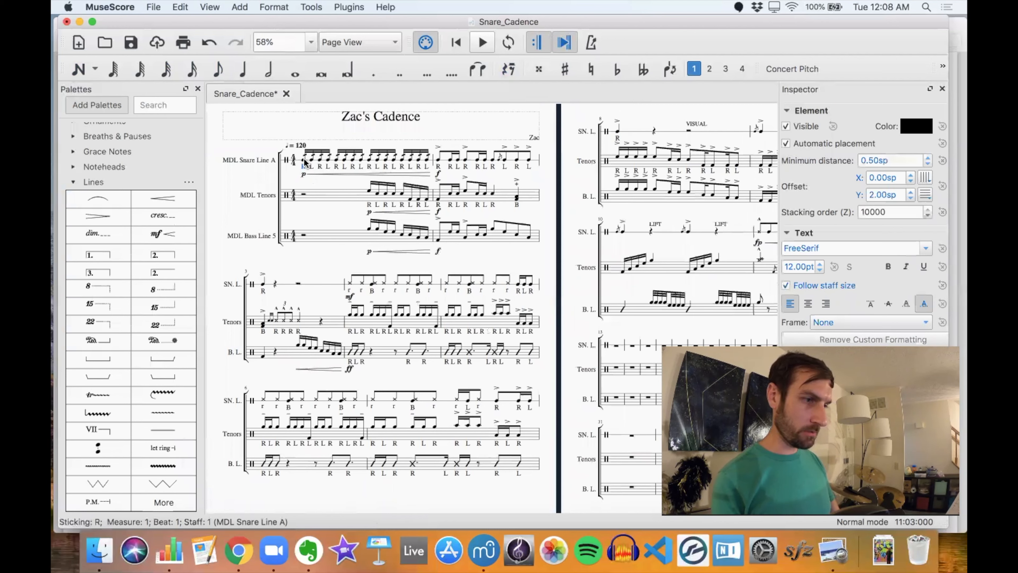
pyautogui.press('space')
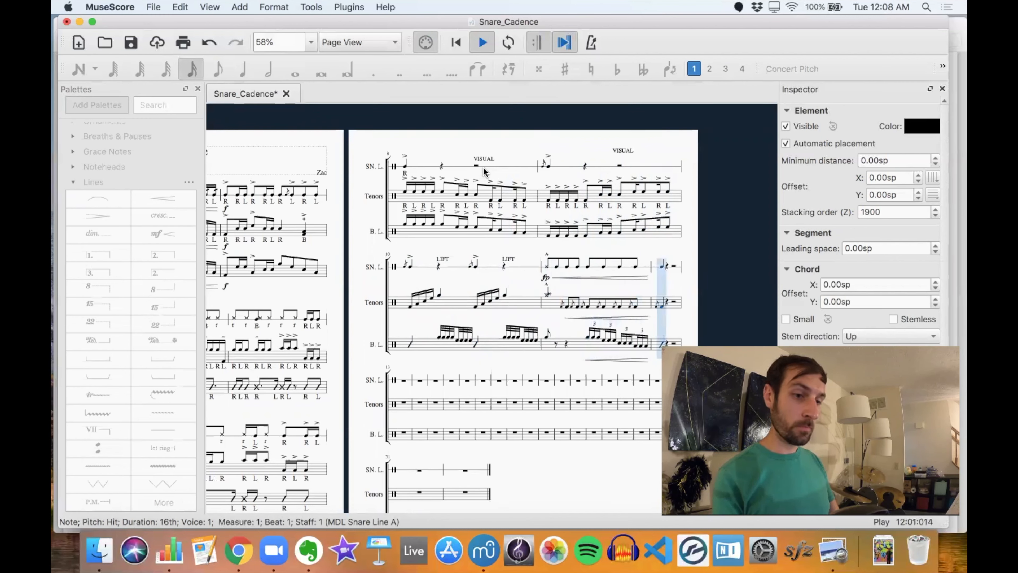
pyautogui.press('space')
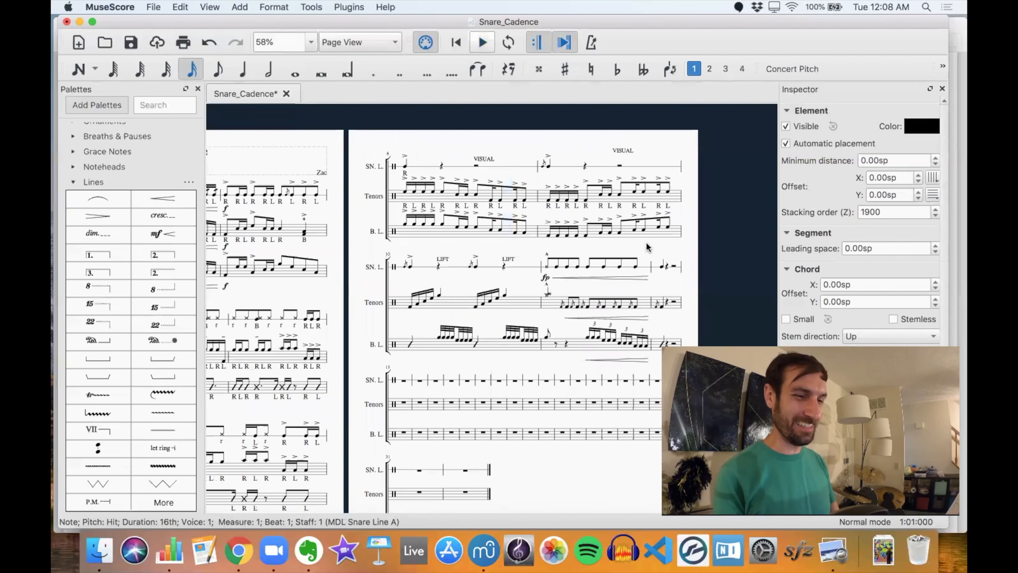
# - Select the snare line's quarter note at beat 1 of measure 12
pyautogui.click(662, 267)
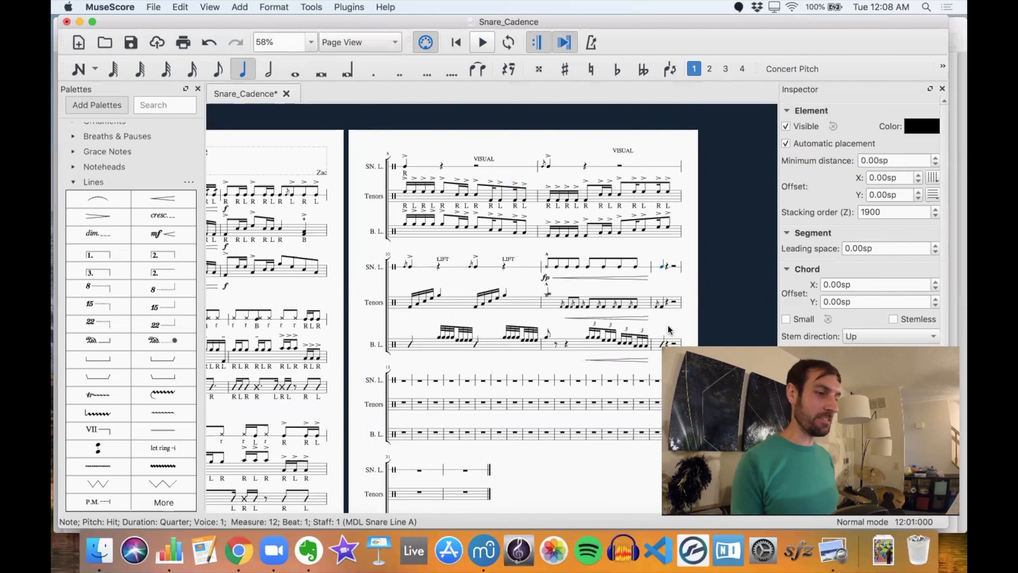